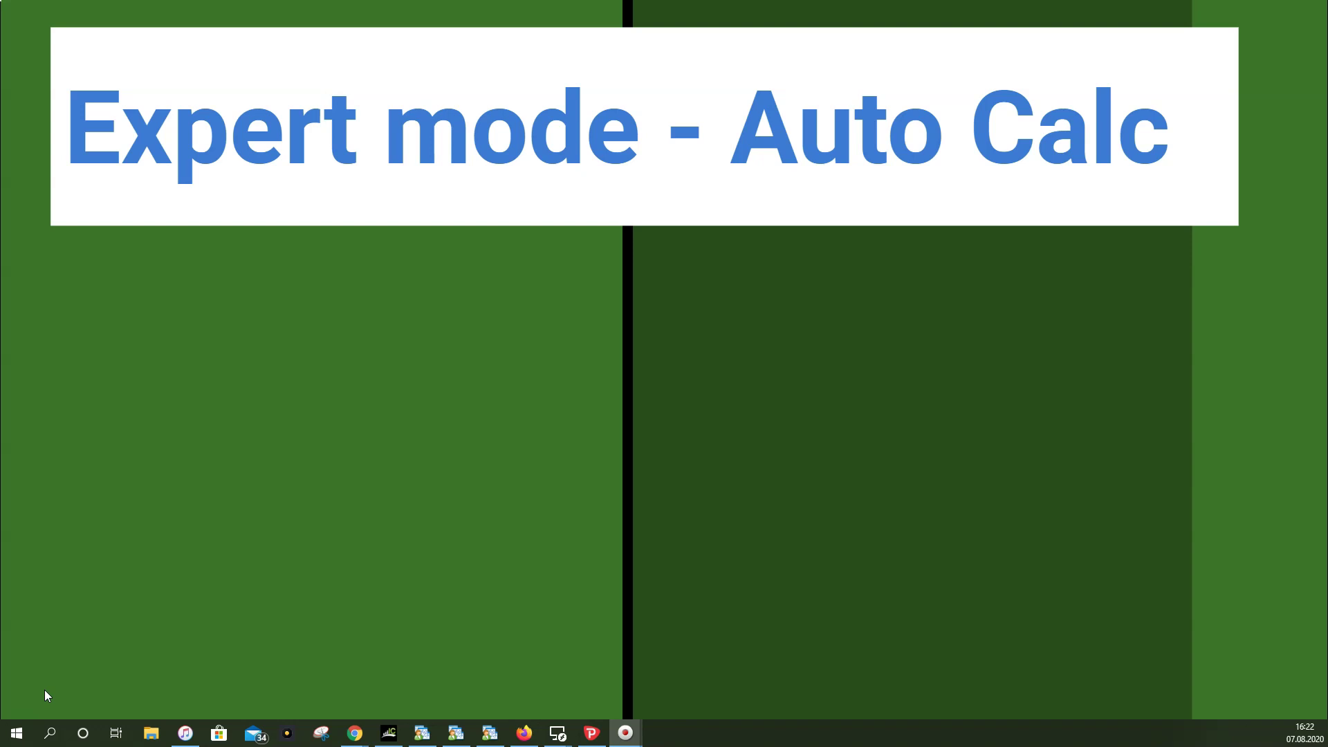
mouse_move(36, 696)
mouse_move(94, 649)
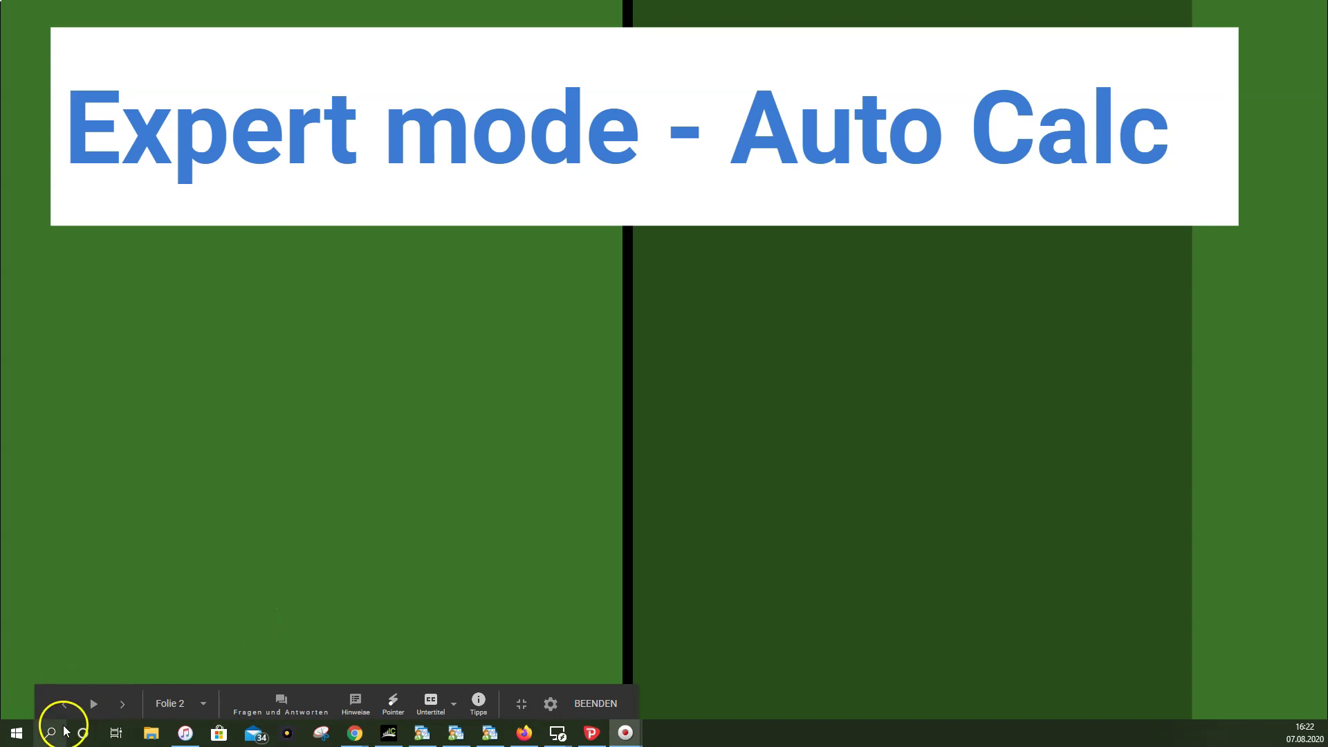
left_click(19, 711)
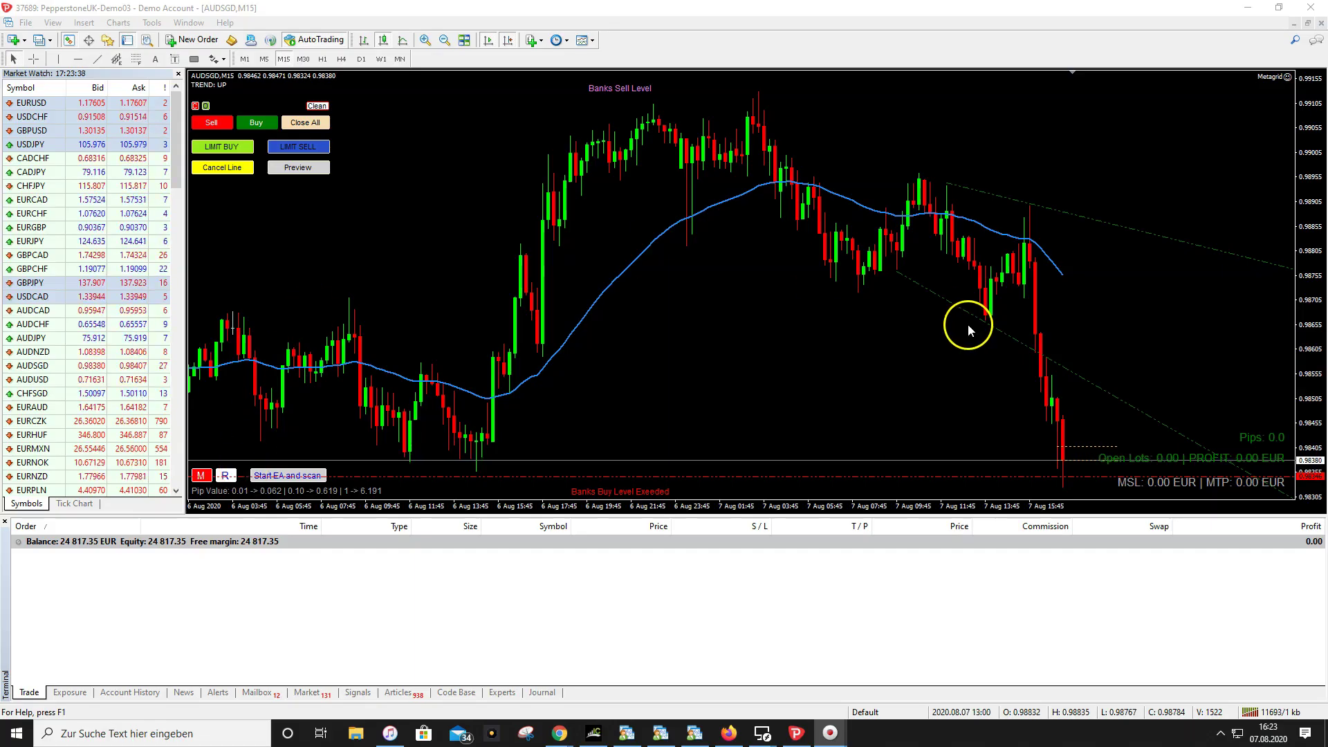
Step: Open the Metagrid expert settings on the AUDSGD chart and check the start lots and auto risk percentage fields
left_click(202, 475)
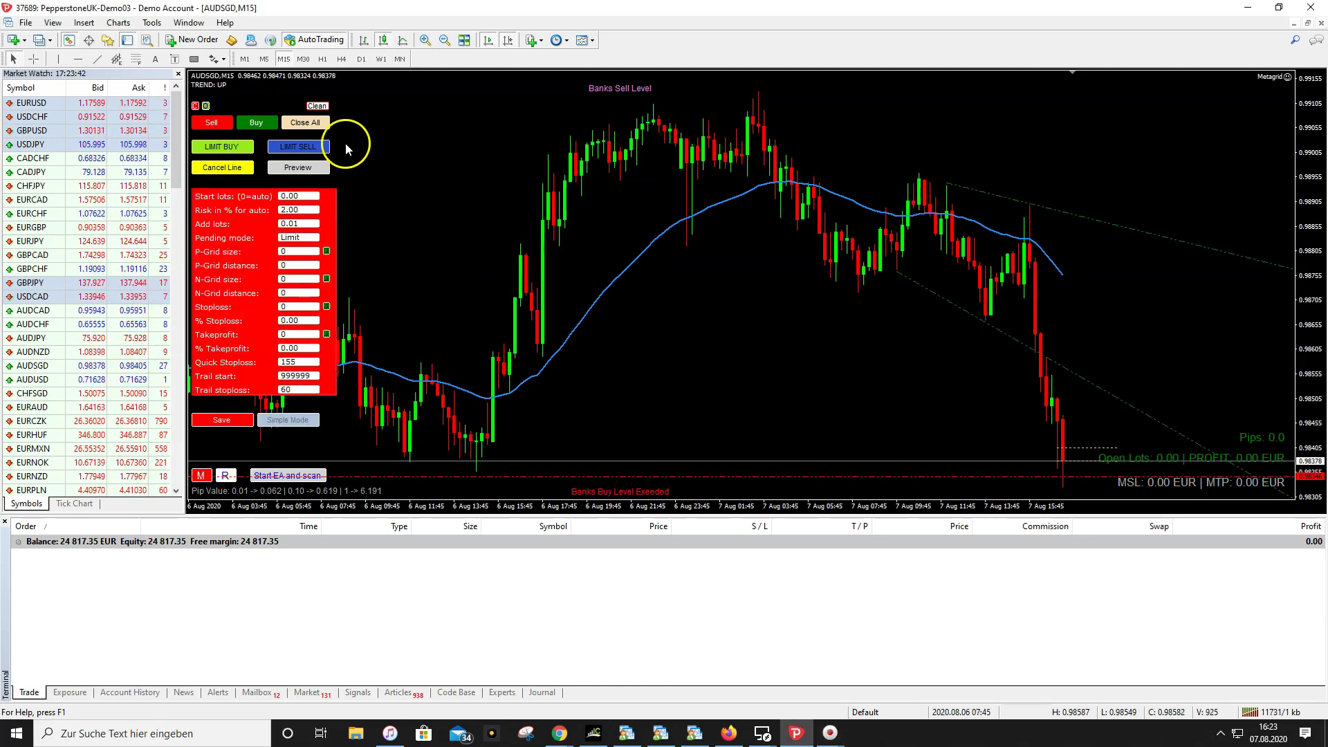
left_click(298, 271)
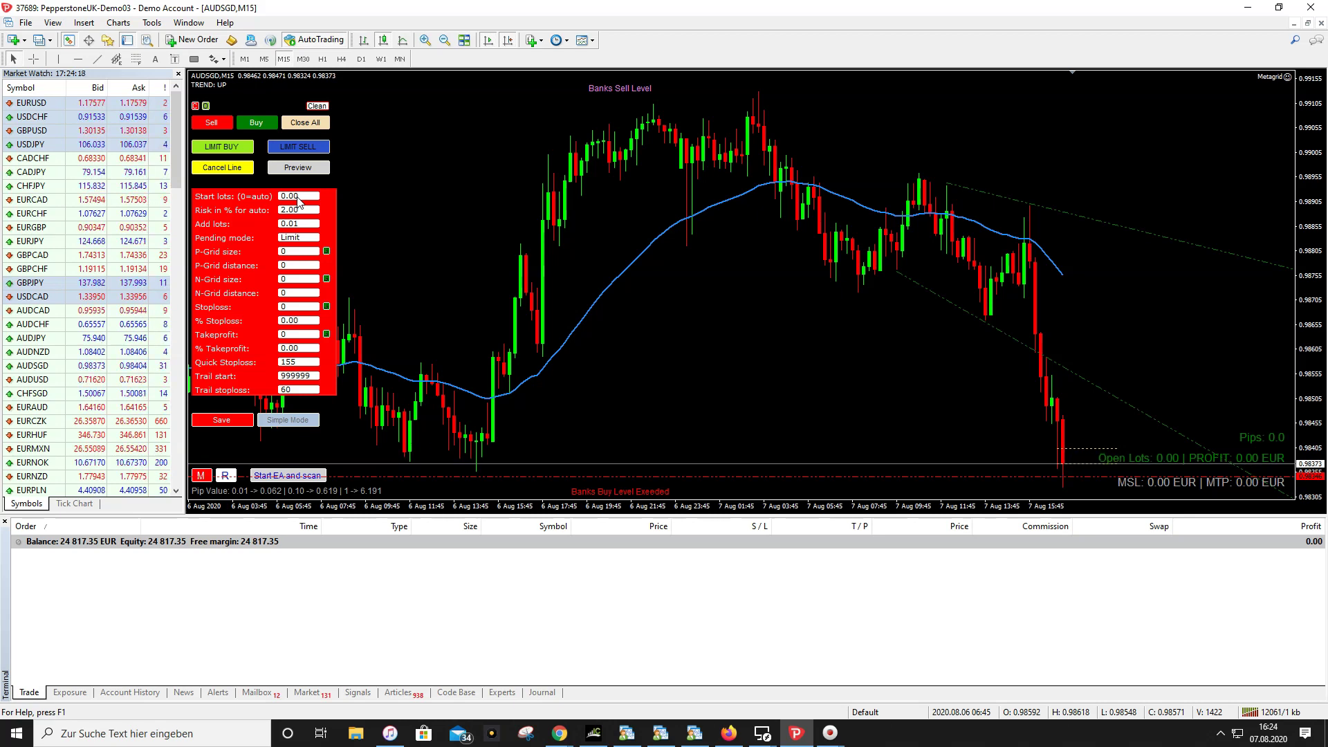
left_click(299, 198)
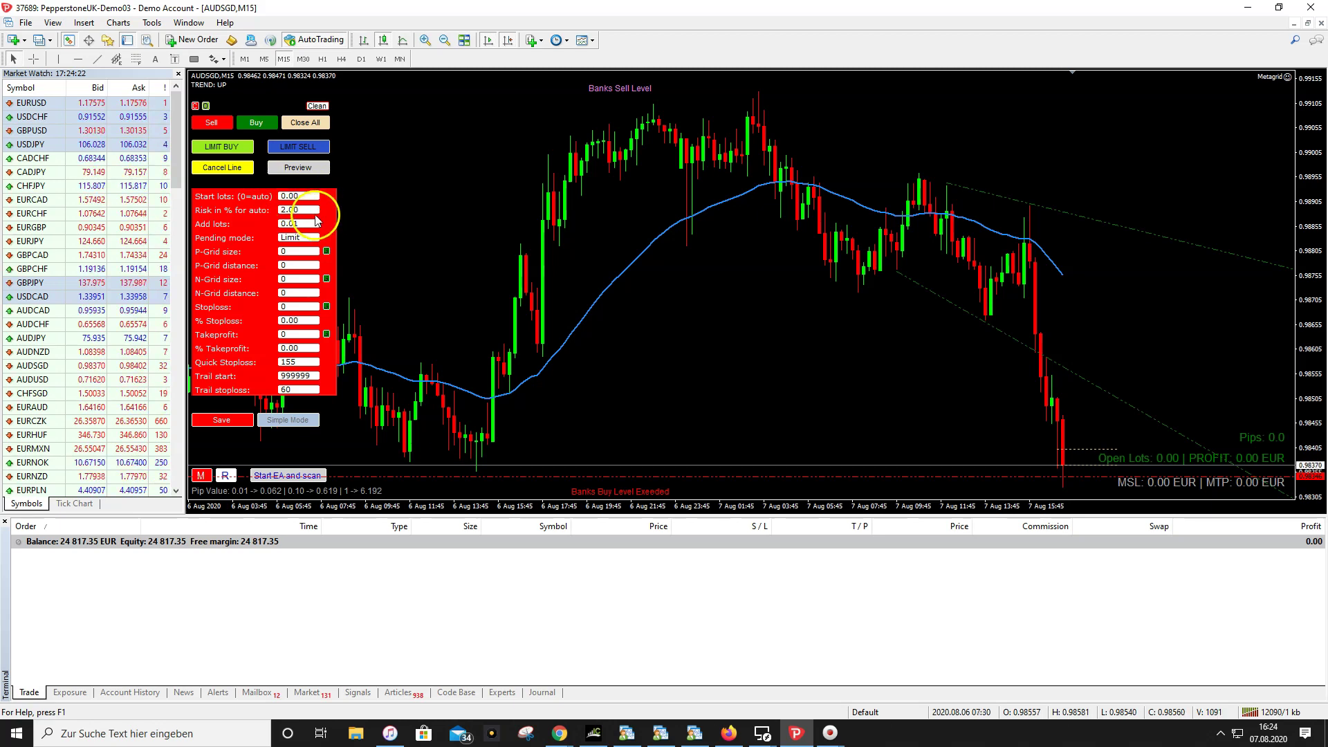
left_click(297, 210)
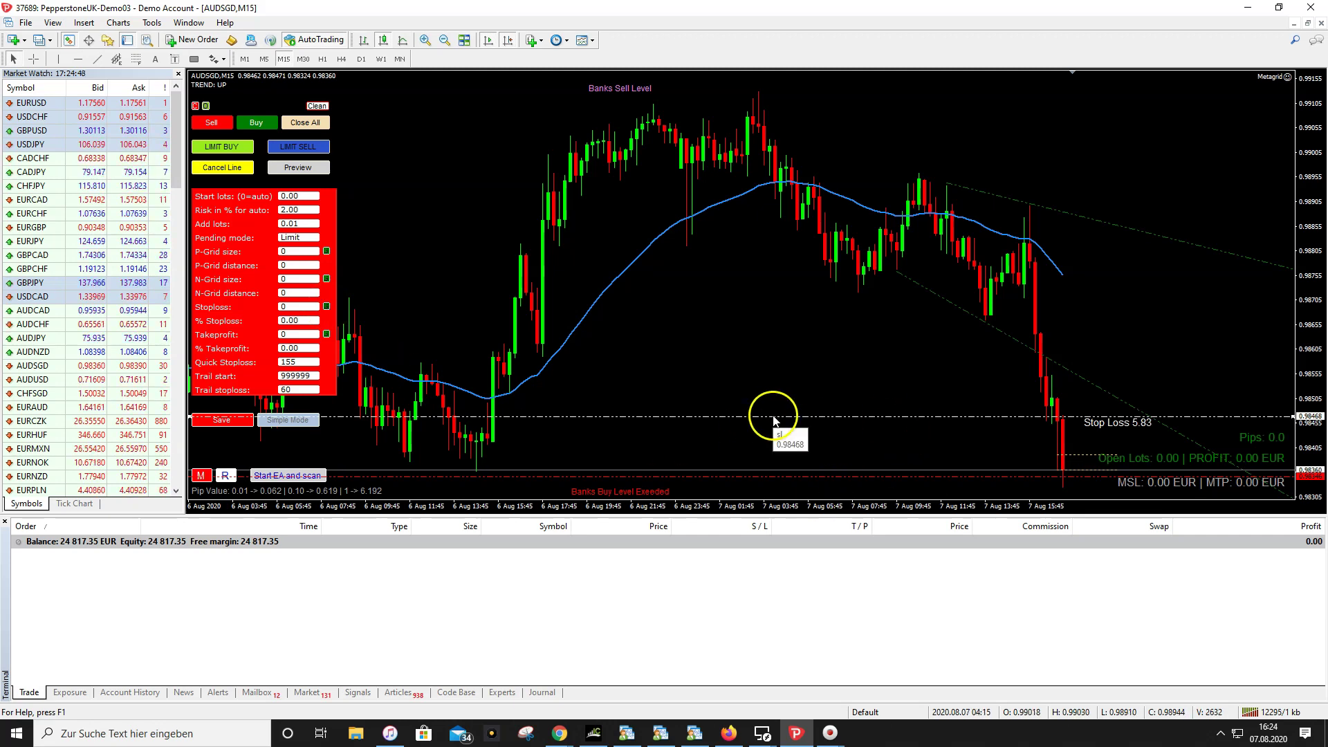
Step: Raise the stop-loss line on the AUDSGD chart to about 0.98978 and check its calculated lot size
left_click_drag(776, 418, 805, 171)
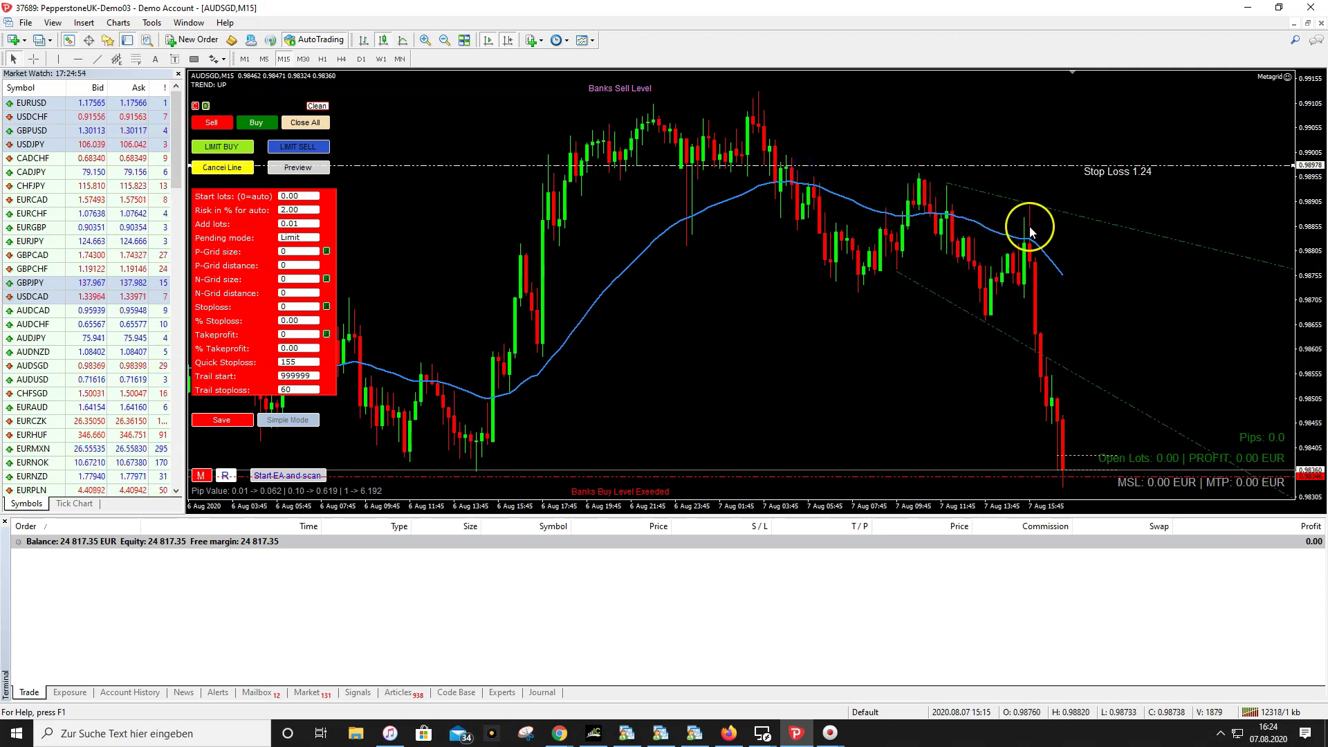
left_click(1085, 400)
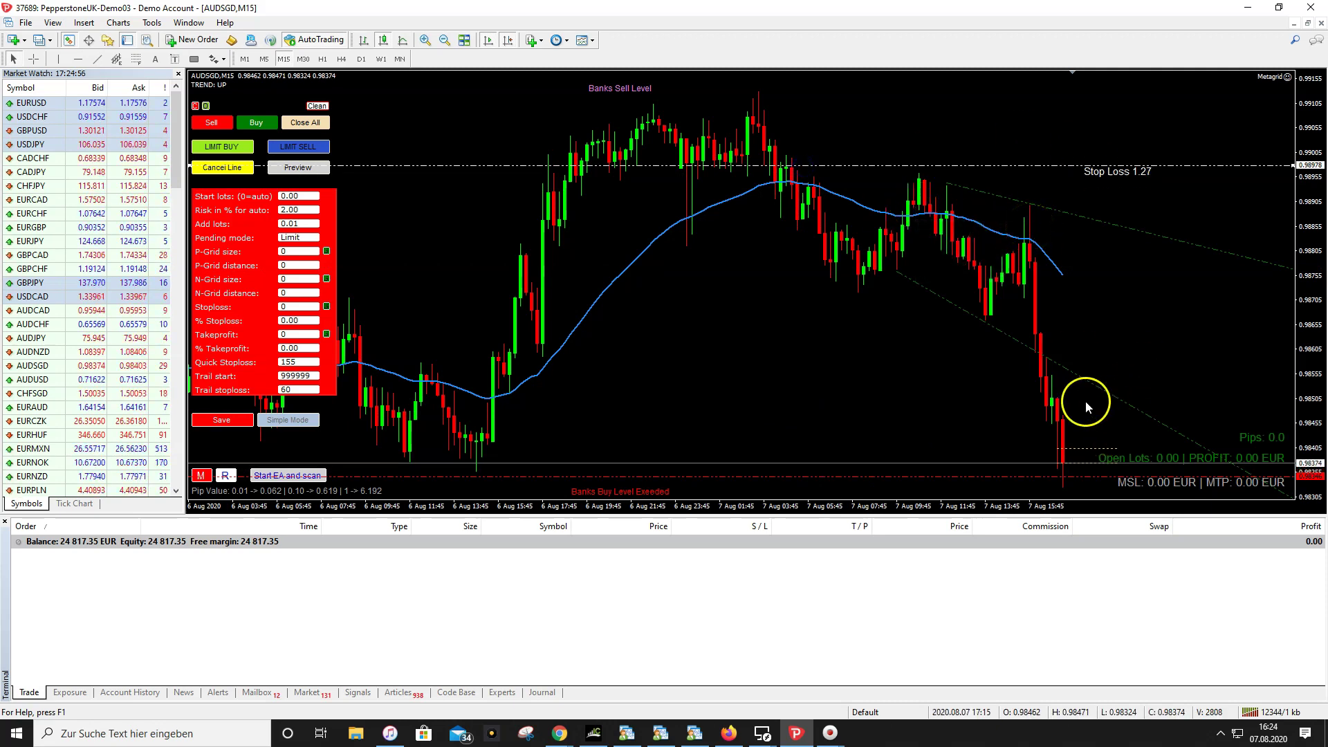
left_click(1072, 468)
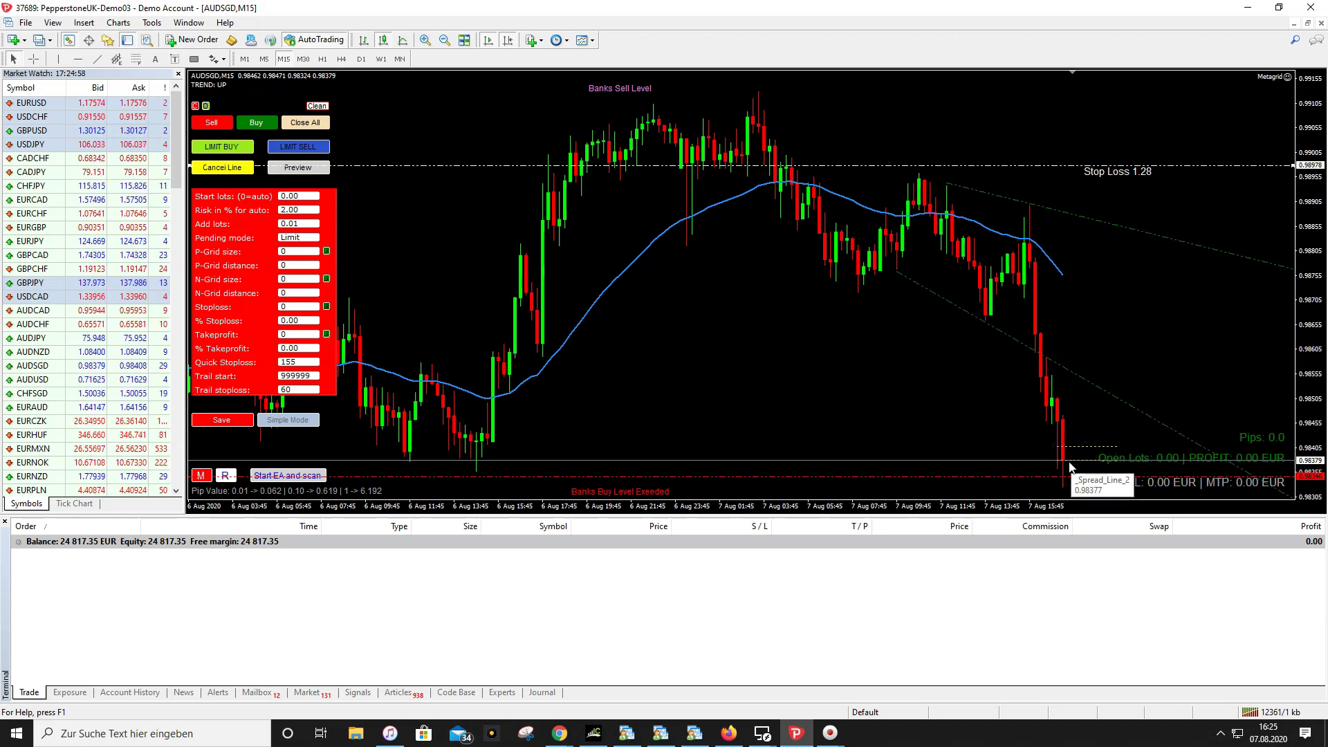
left_click(1136, 161)
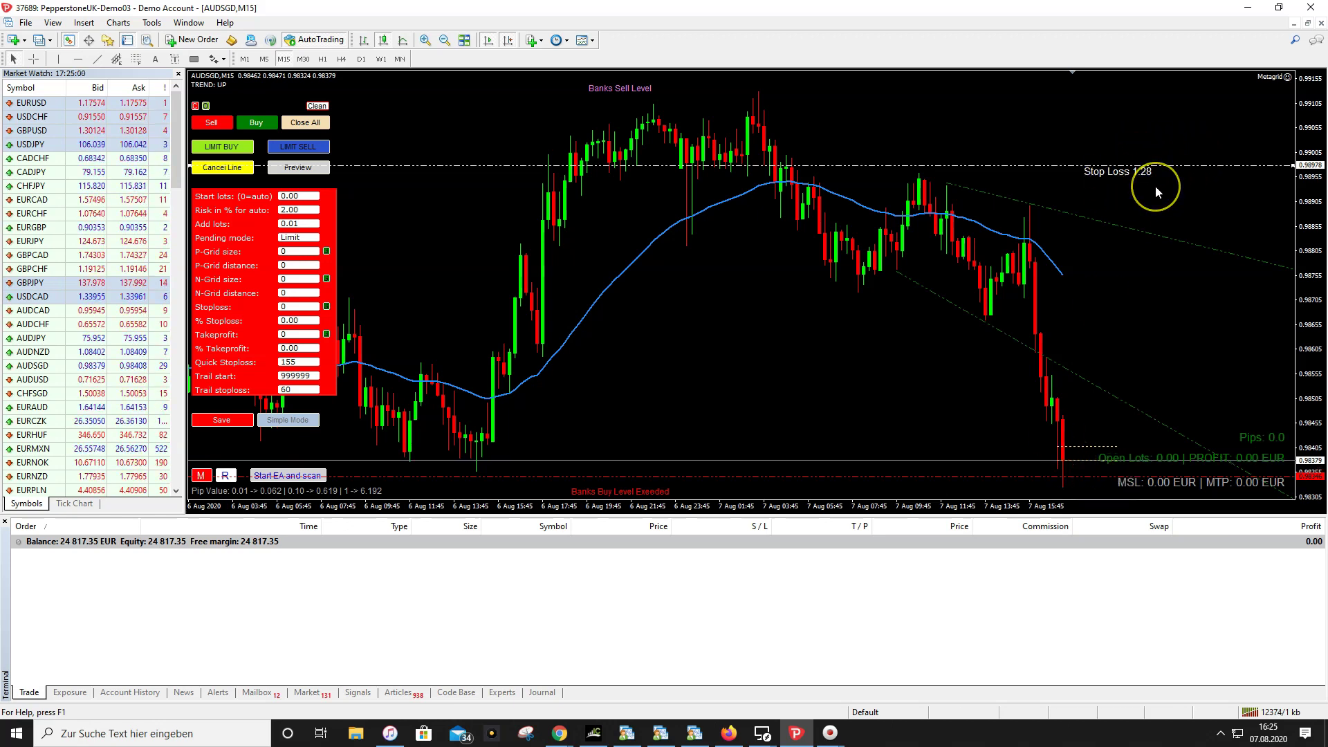
left_click(146, 503)
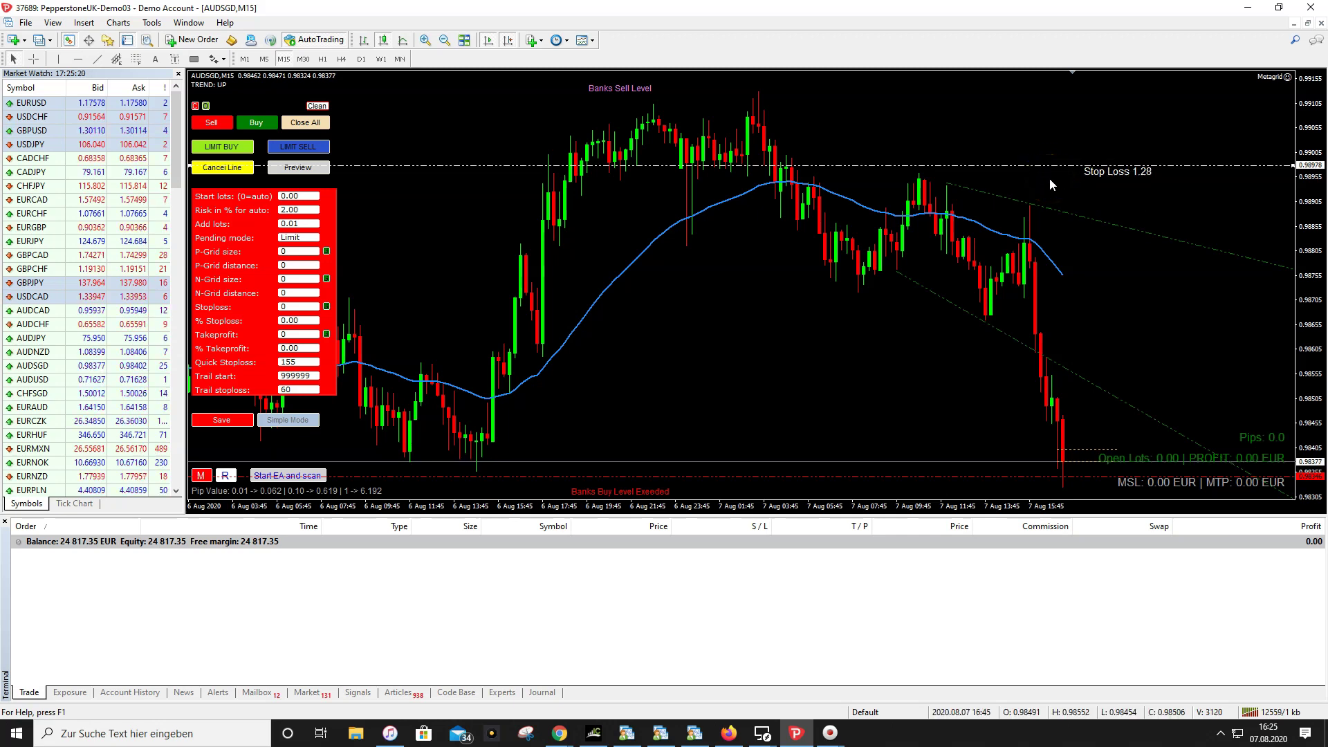
left_click(1121, 382)
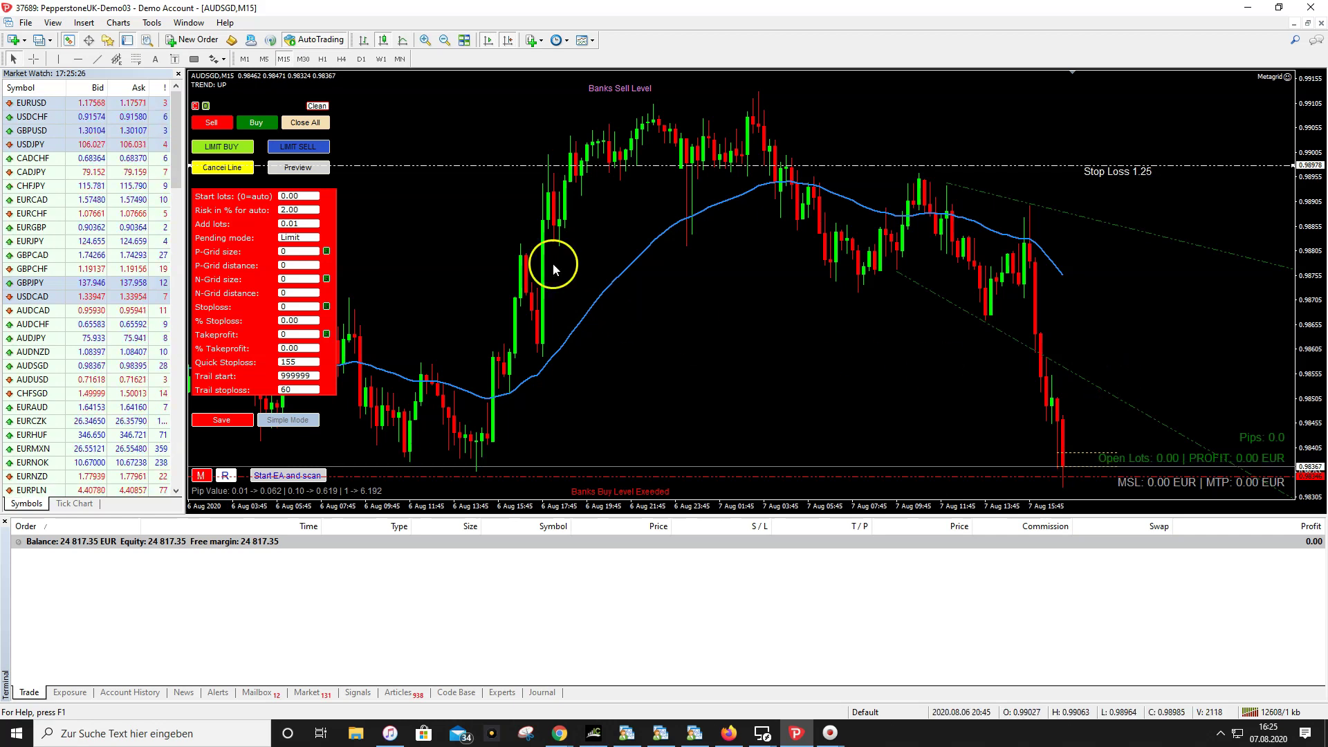
Step: Close all Metagrid trades, dismiss the alert and reopen the expert settings
left_click(315, 123)
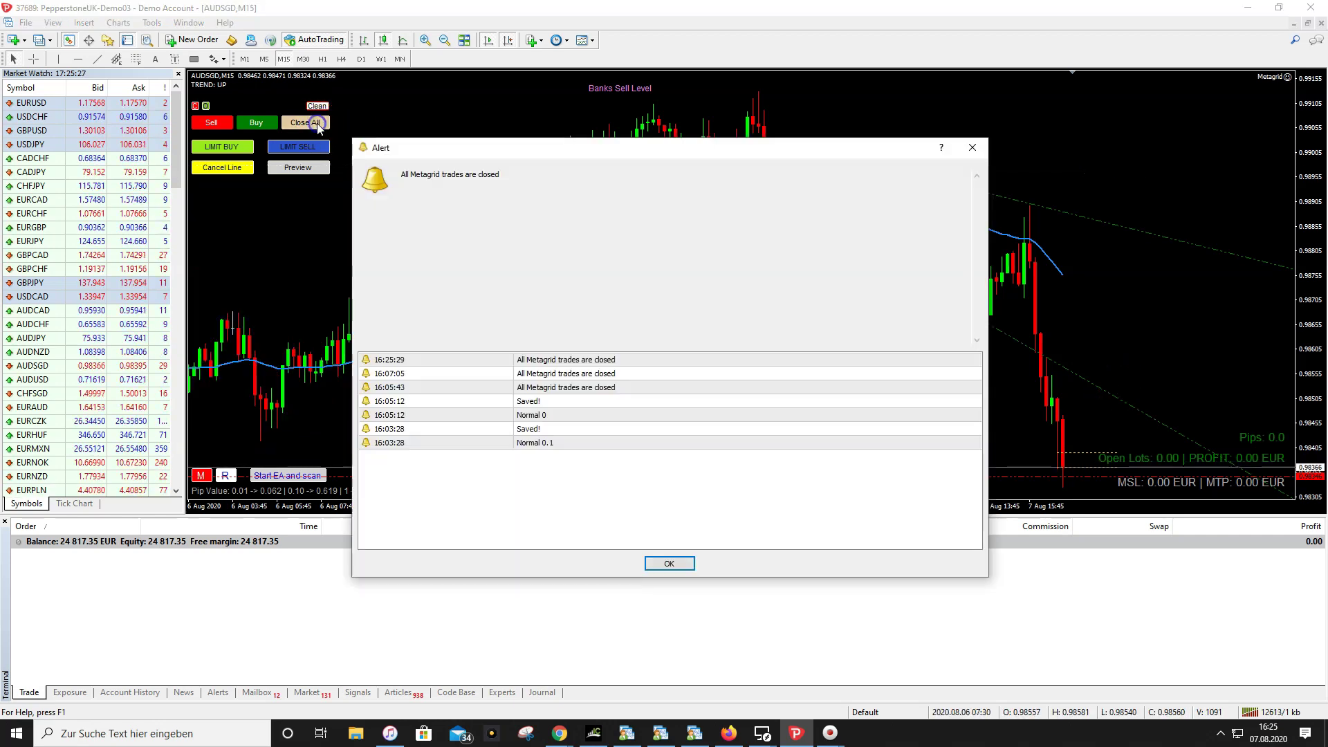
left_click(668, 562)
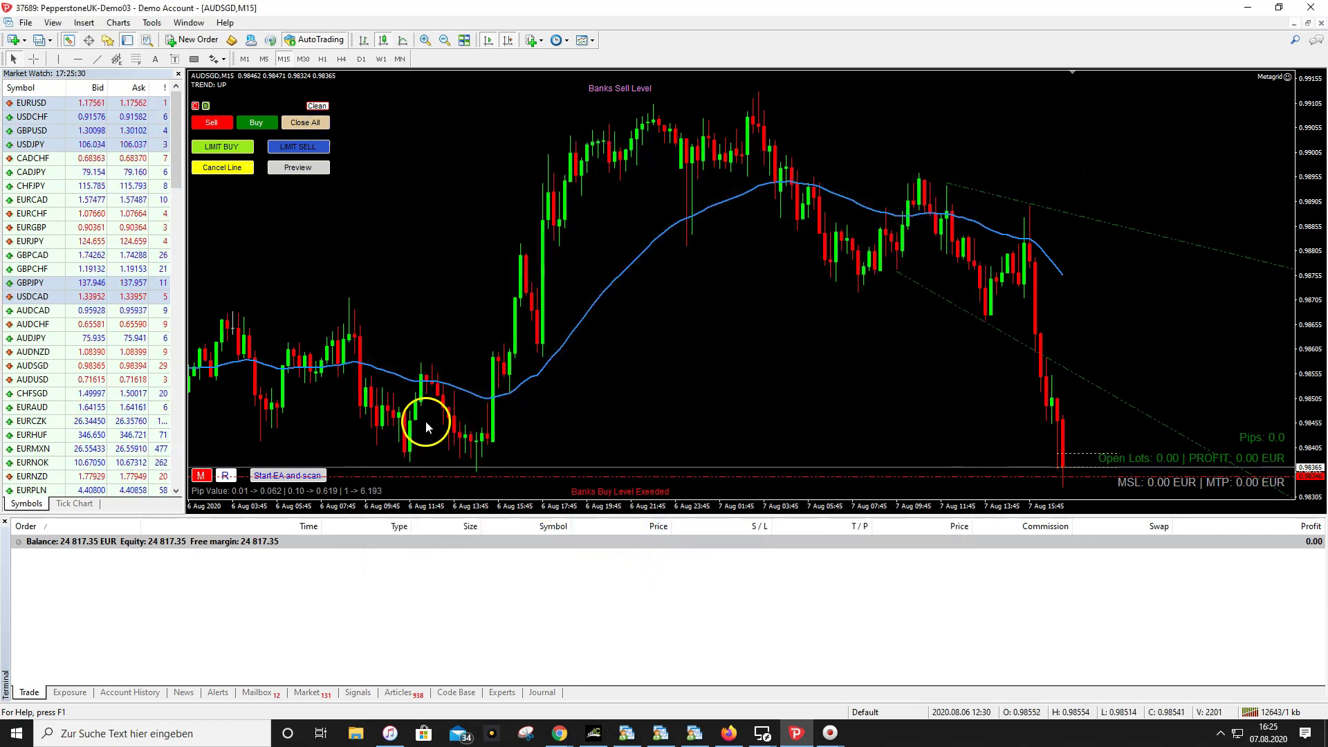
left_click(201, 476)
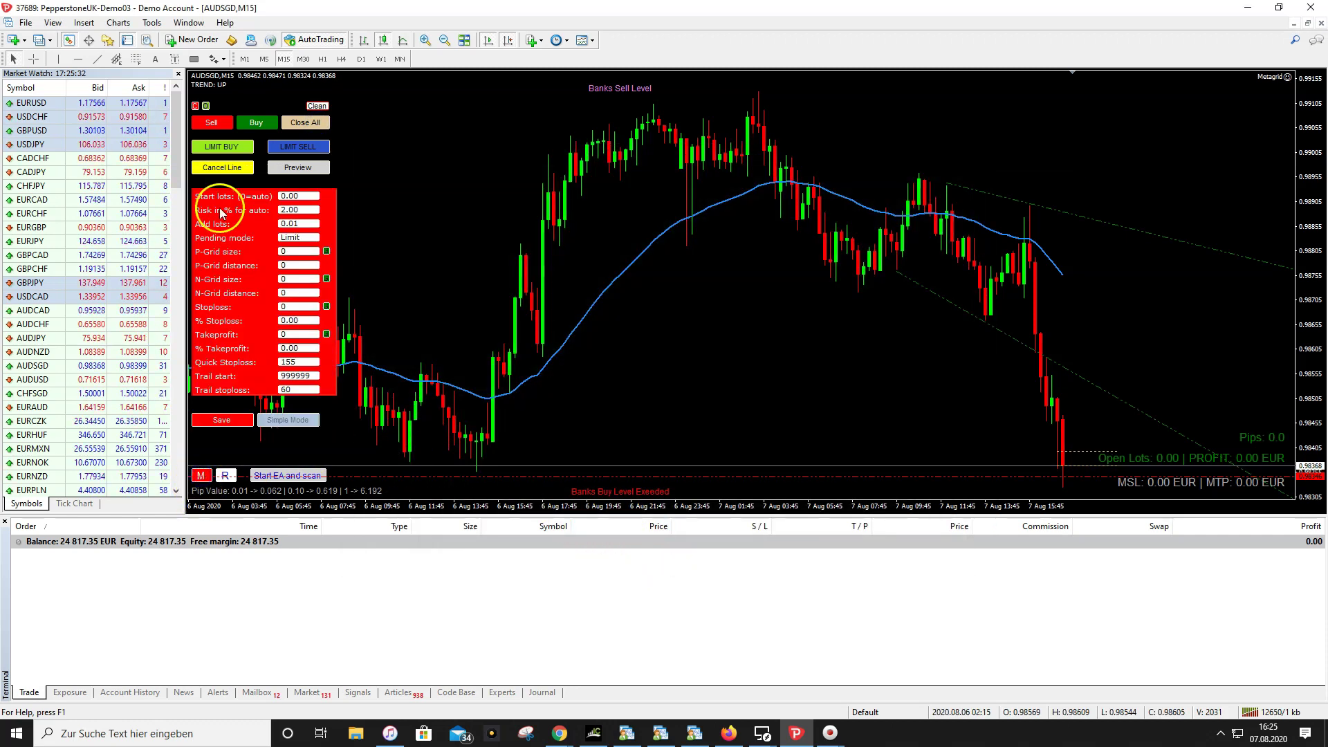
Step: Place a pending limit sell entry line at 0.9865 with a stop-loss line at about 0.99142
left_click(299, 148)
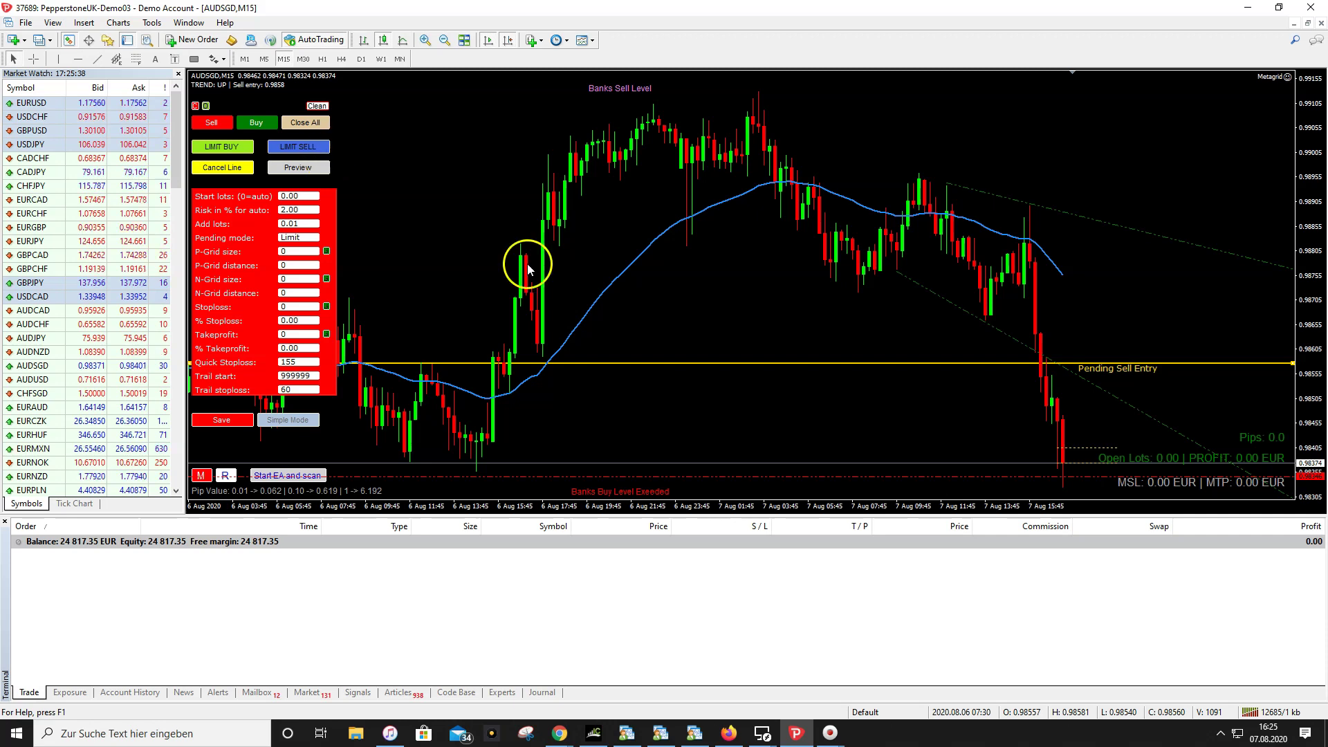
left_click_drag(893, 377, 900, 331)
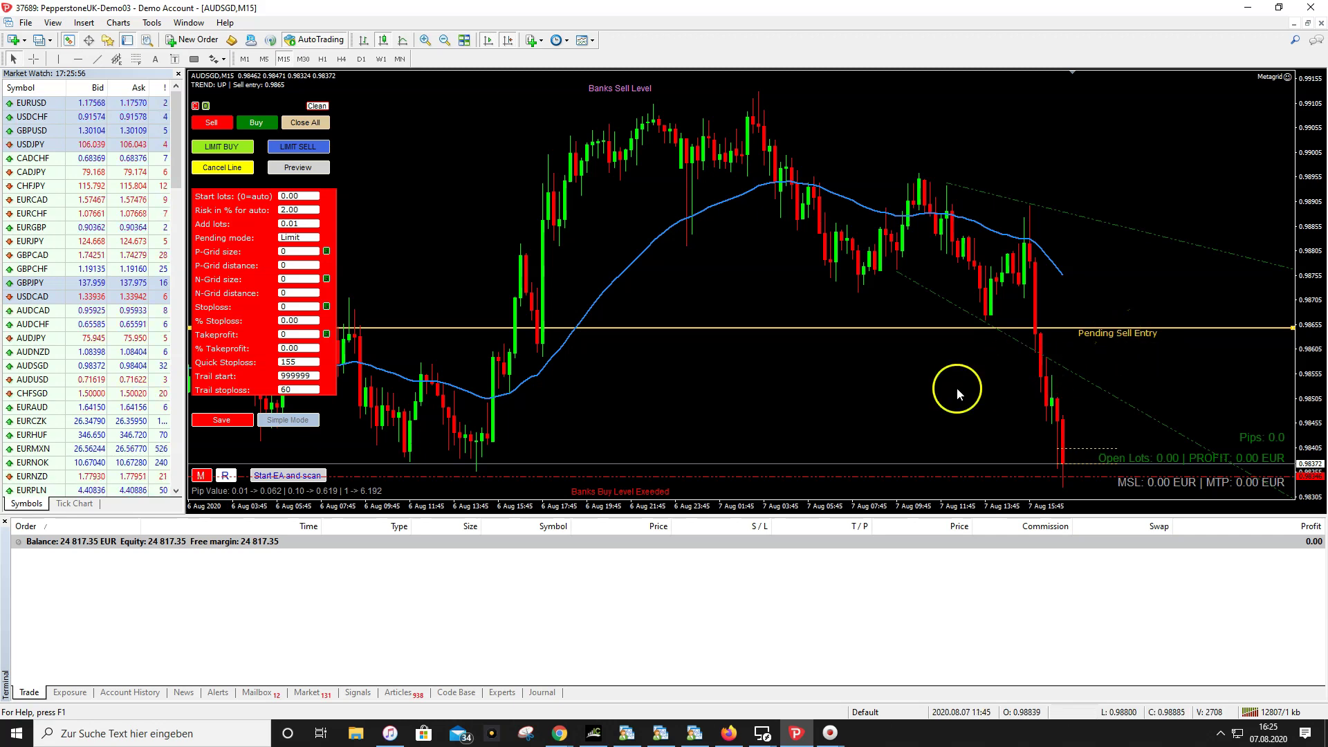
left_click(328, 307)
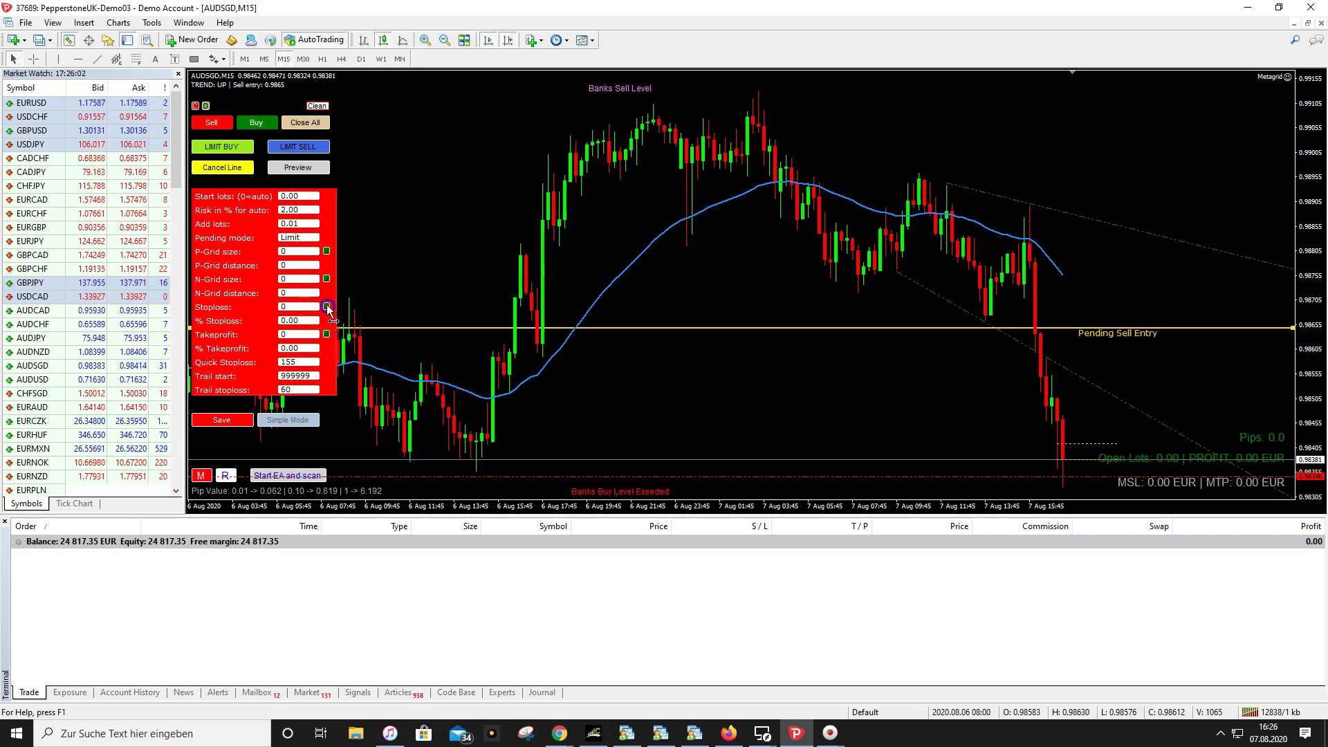
left_click_drag(468, 288, 774, 162)
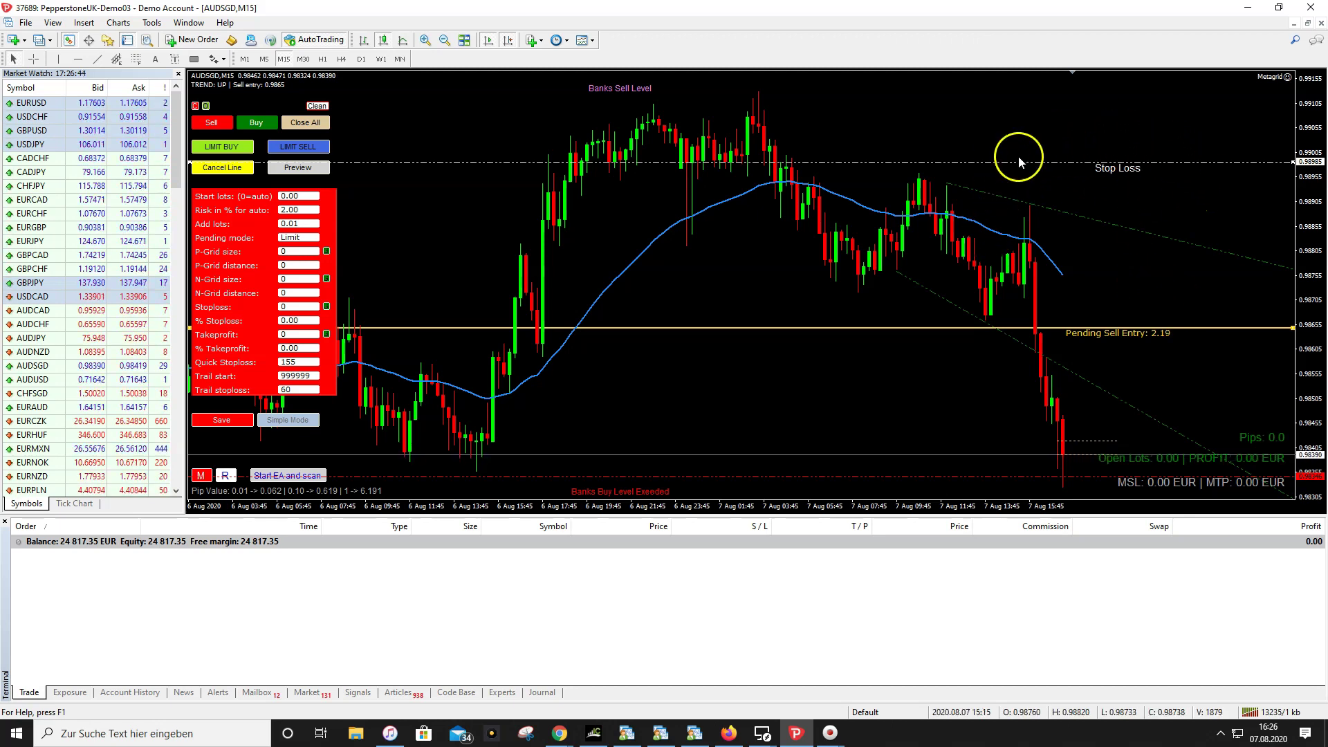
left_click_drag(1016, 159, 1020, 87)
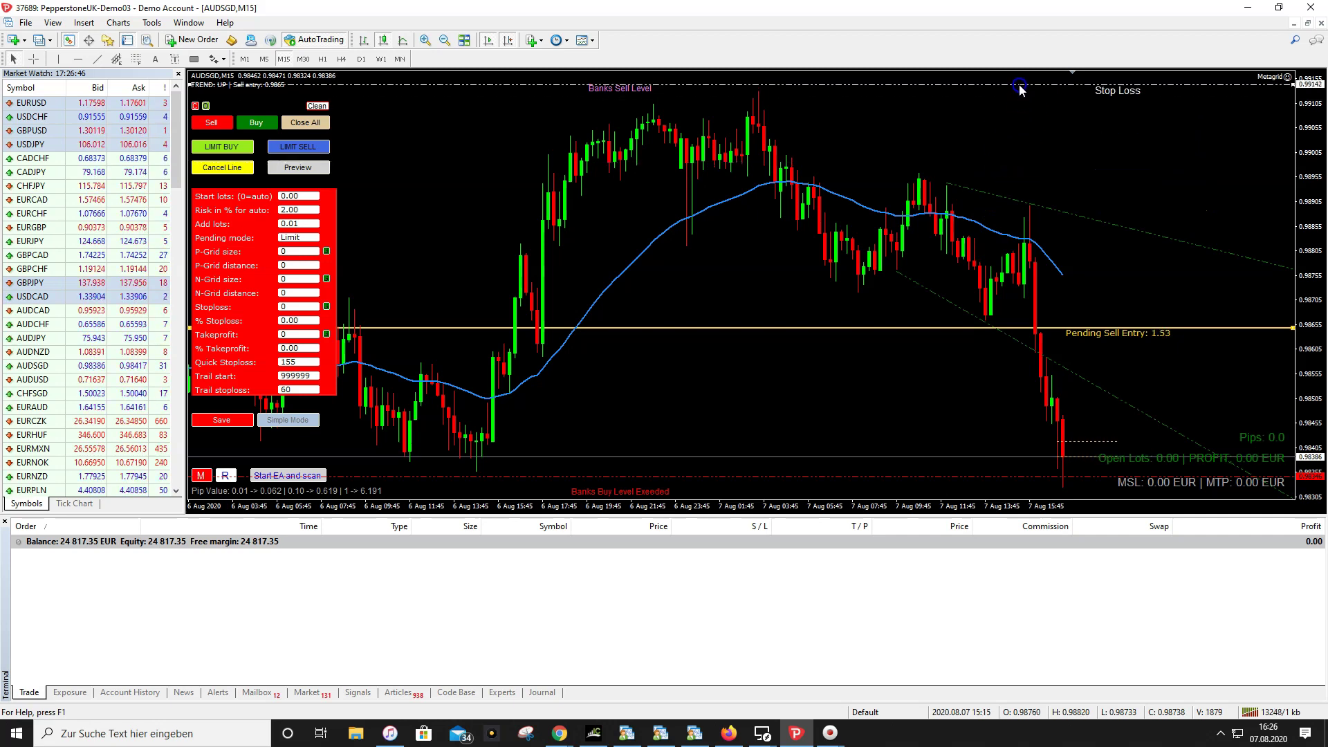
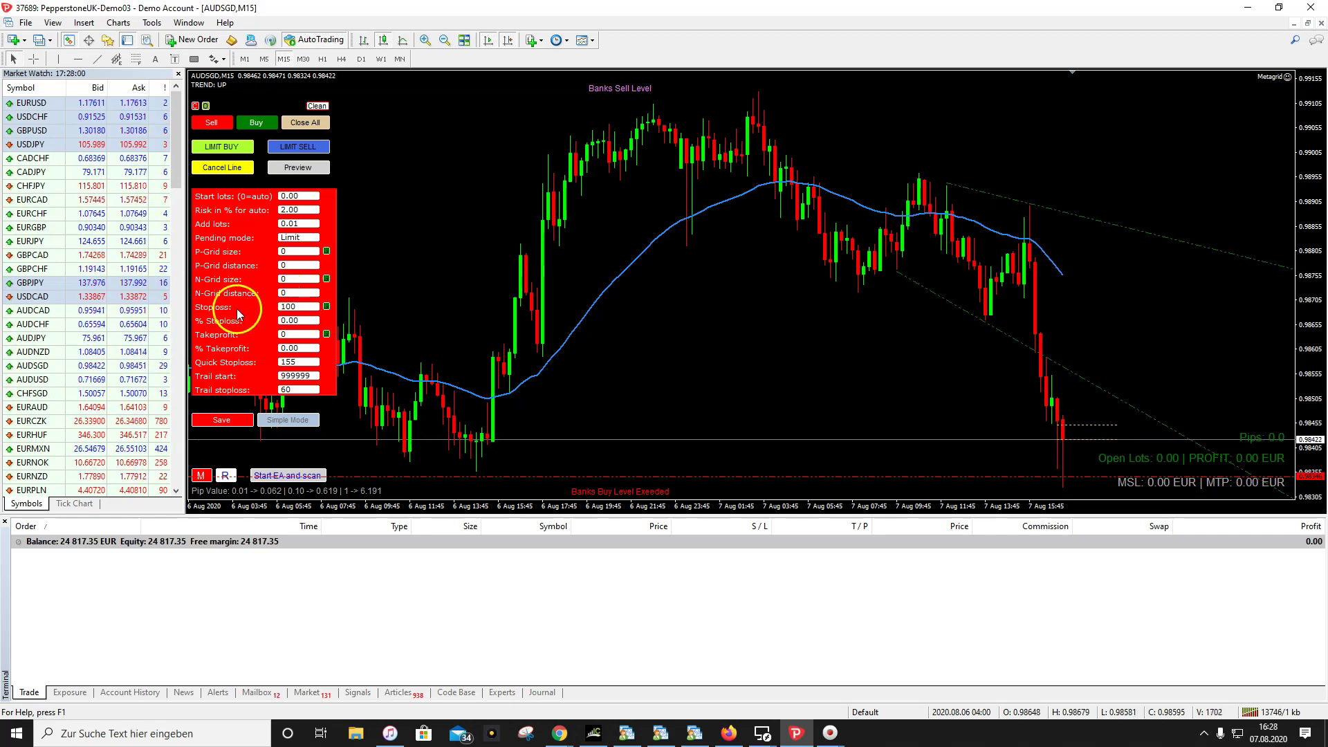
Step: Set the Stoploss value to 200 and save the Metagrid settings
left_click(302, 307)
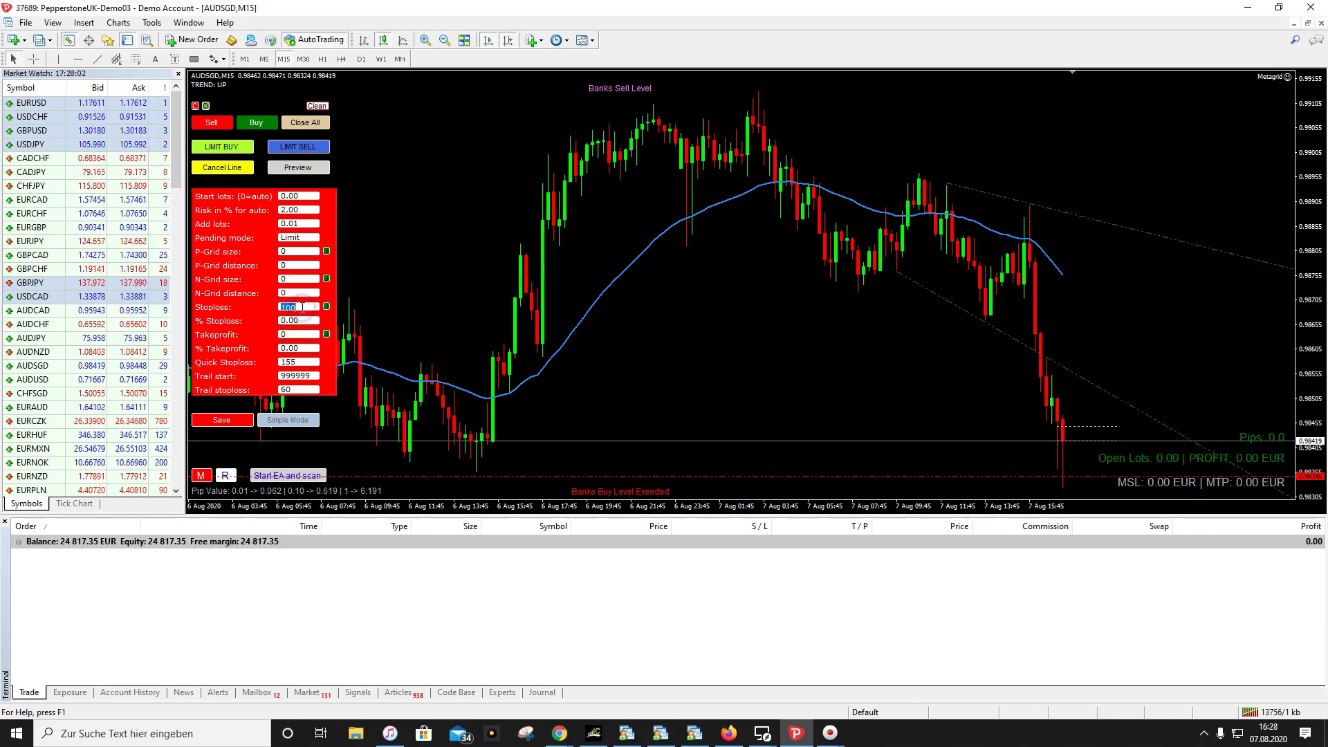
type("2")
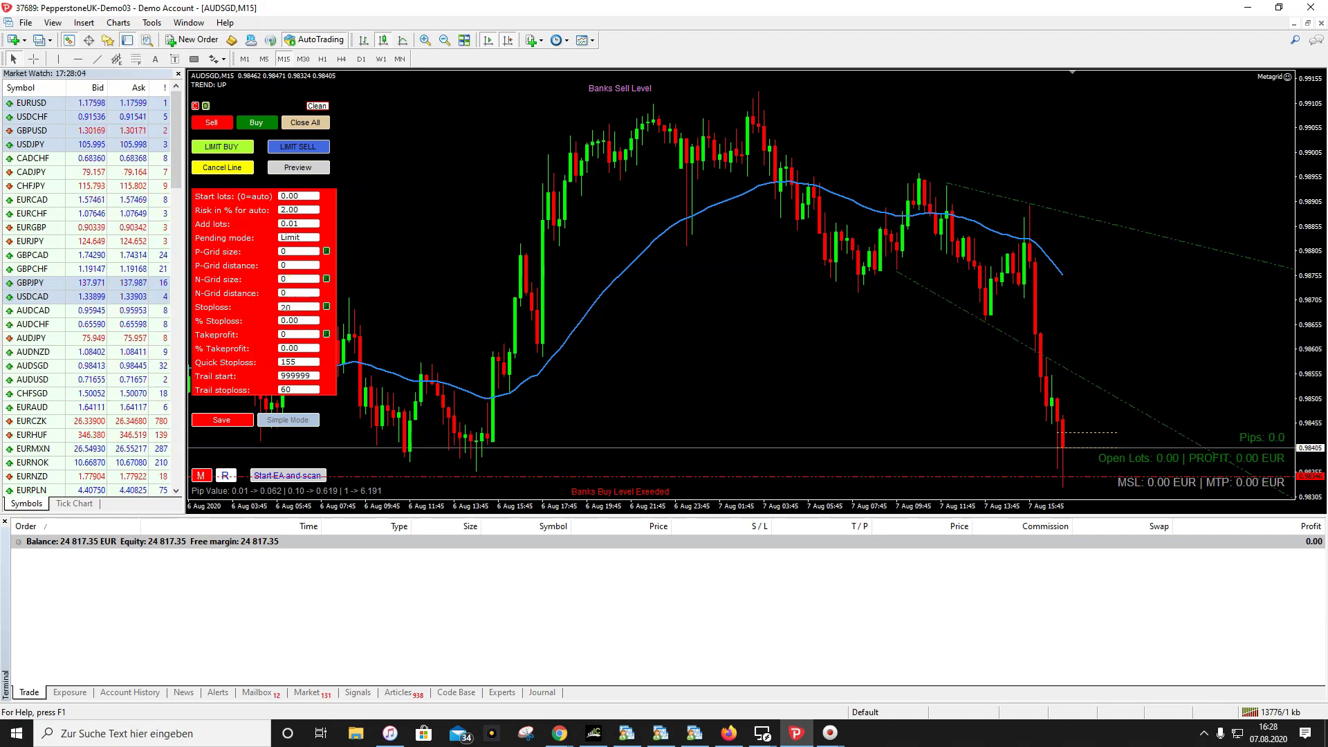
left_click(297, 307)
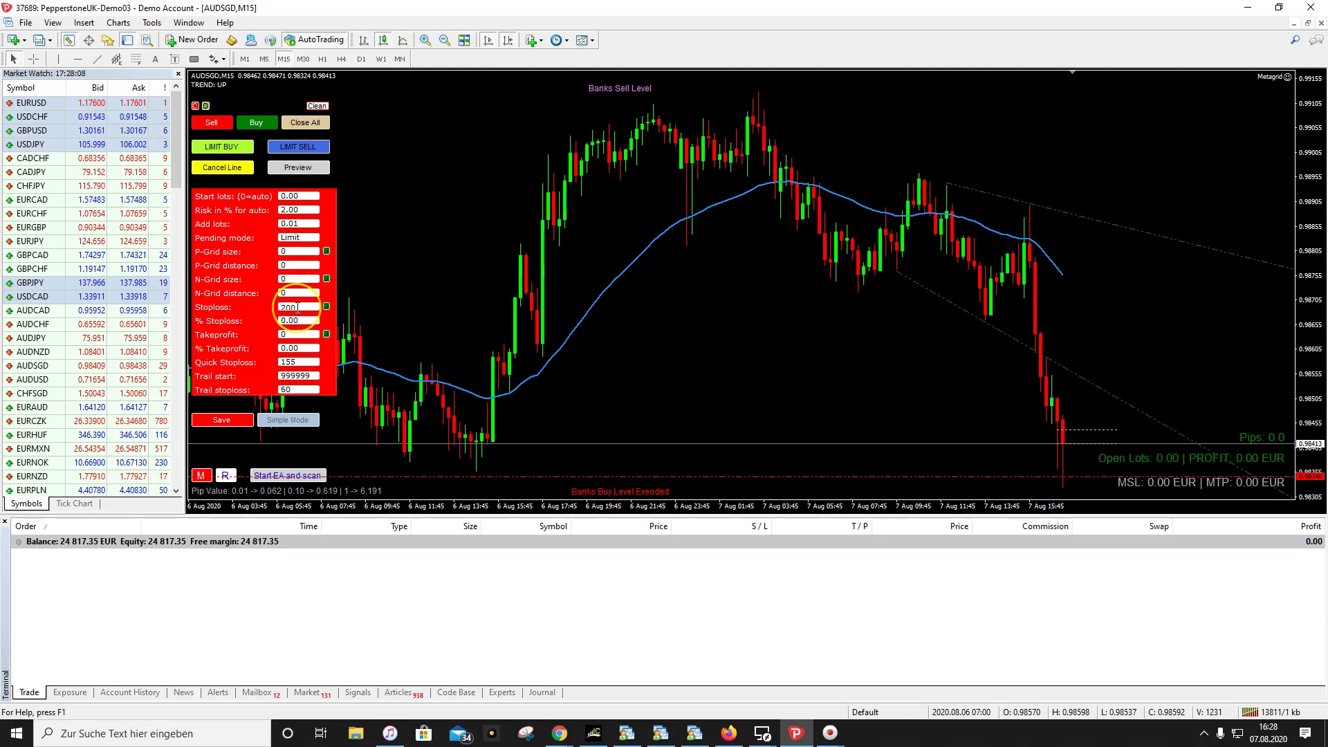
left_click(232, 419)
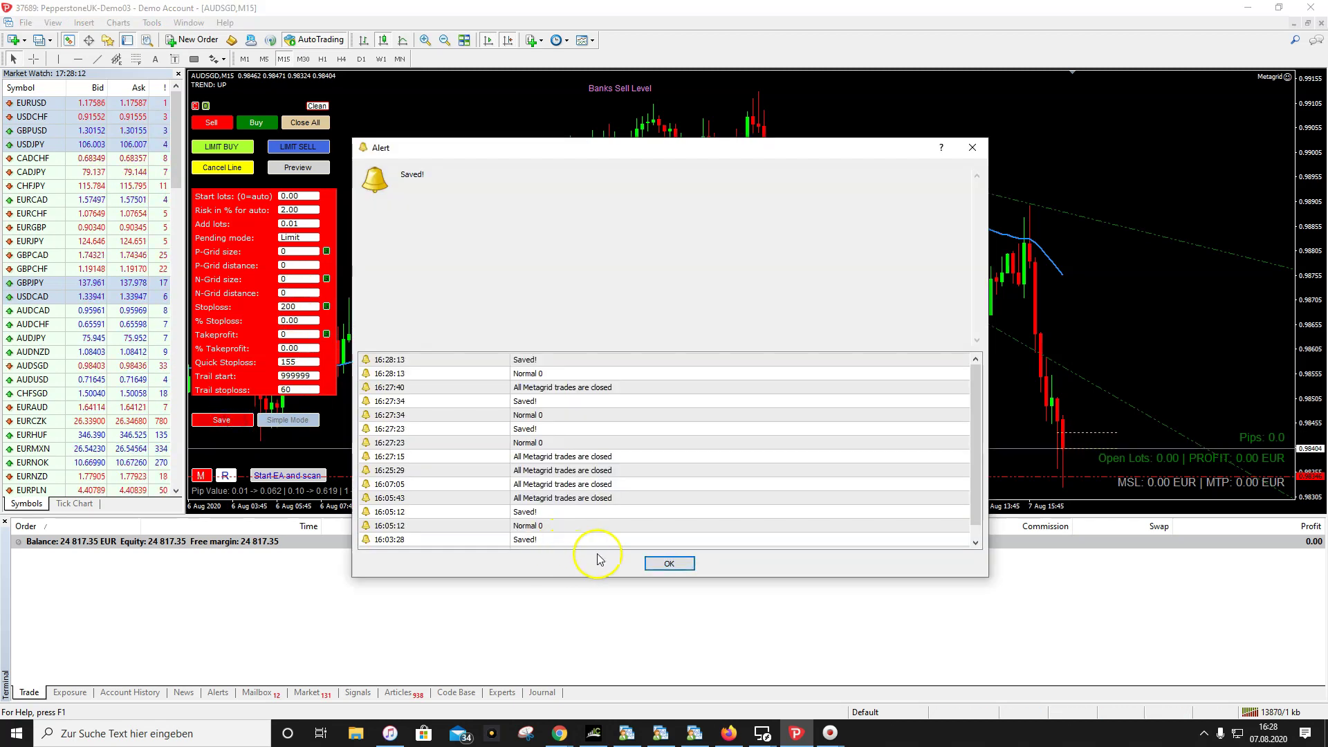
left_click(670, 563)
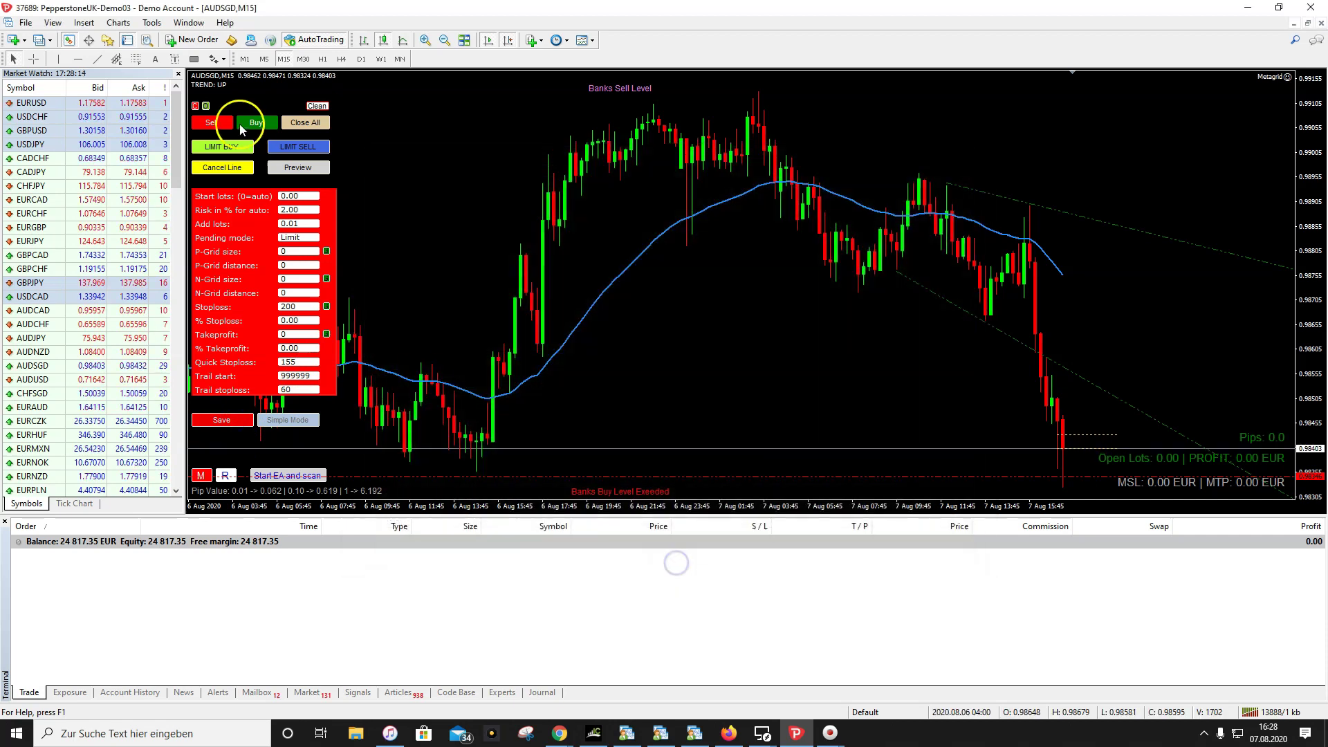
Step: Add a pending limit sell entry line and move it up to 0.9865
left_click(296, 146)
left_click_drag(1073, 424, 1021, 330)
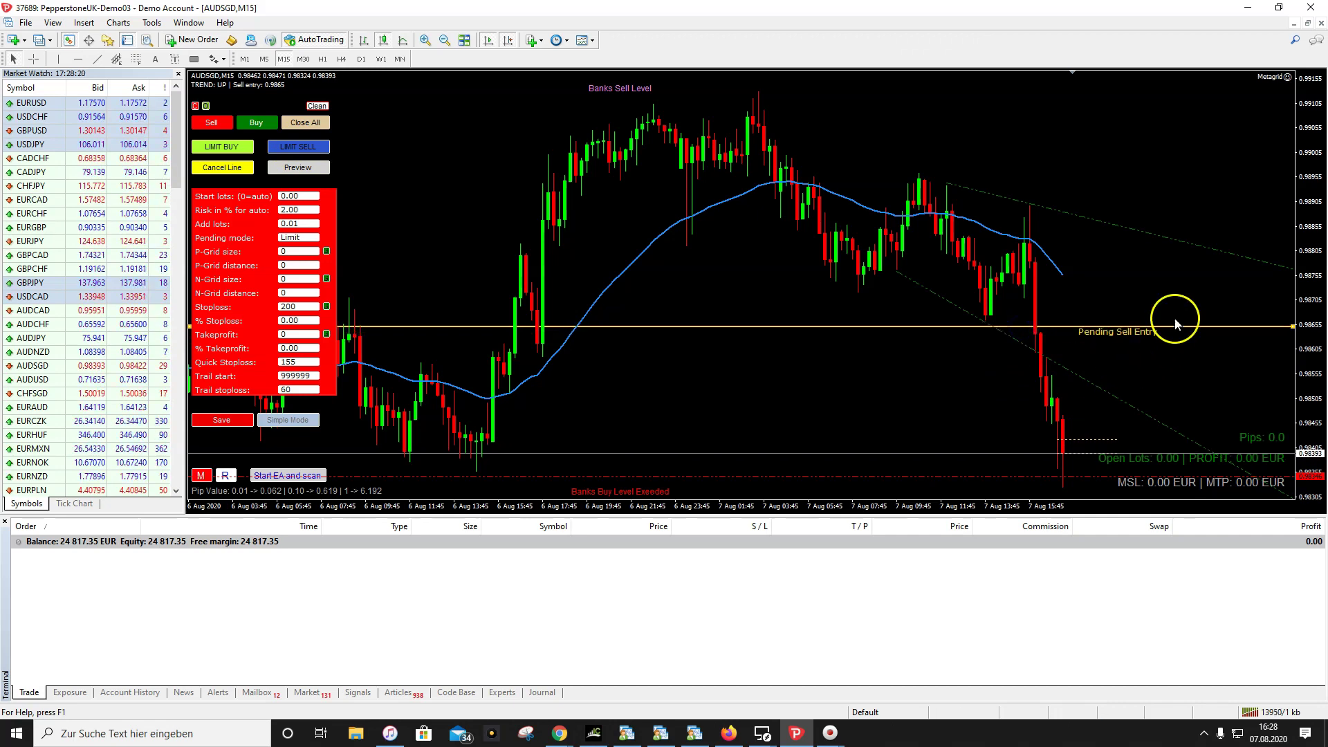
mouse_move(1172, 338)
left_mouse_down()
mouse_move(1119, 342)
mouse_move(1148, 341)
left_mouse_up()
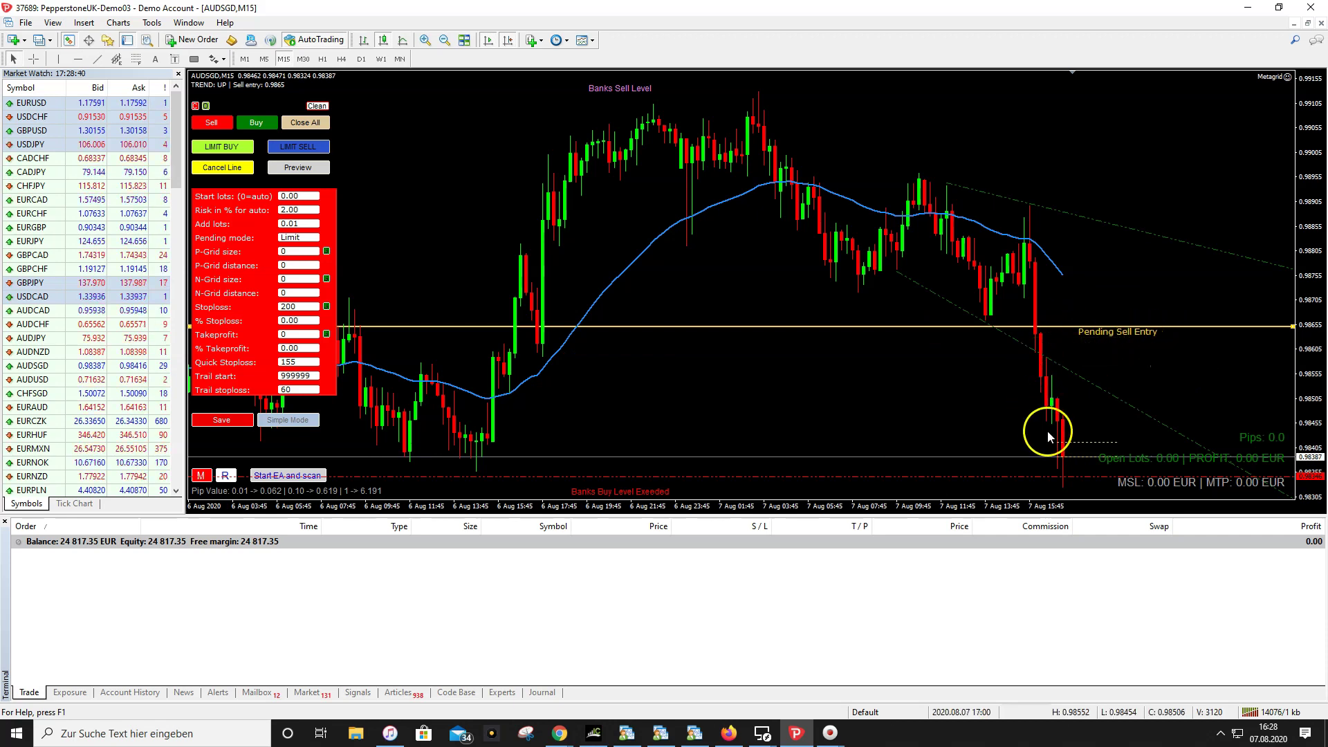
mouse_move(1140, 333)
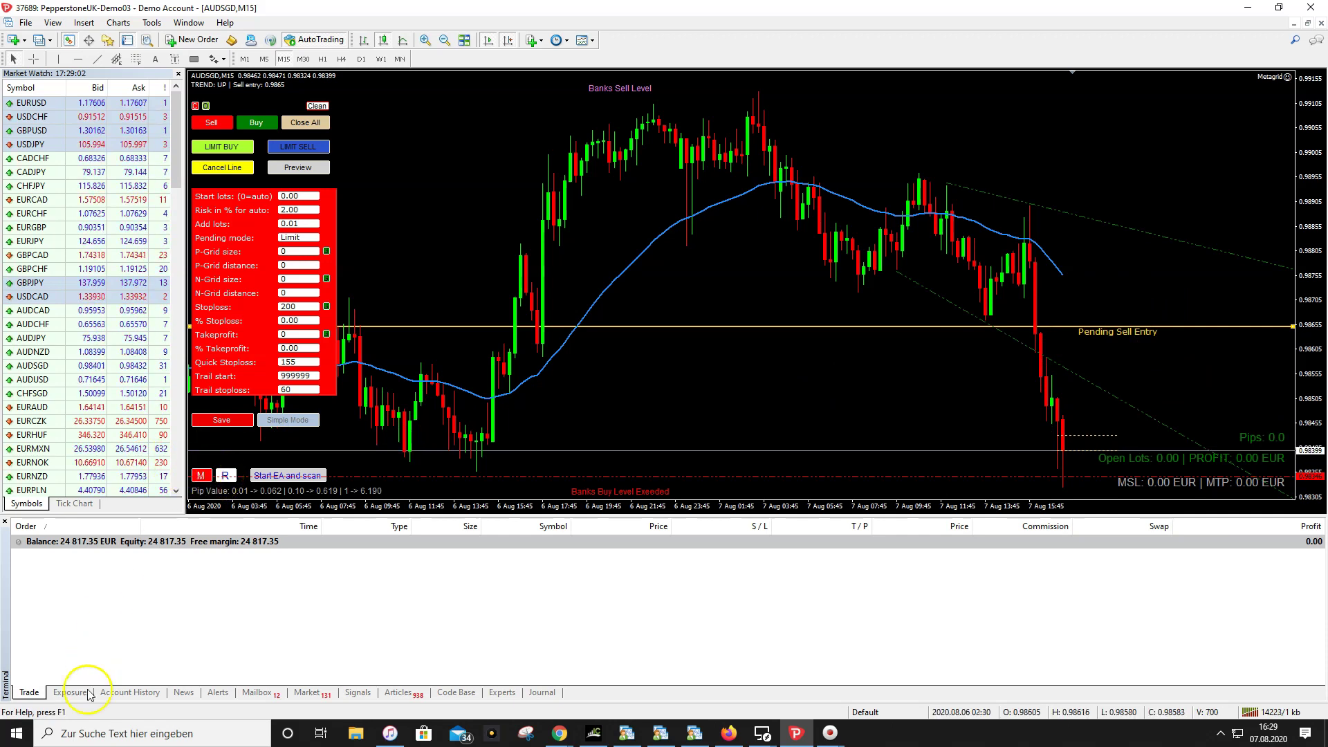
left_click(164, 339)
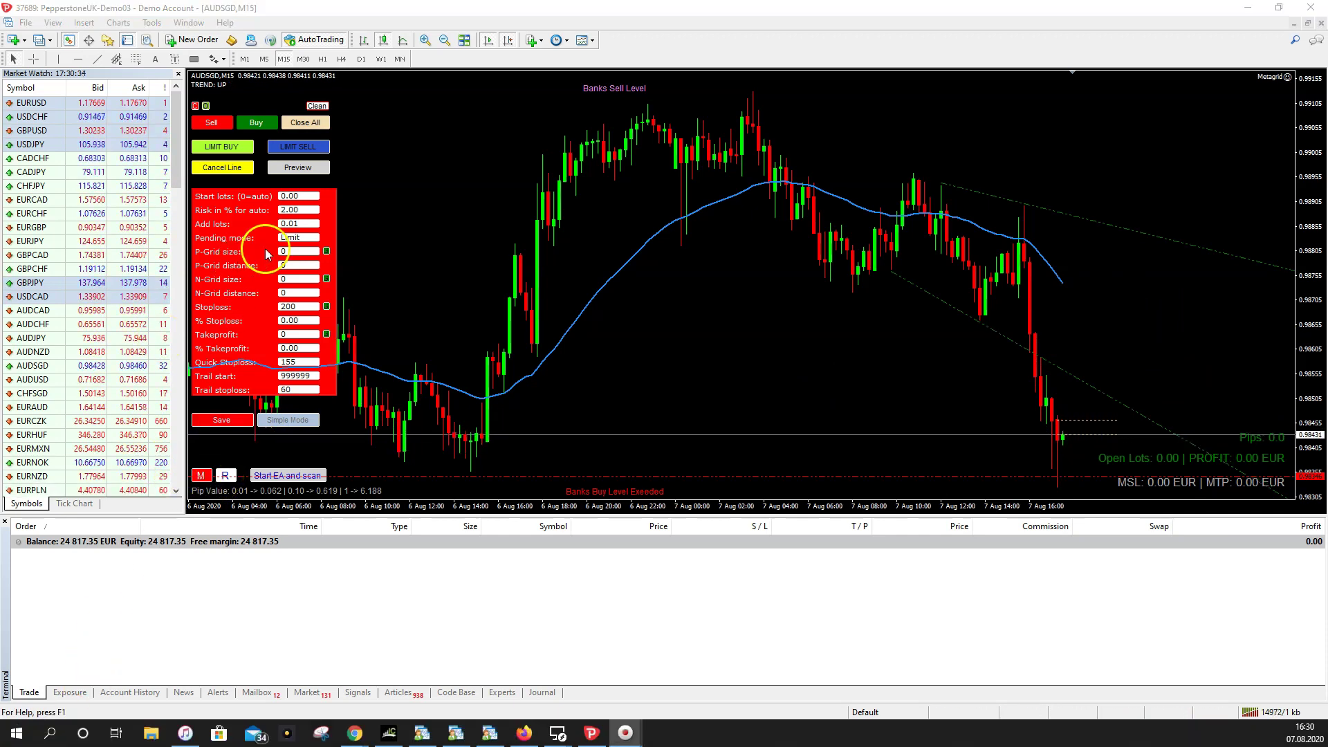
left_click(290, 279)
left_click(322, 325)
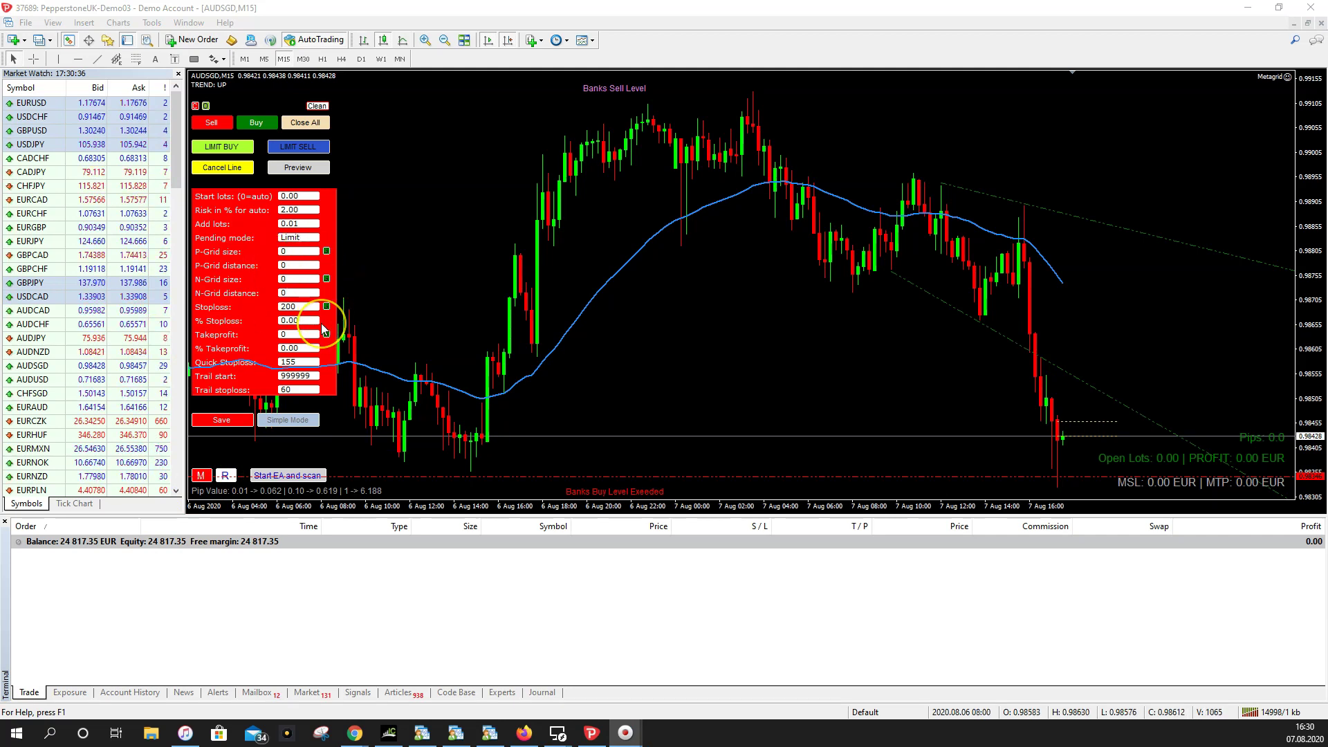
left_click(302, 310)
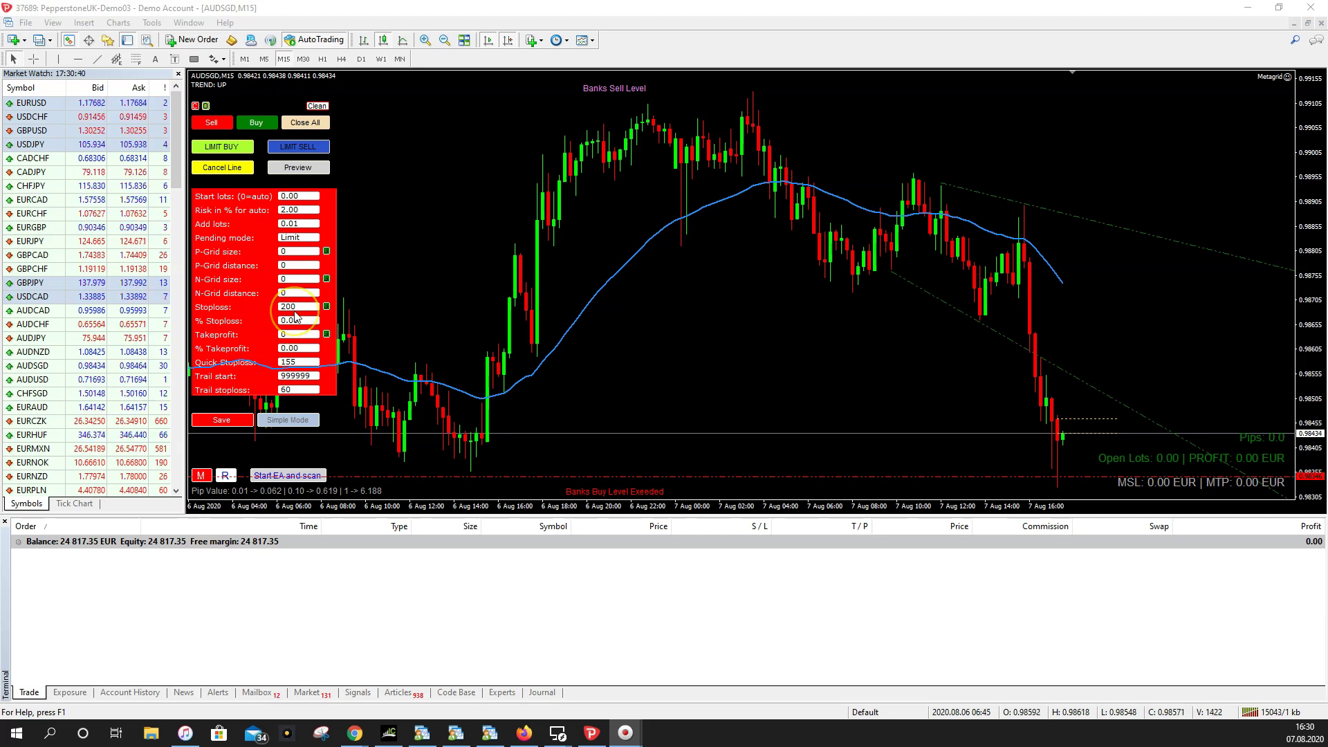
left_click(466, 270)
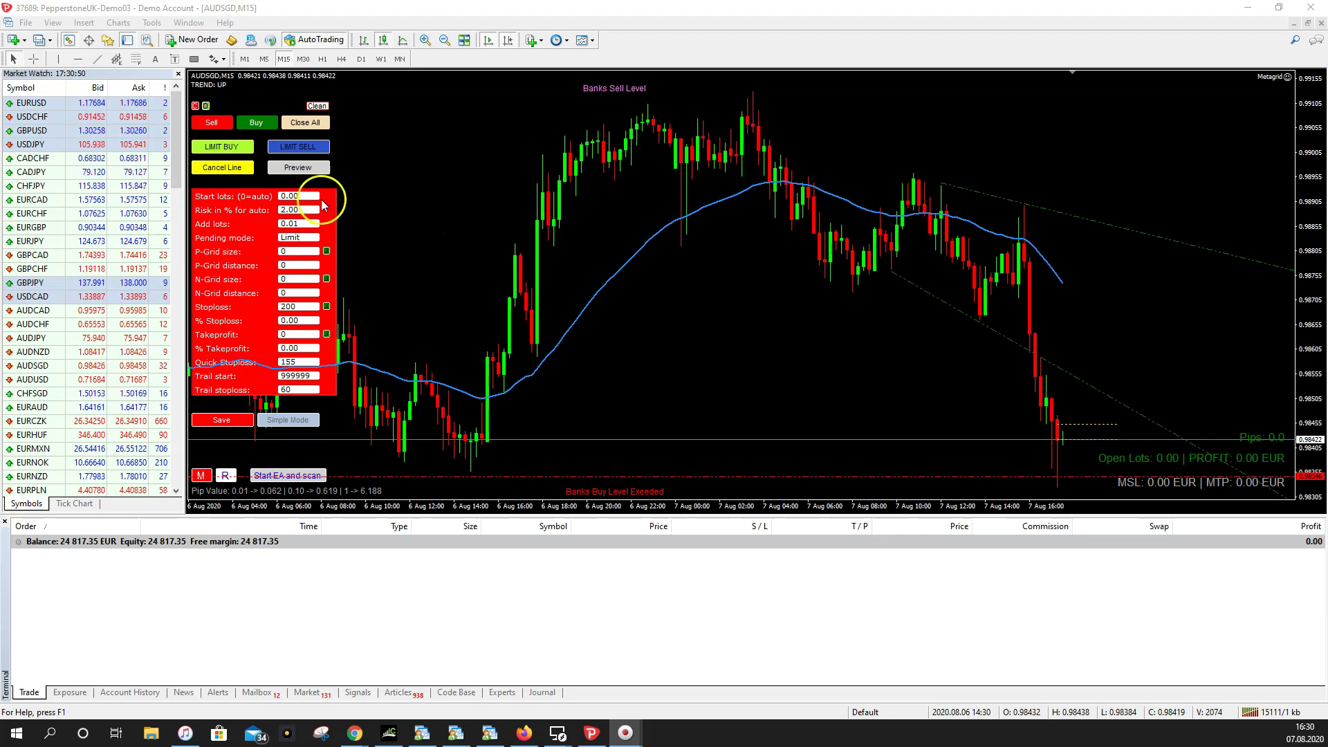
Step: Clear the Add lots value and undo the deletion
left_click(289, 224)
key("BackSpace")
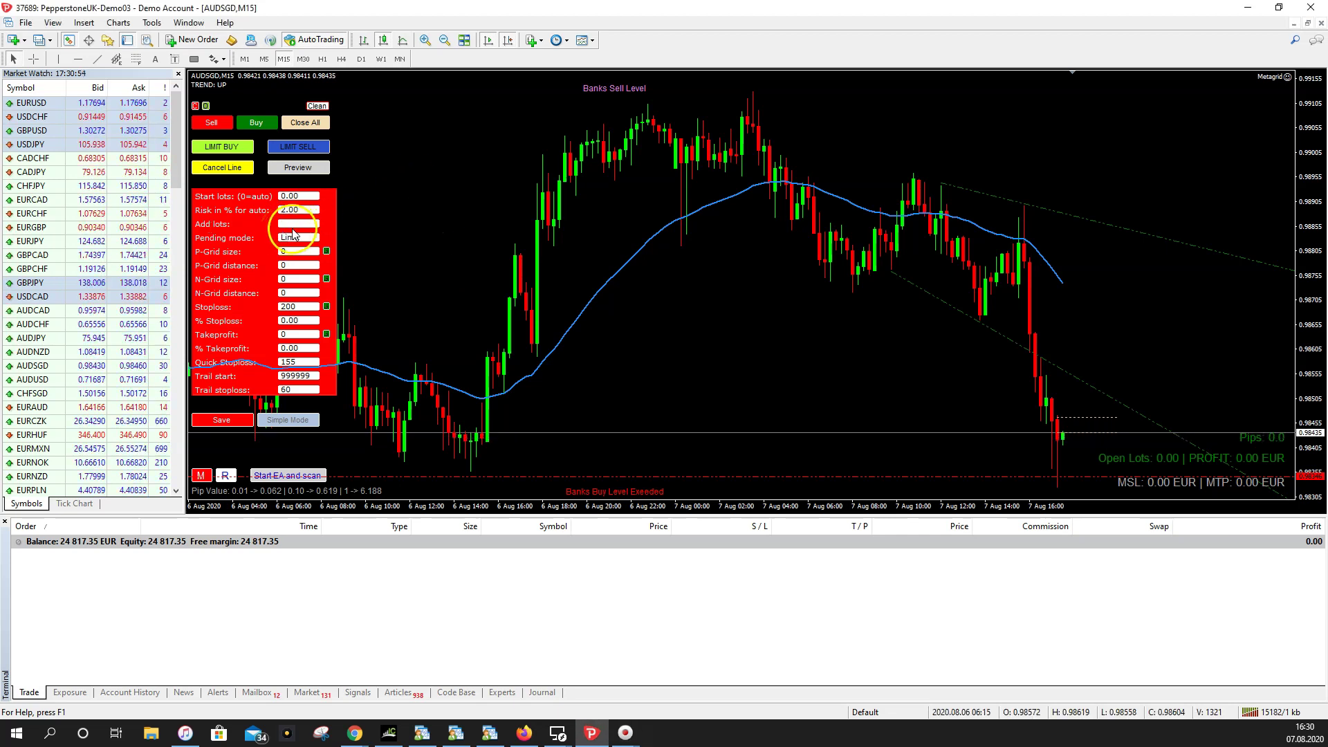
key("ctrl+z")
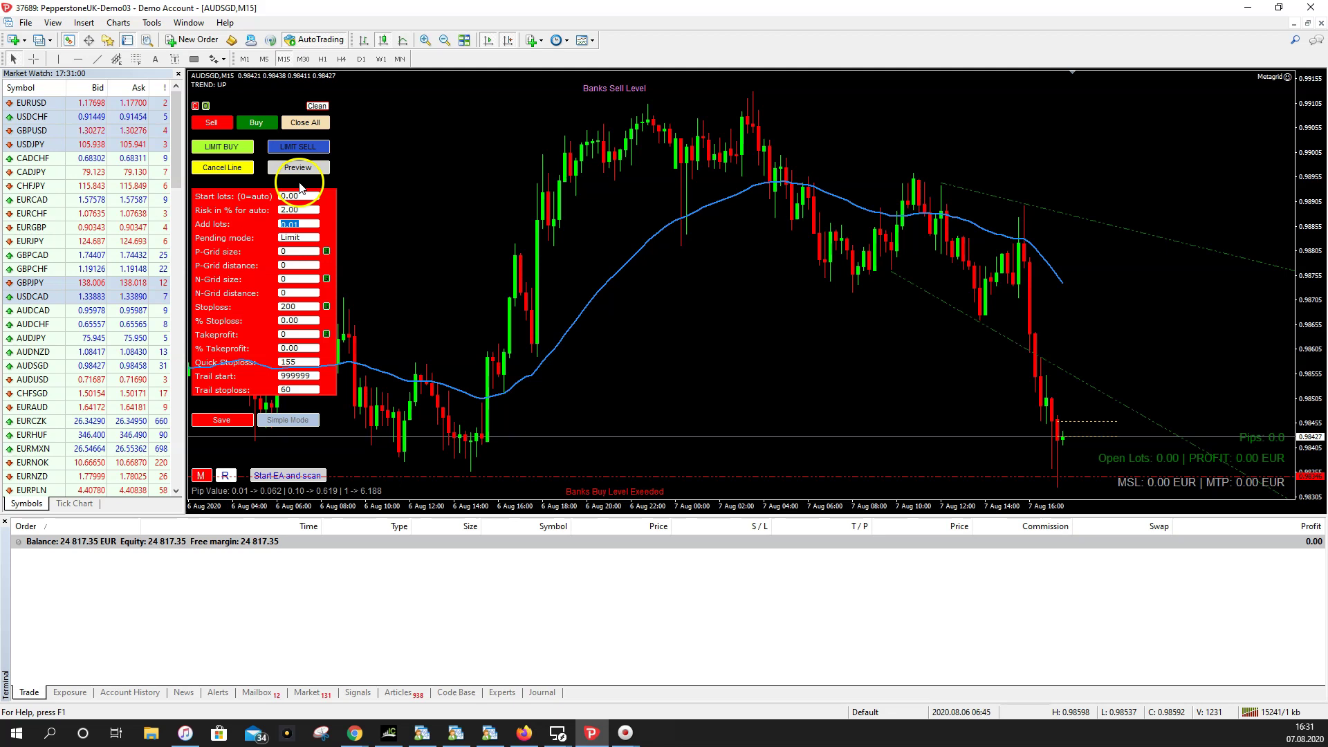
Step: Add a pending limit sell entry line at 0.9855, set the Stoploss value to 0 and save the Metagrid settings
left_click(297, 147)
double_click(298, 306)
type("0")
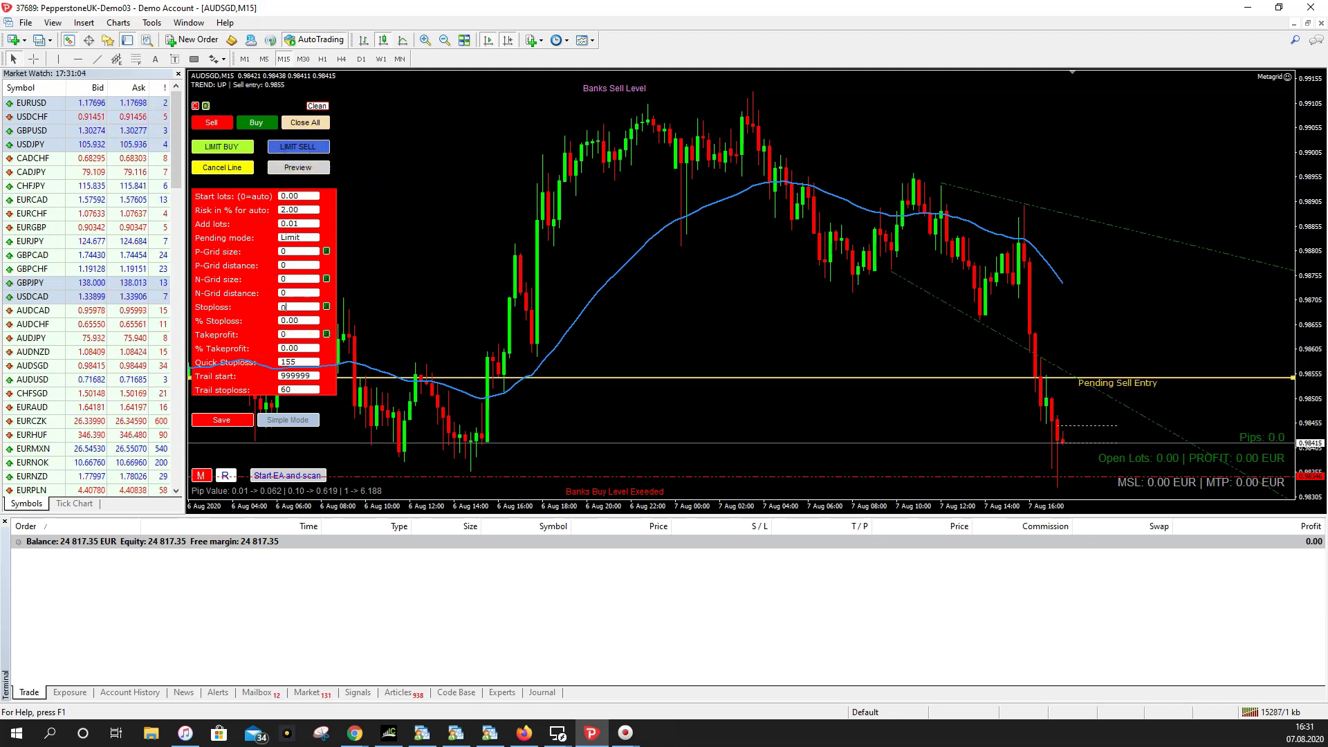
left_click(222, 419)
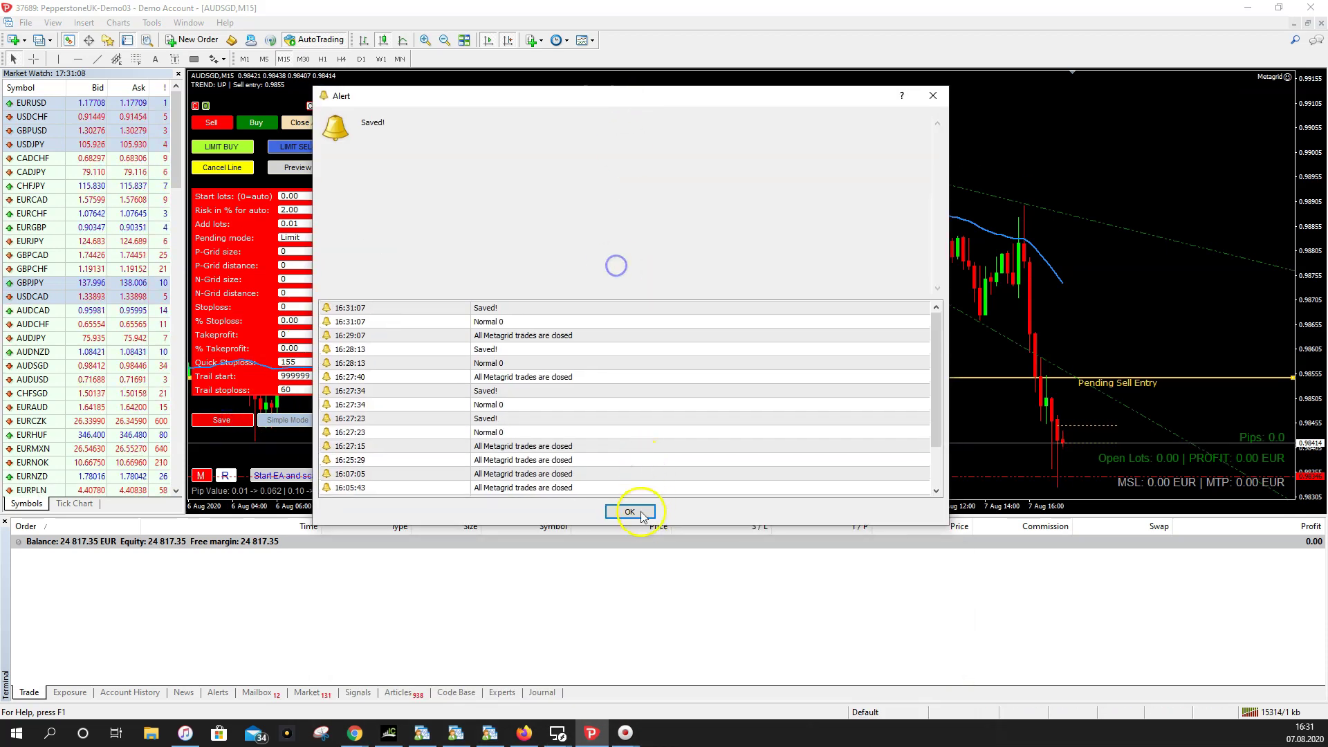
left_click(629, 511)
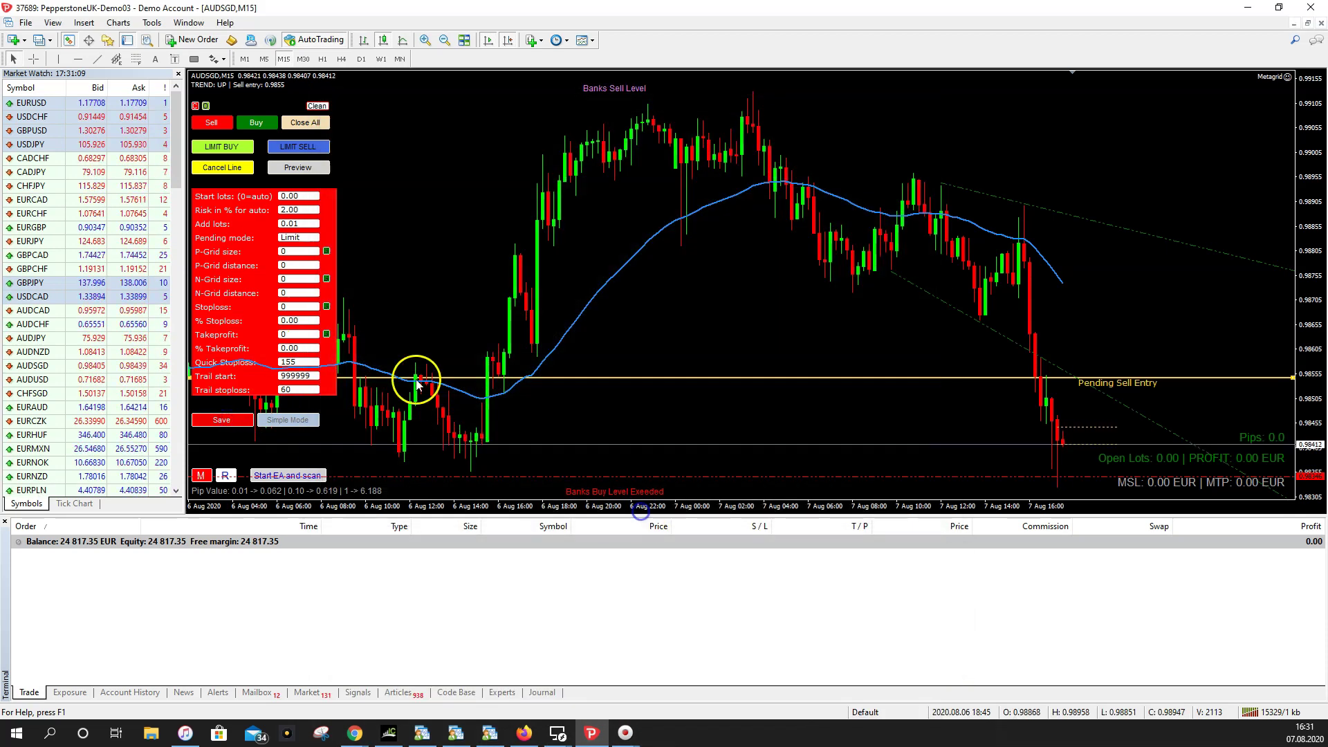
Step: Place a stop-loss line at about 0.99138 and raise the pending sell entry line to 0.9865
left_click(327, 306)
left_click_drag(787, 323, 768, 86)
left_click_drag(873, 377, 884, 332)
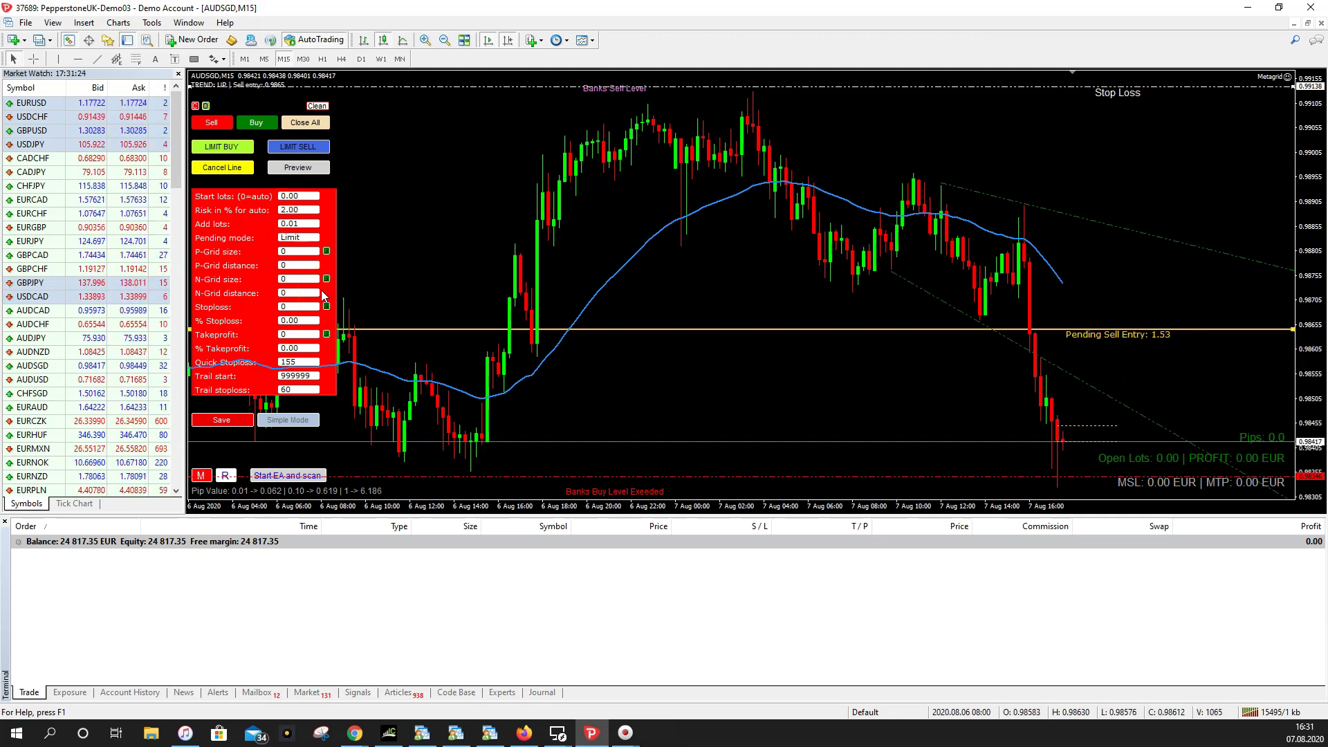
Step: Set the N-Grid size to 5 and the N-Grid distance to 200, and save the Metagrid settings
left_click(289, 295)
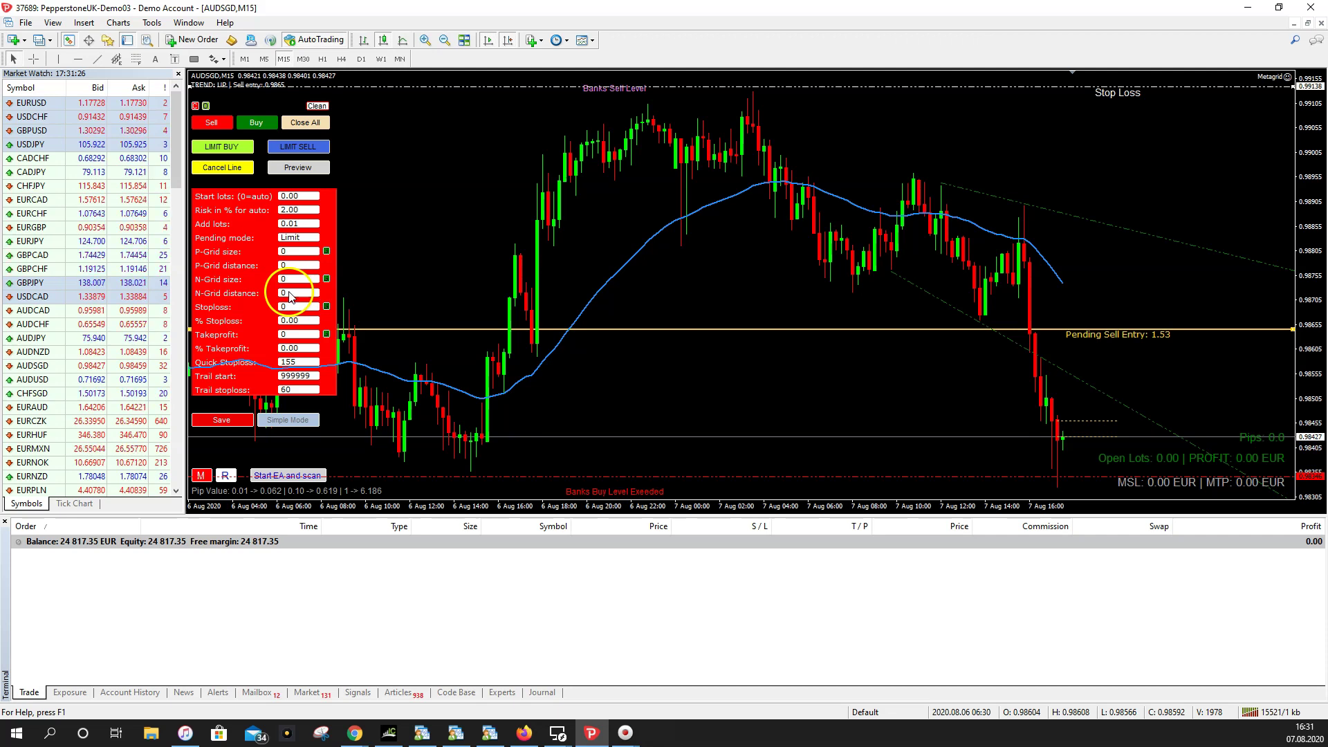
left_click(289, 279)
key("BackSpace")
type("5")
left_click(291, 292)
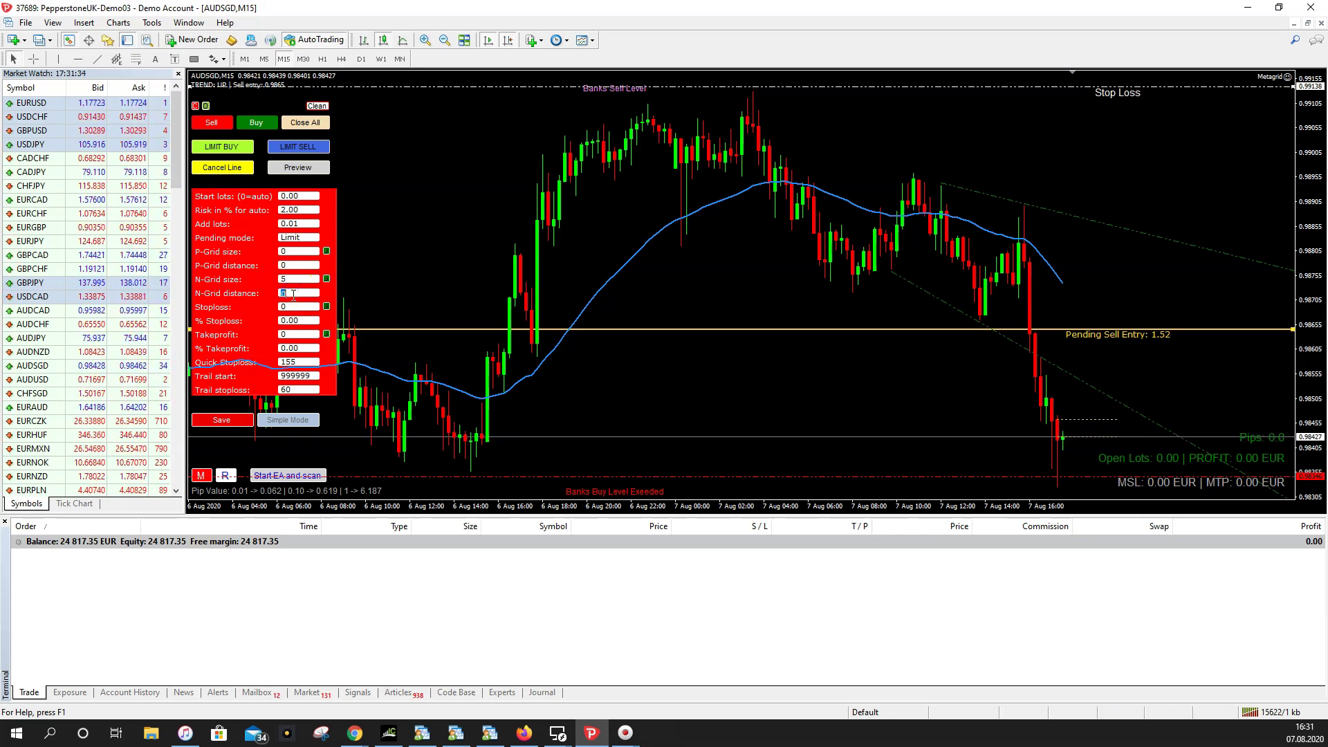
type("200")
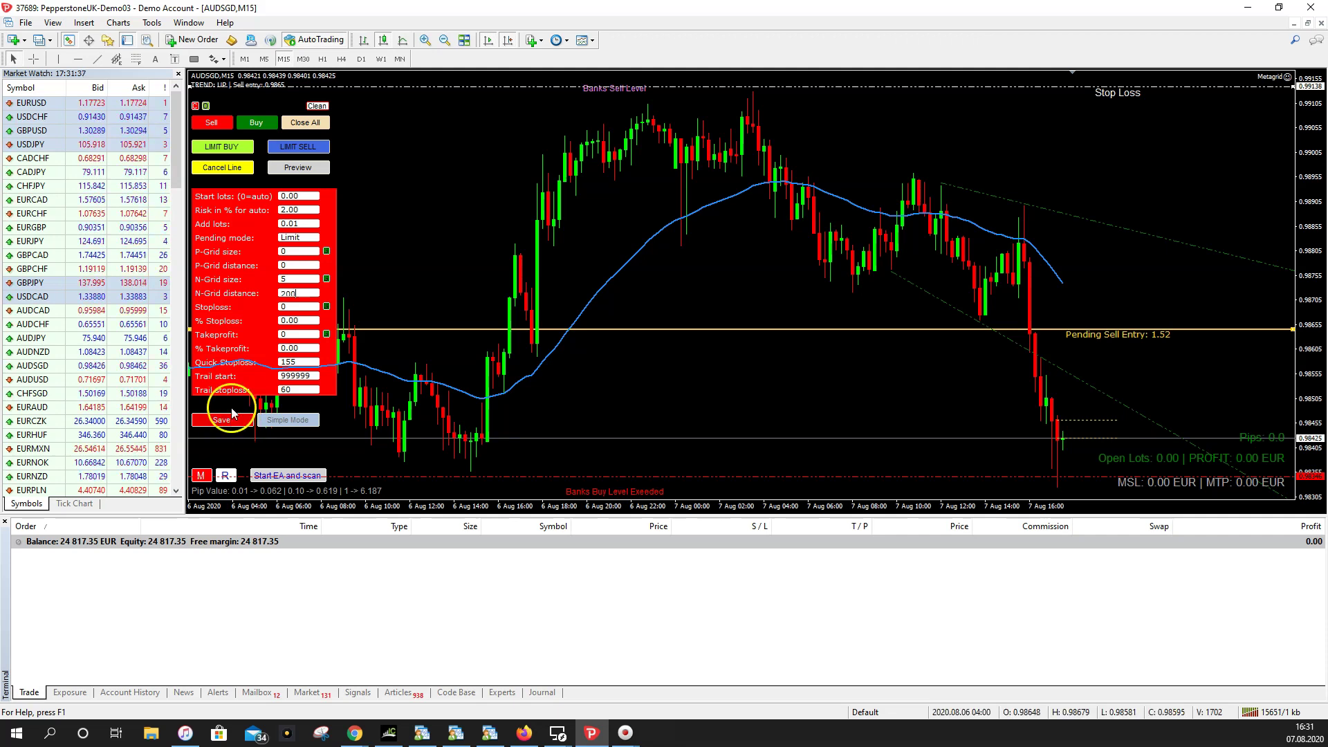
left_click(221, 419)
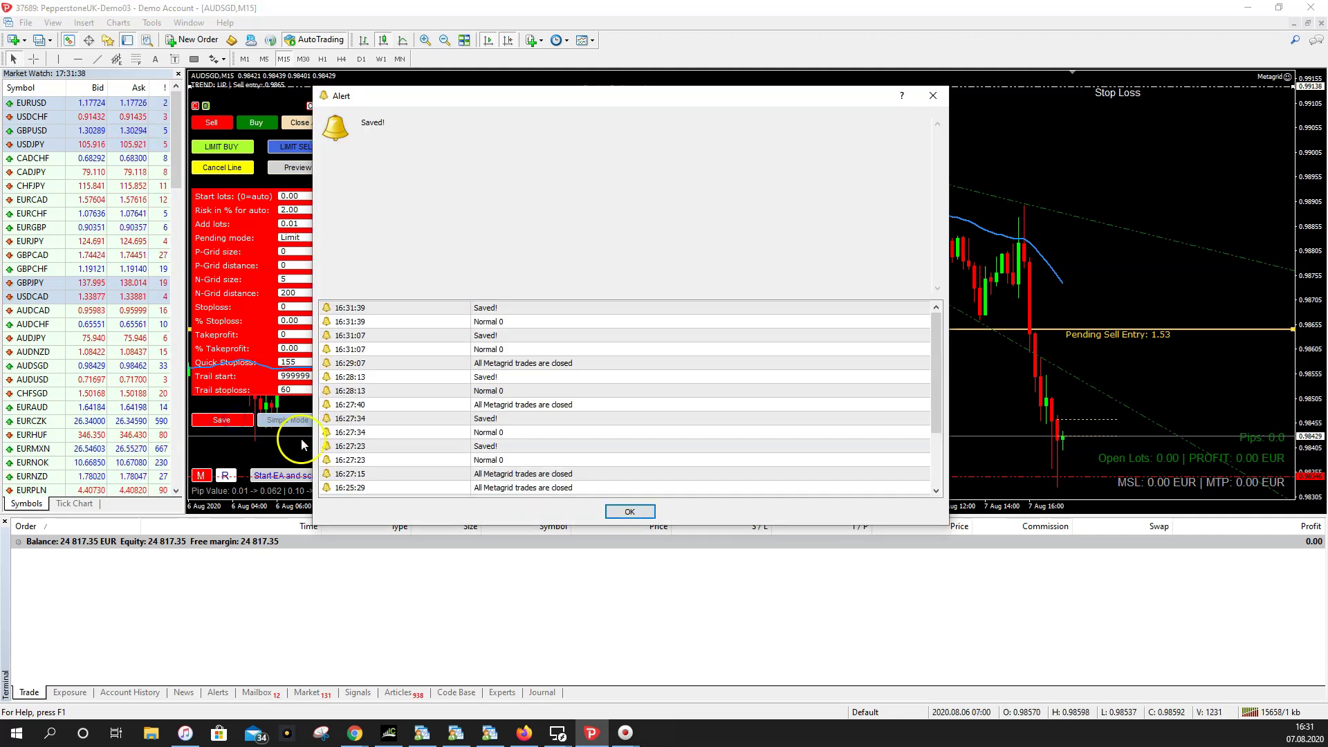
left_click(629, 511)
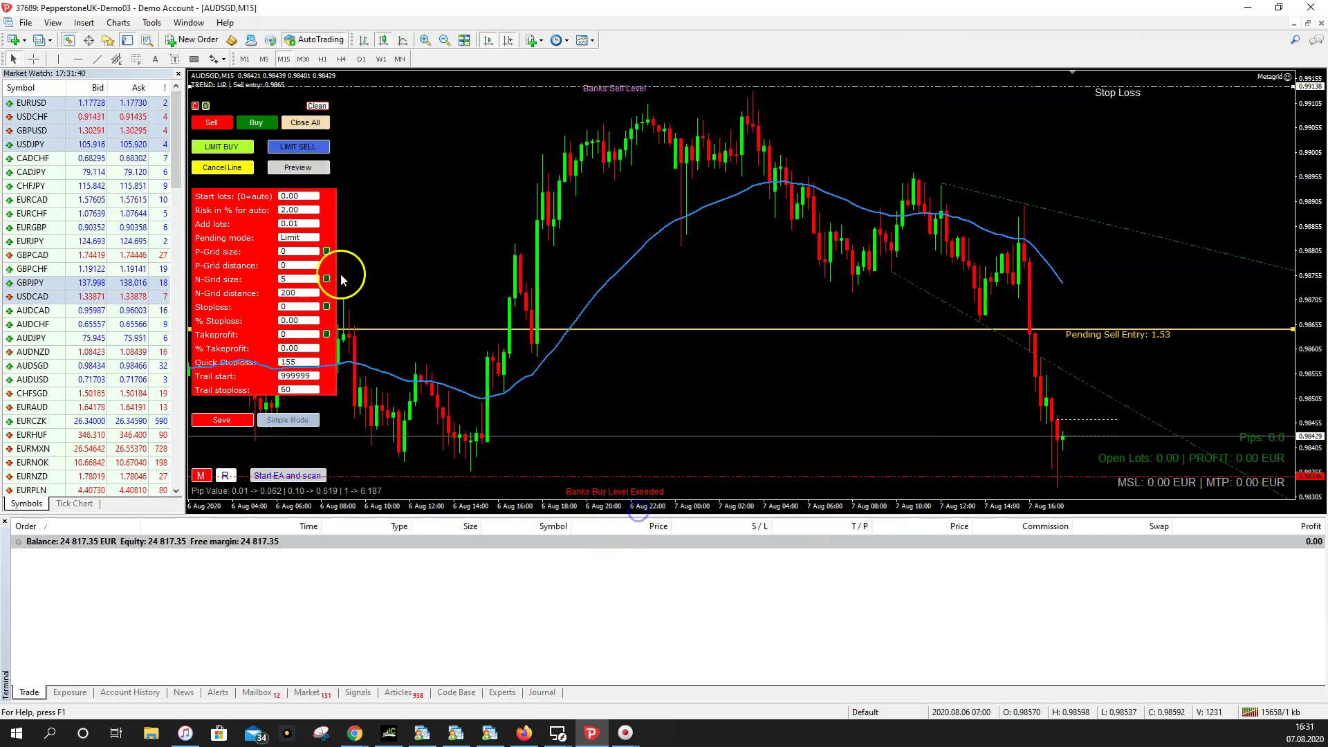
Step: Preview the negative grid levels of the pending sell entry on the chart
left_click(289, 173)
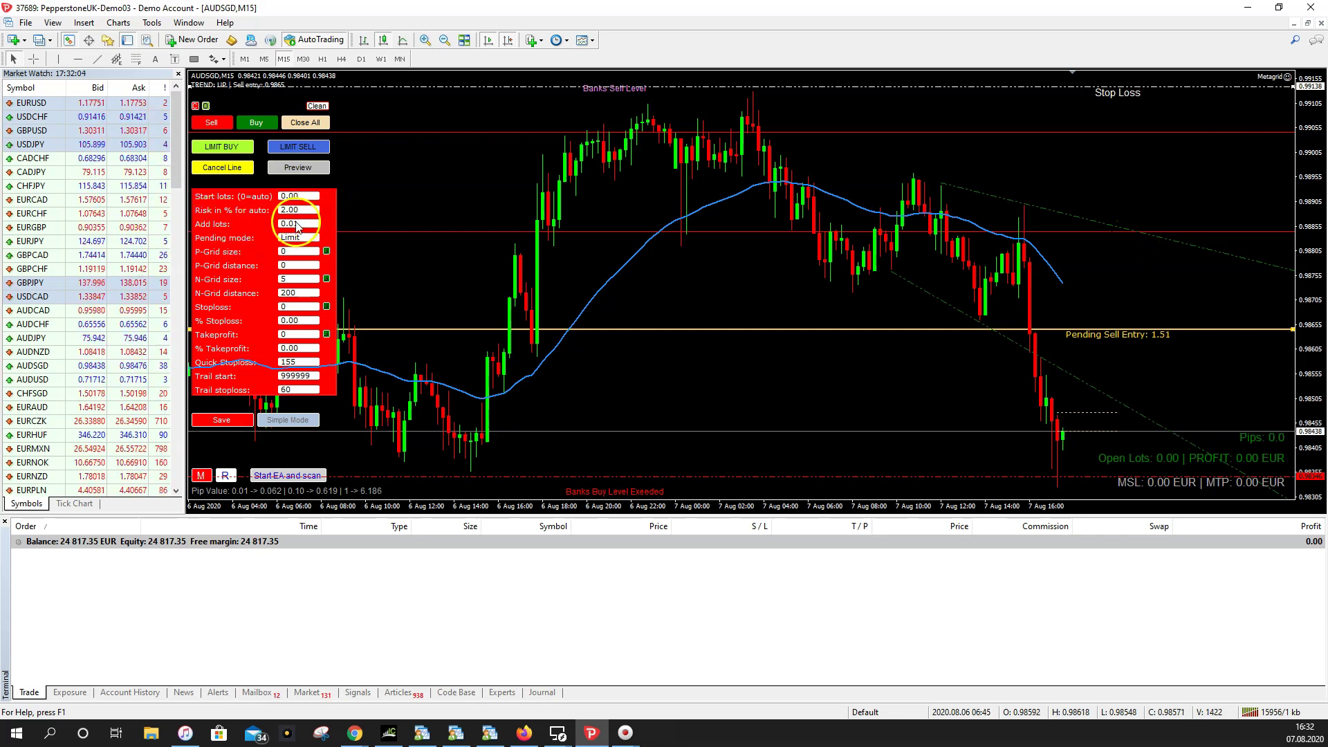
left_click(296, 228)
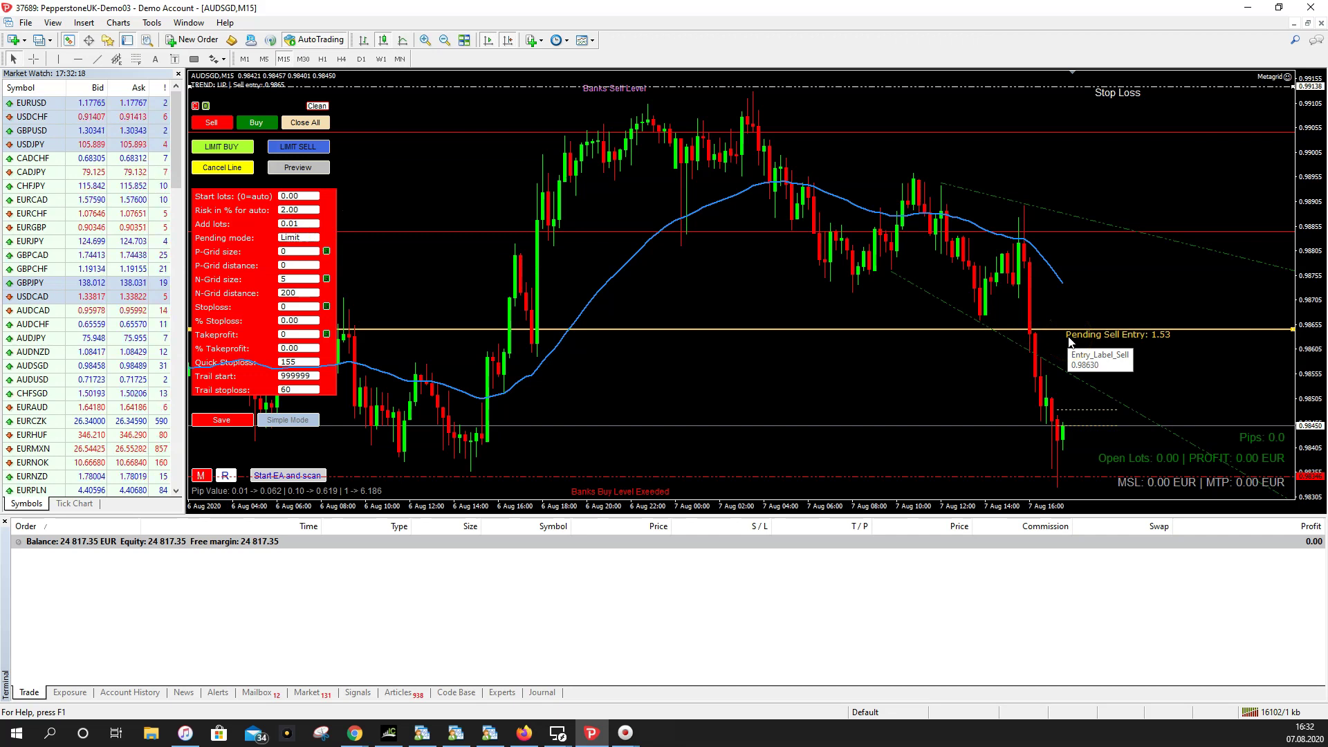
left_click(1104, 260)
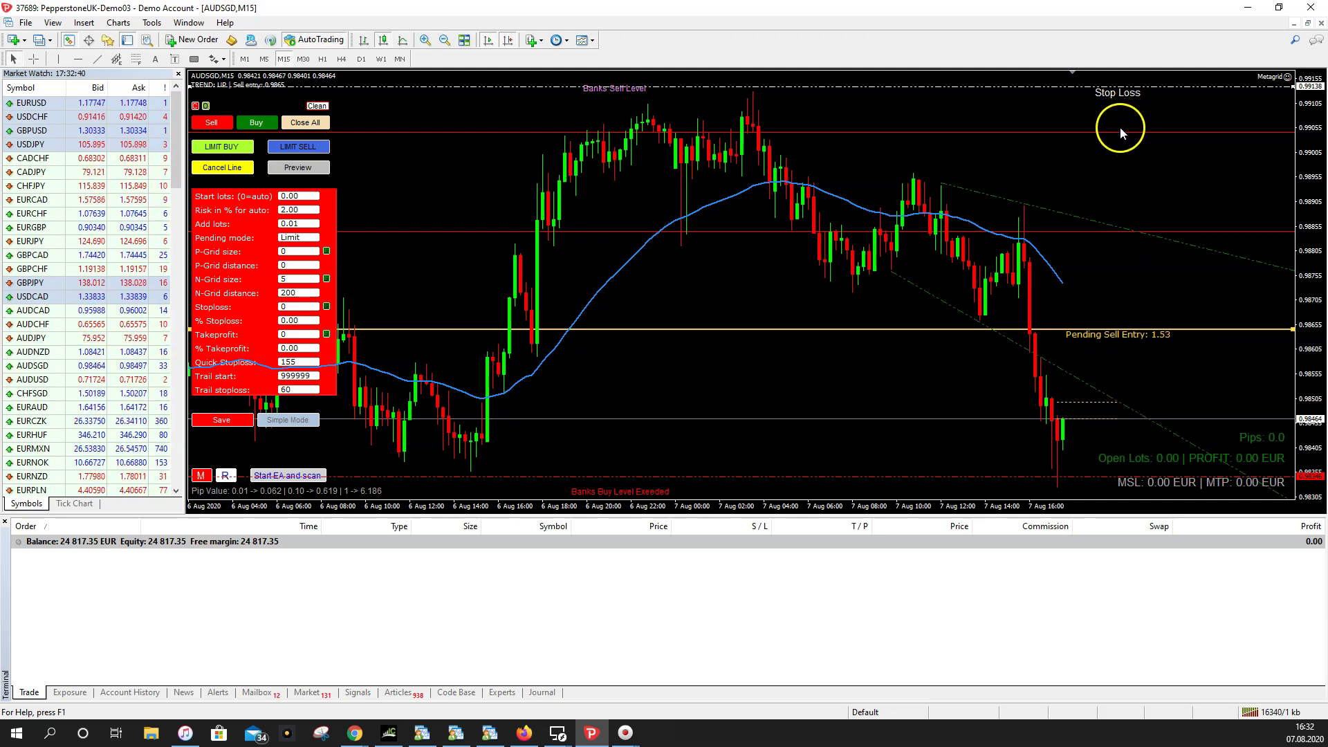
left_click_drag(1127, 225, 1126, 236)
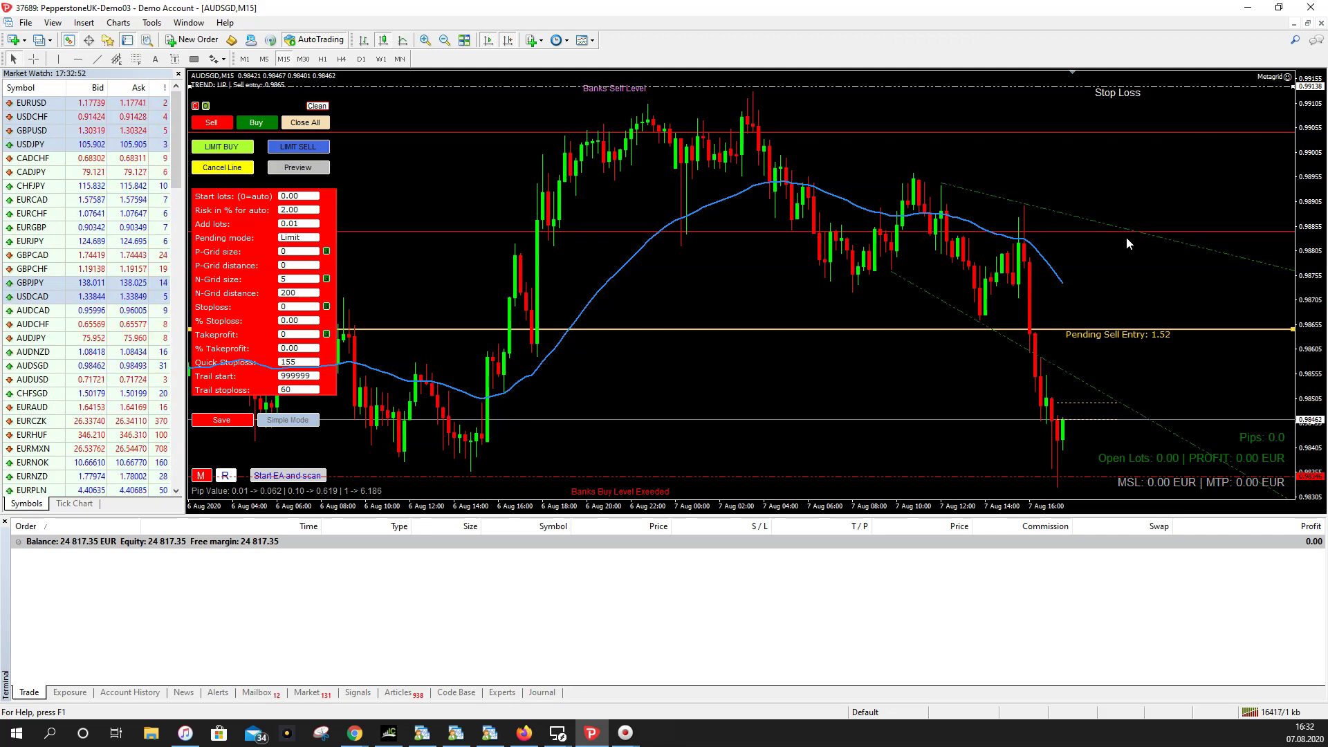
left_click(1118, 244)
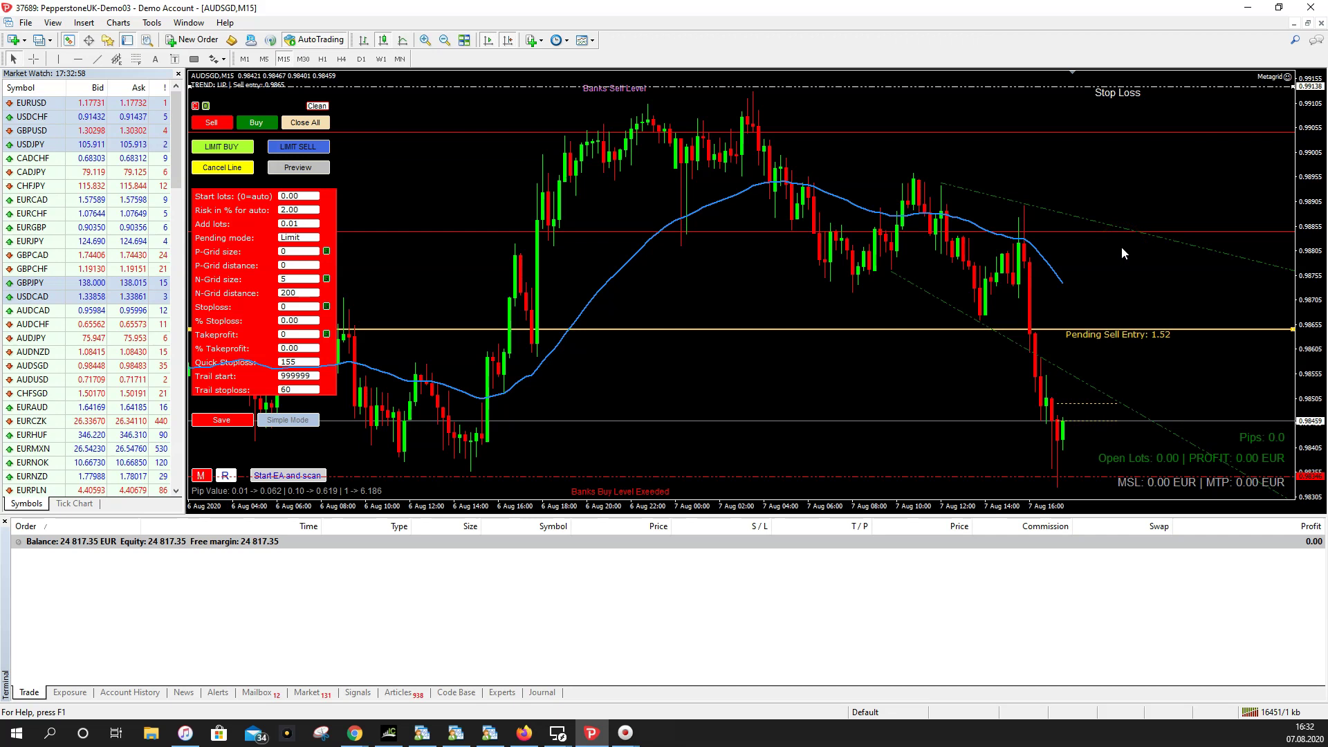
Step: Close all Metagrid trades to clear the pending lines, and reopen the Metagrid settings on the chart
left_click(267, 474)
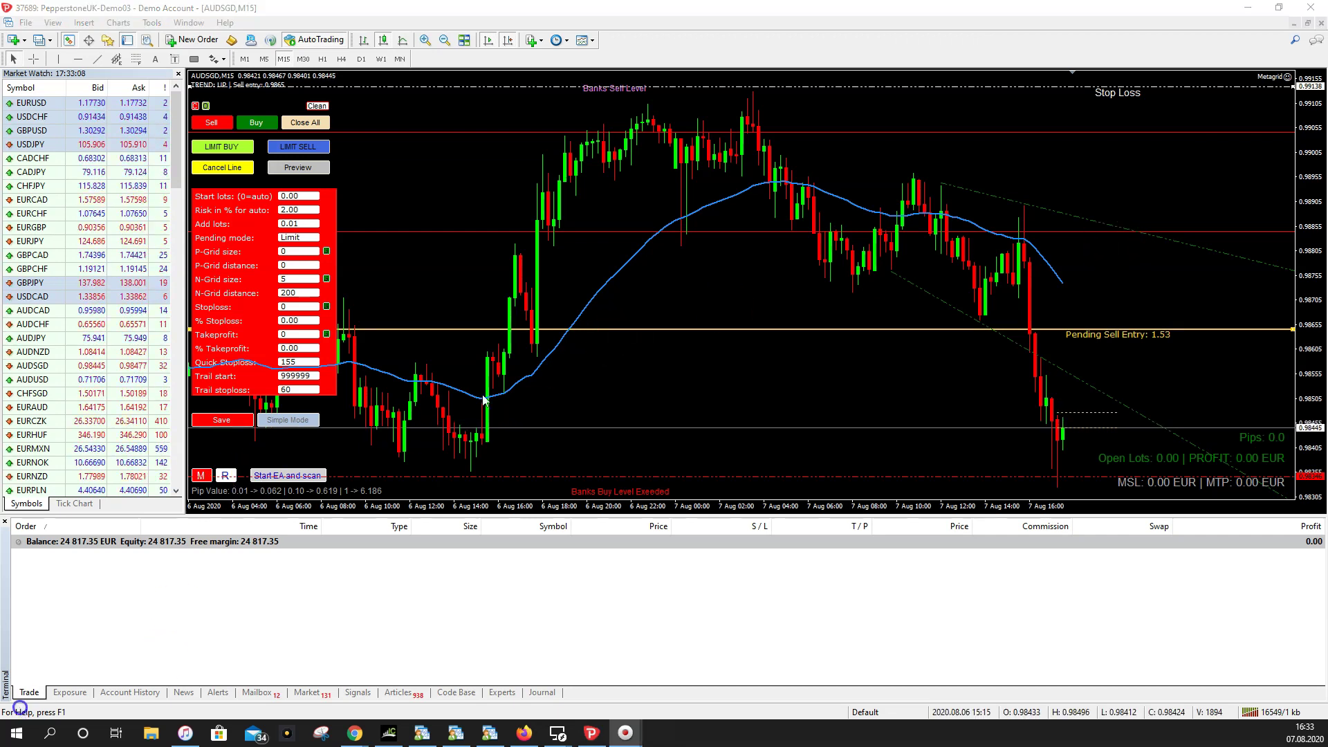
left_click(300, 125)
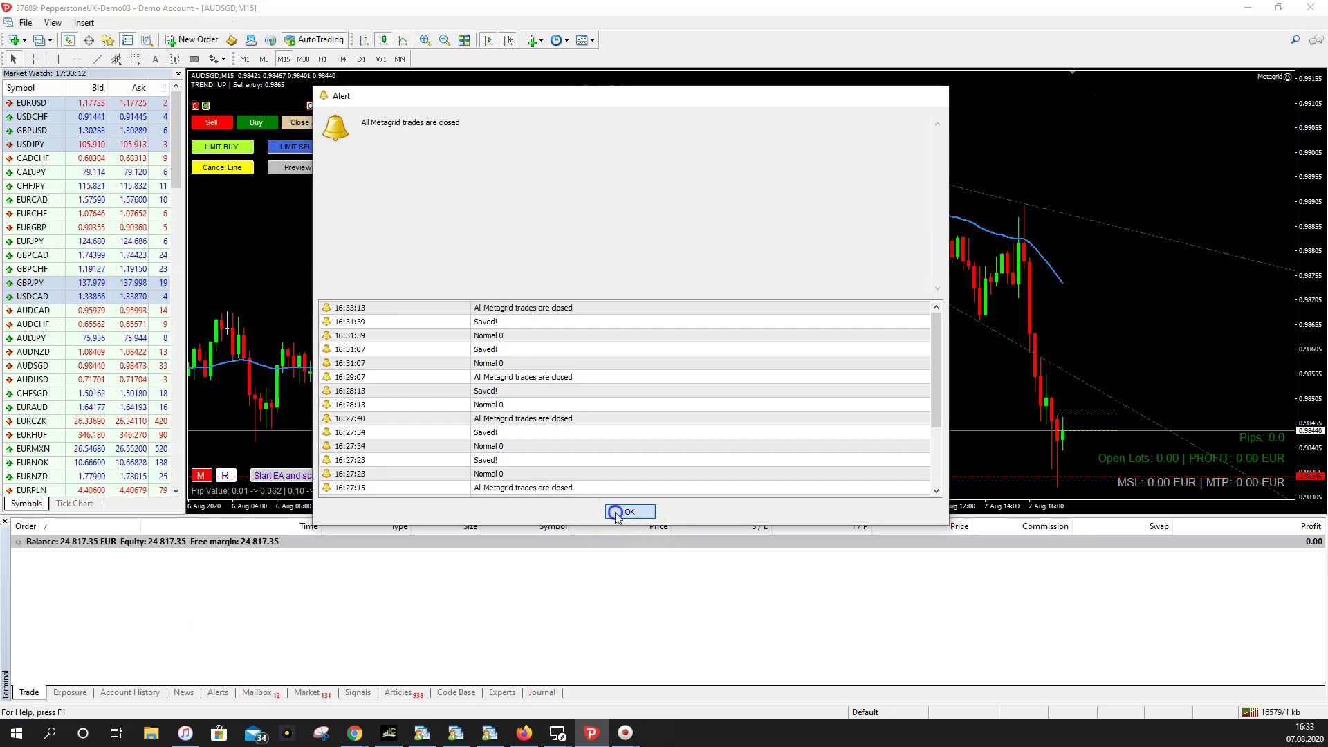
left_click(617, 511)
left_click(206, 476)
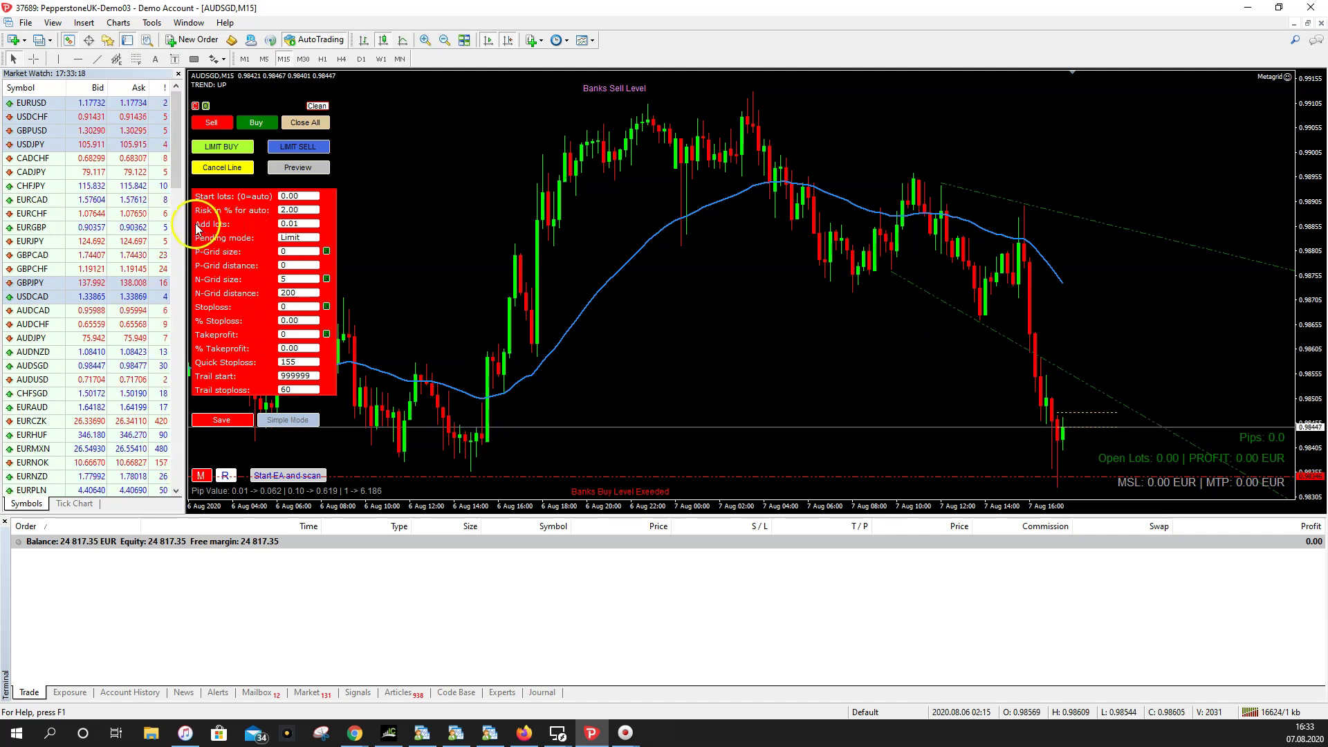
Step: Set Add Lots by to Multiplier in the Metagrid expert's input parameters and apply the change
left_click(317, 222)
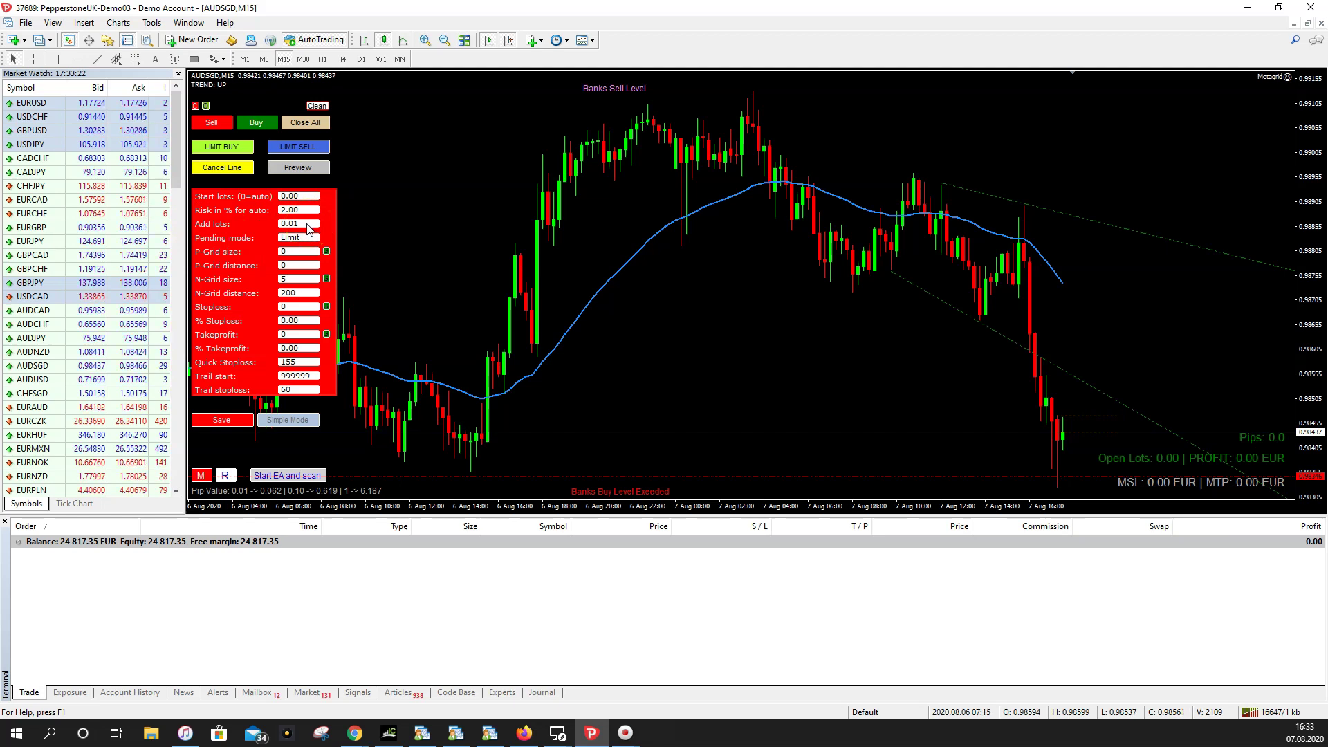
left_click(309, 224)
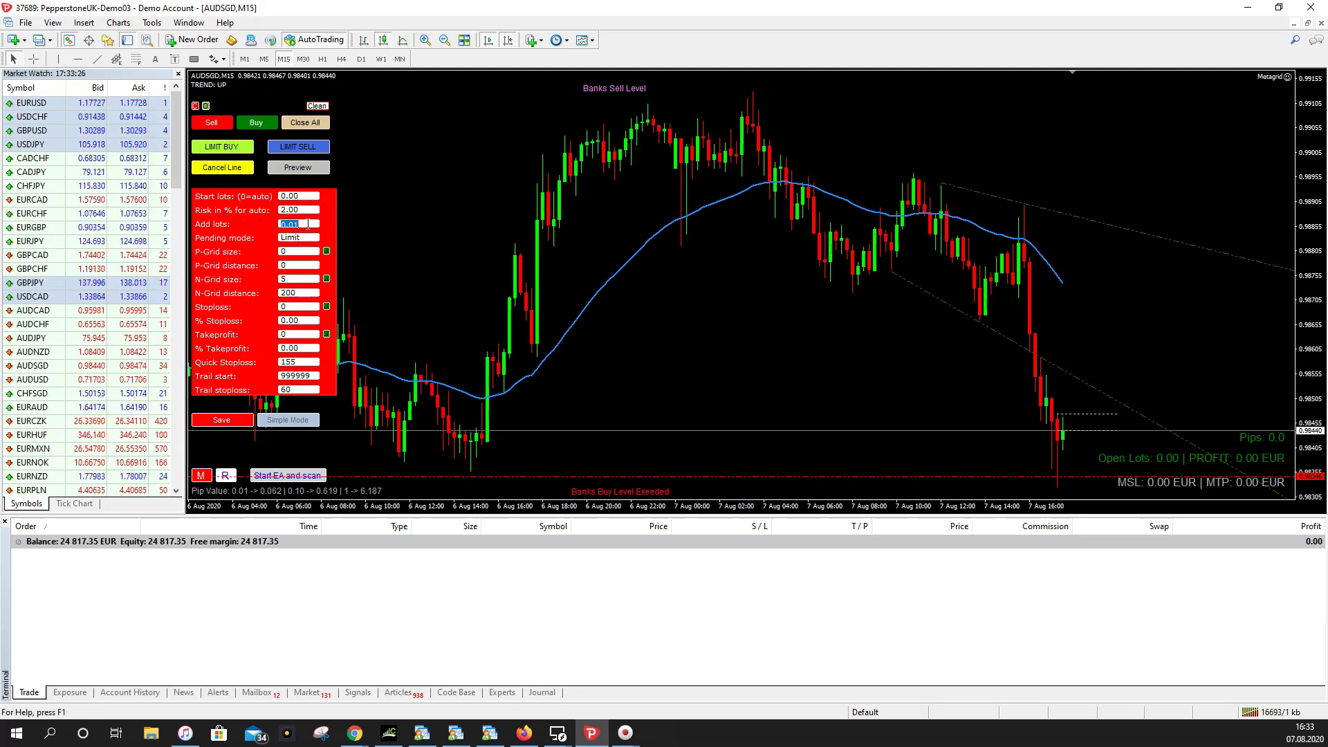
right_click(481, 191)
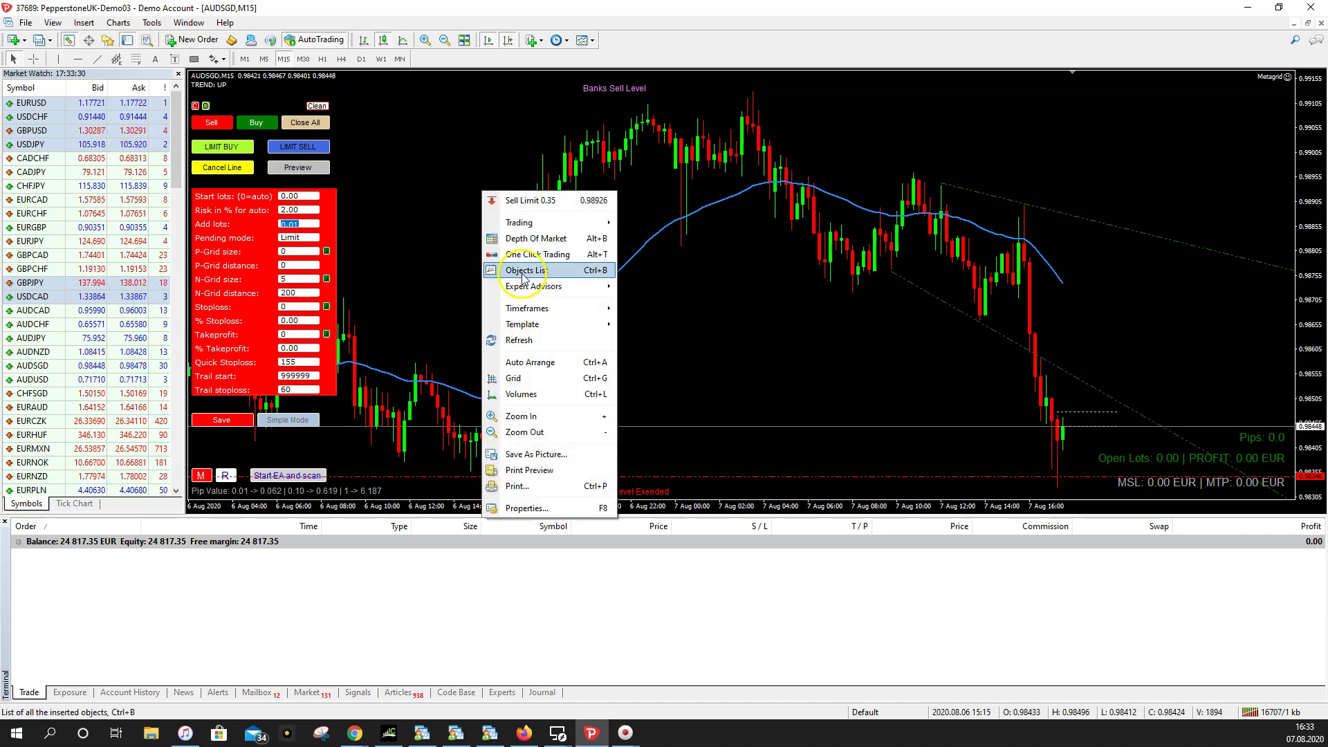
mouse_move(551, 291)
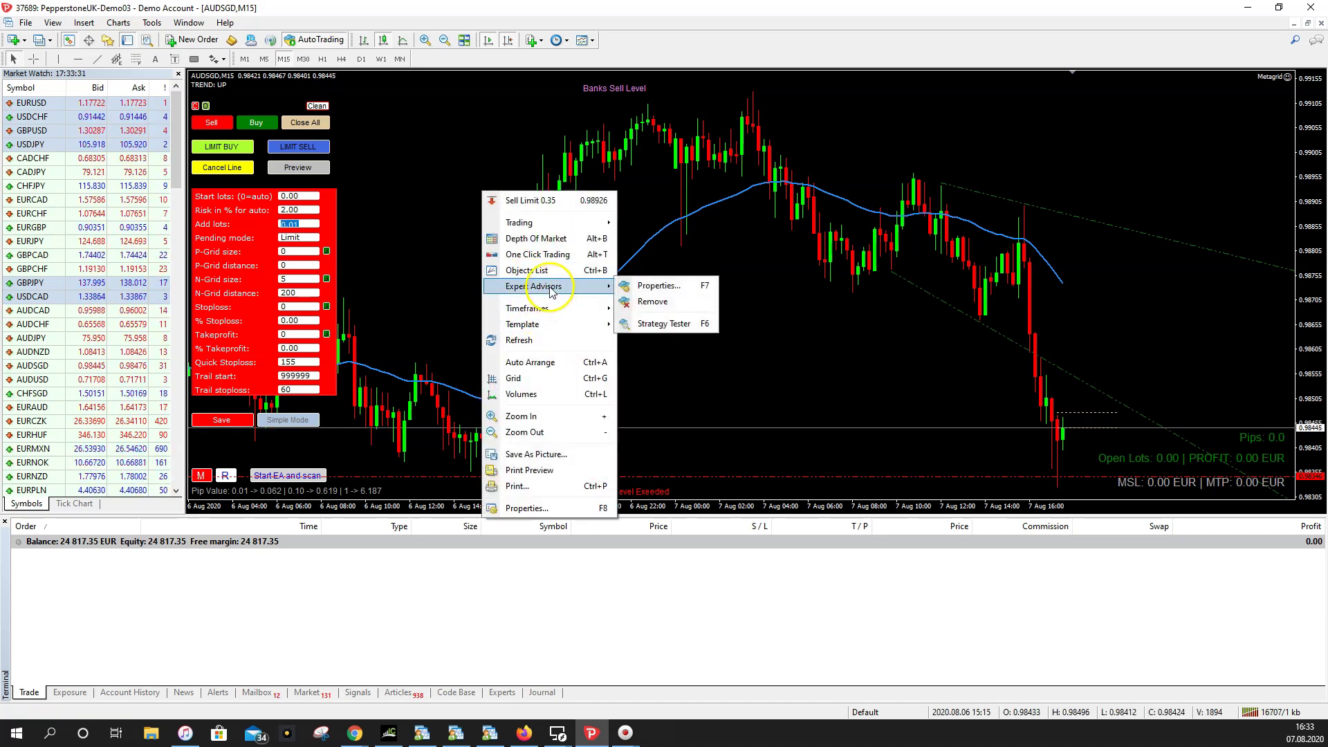
left_click(657, 285)
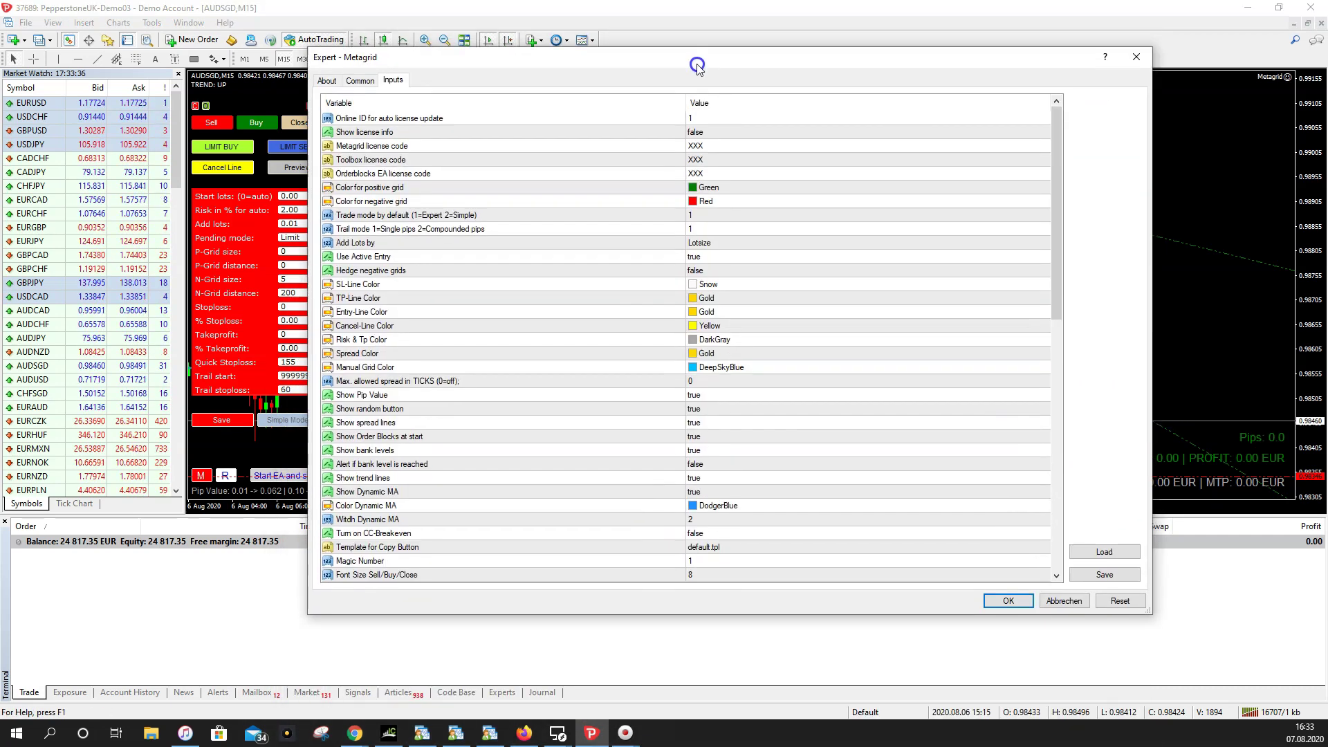
left_click(490, 219)
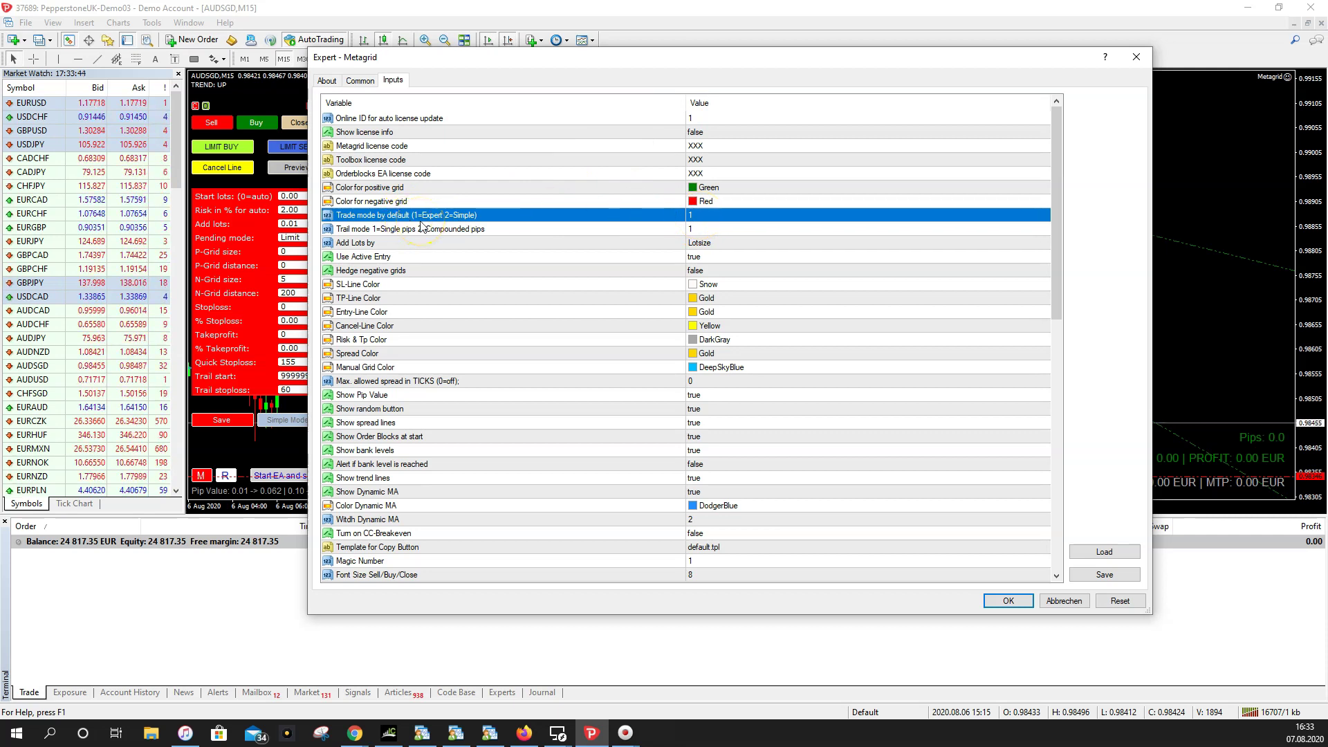
left_click(565, 244)
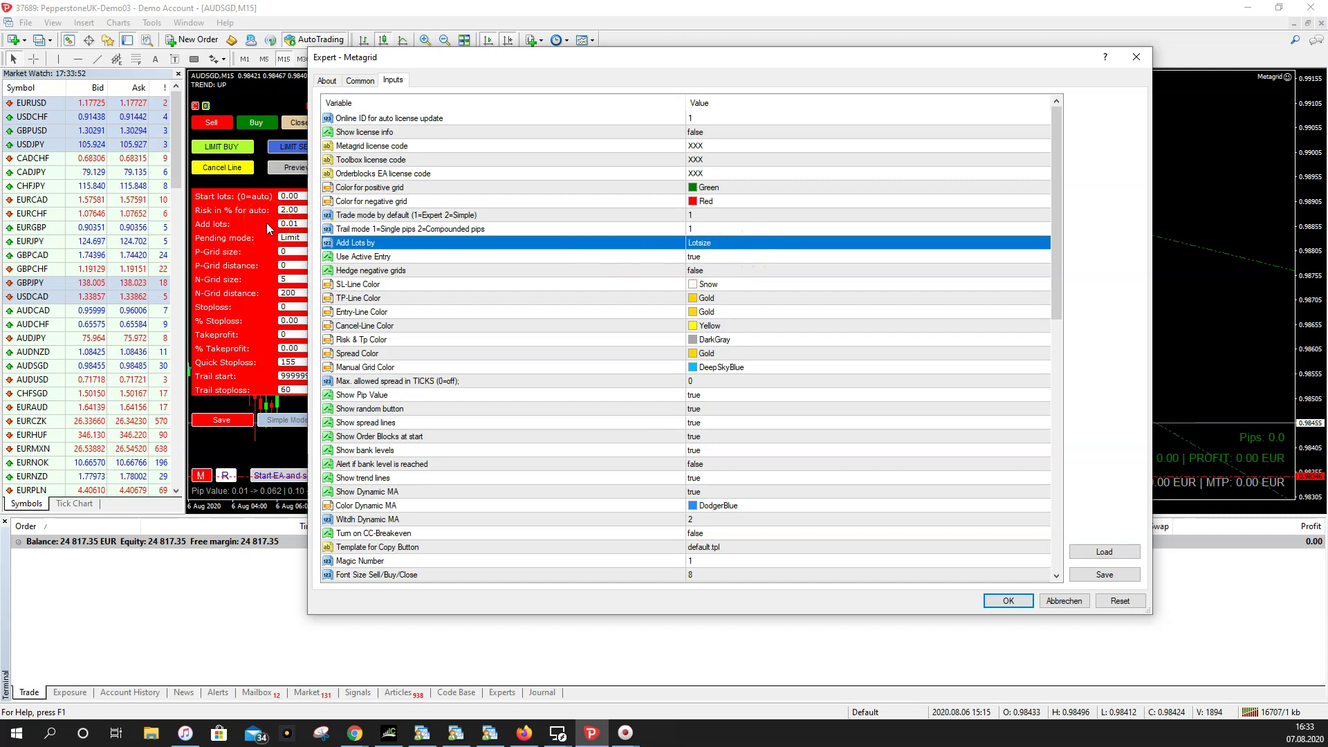
left_click(718, 245)
left_click(723, 244)
left_click(711, 265)
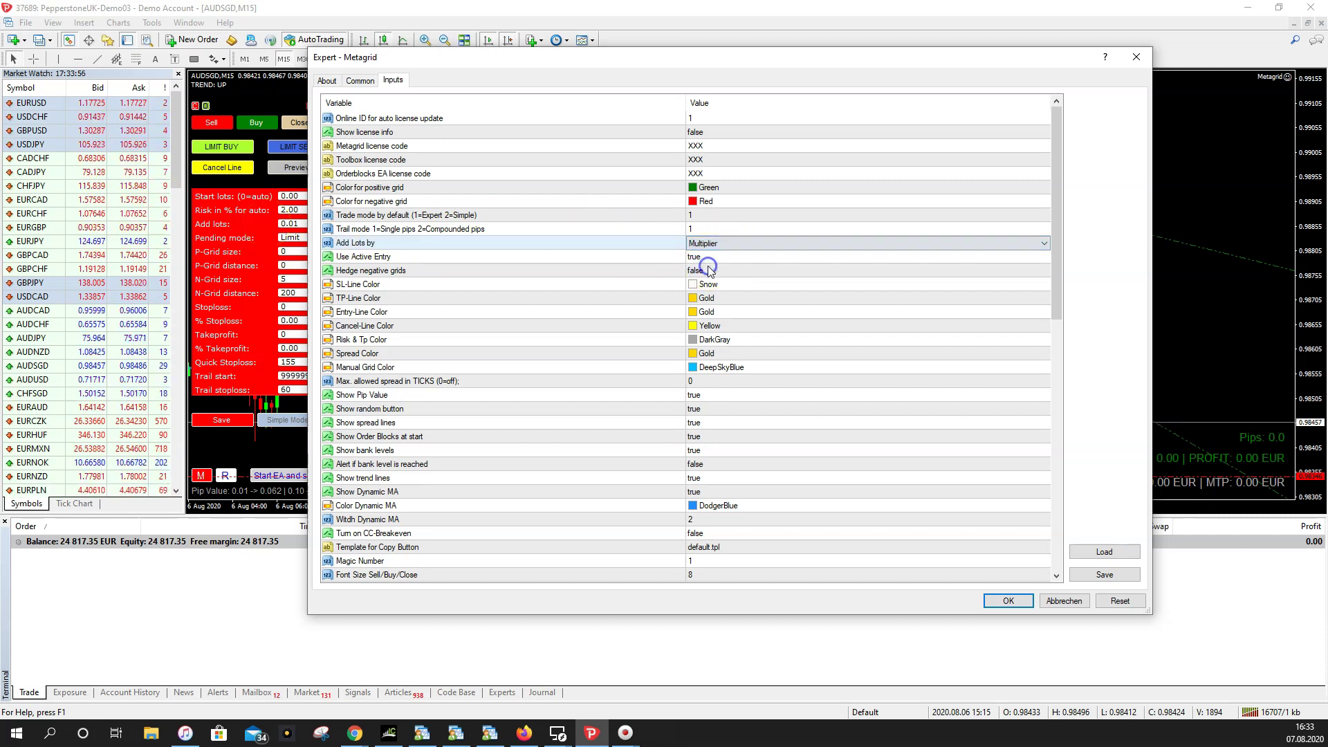
left_click(1006, 601)
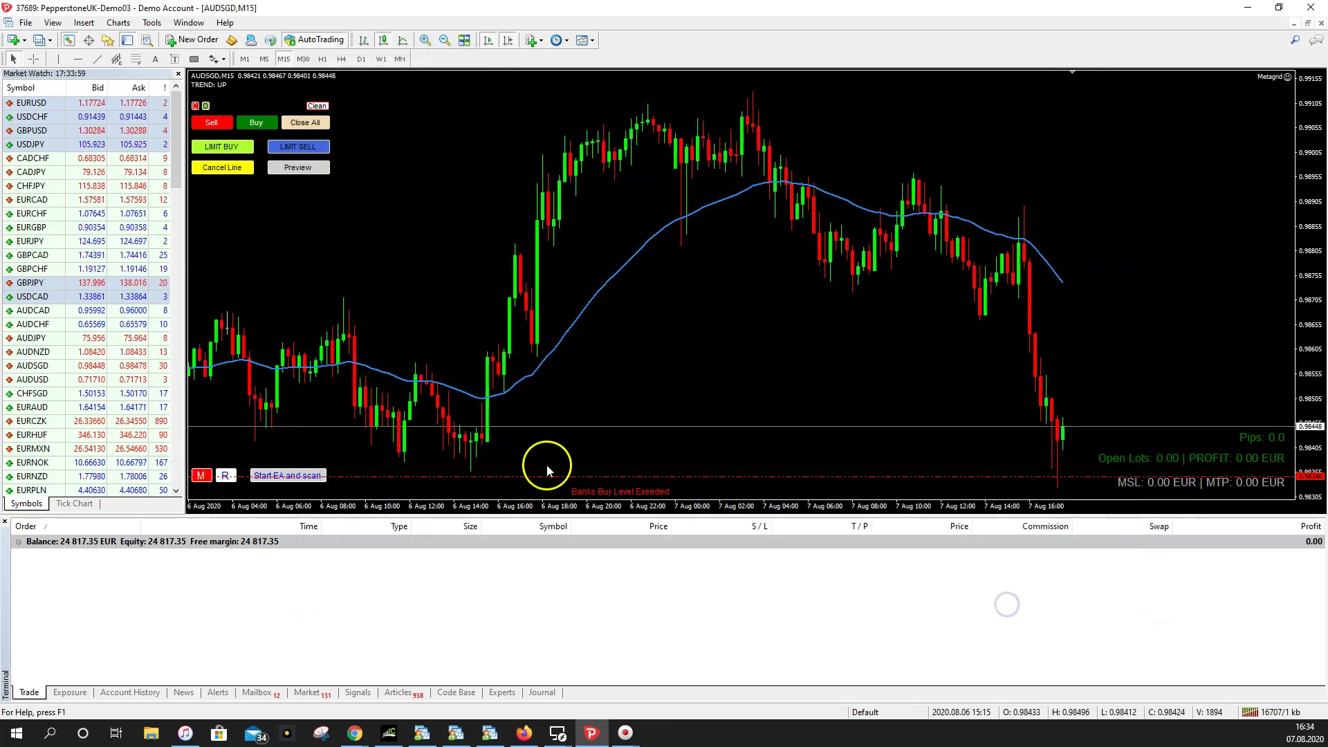
Step: Reopen the Metagrid settings and hide the order block zones on the chart
left_click(202, 476)
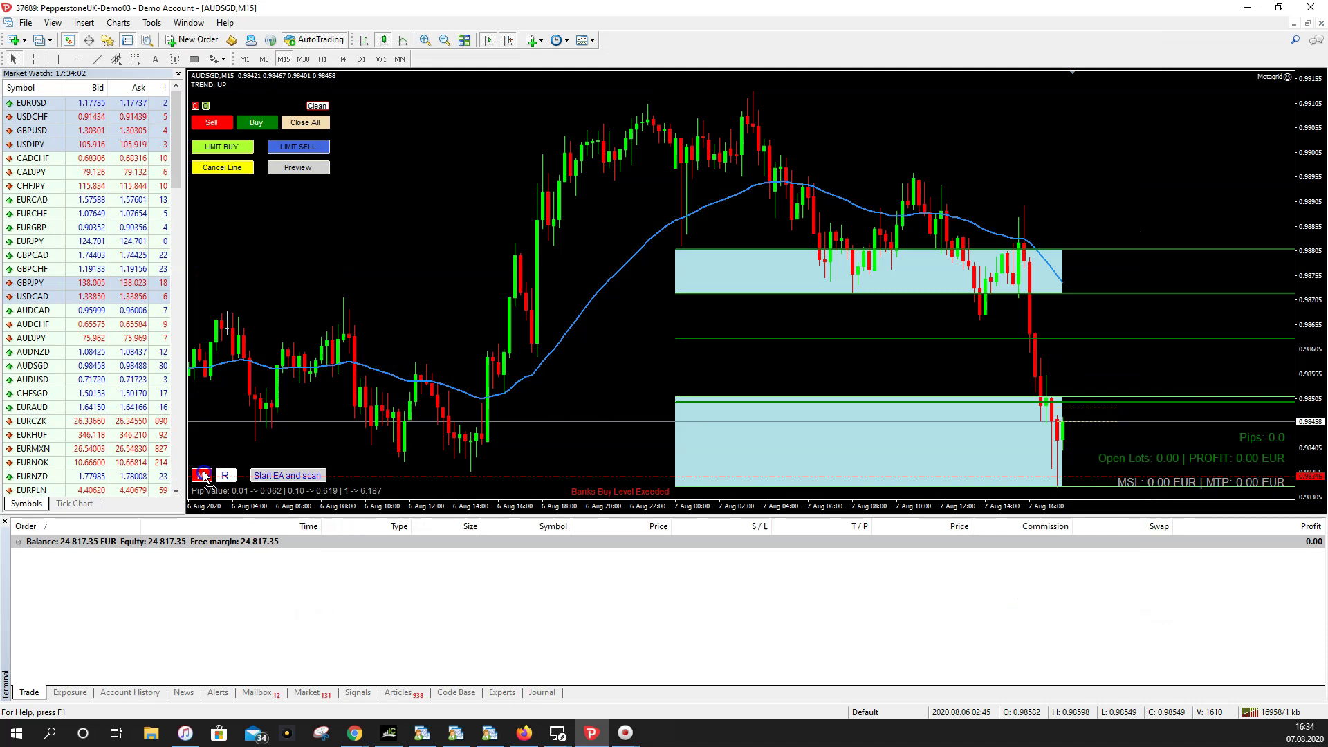
left_click(202, 476)
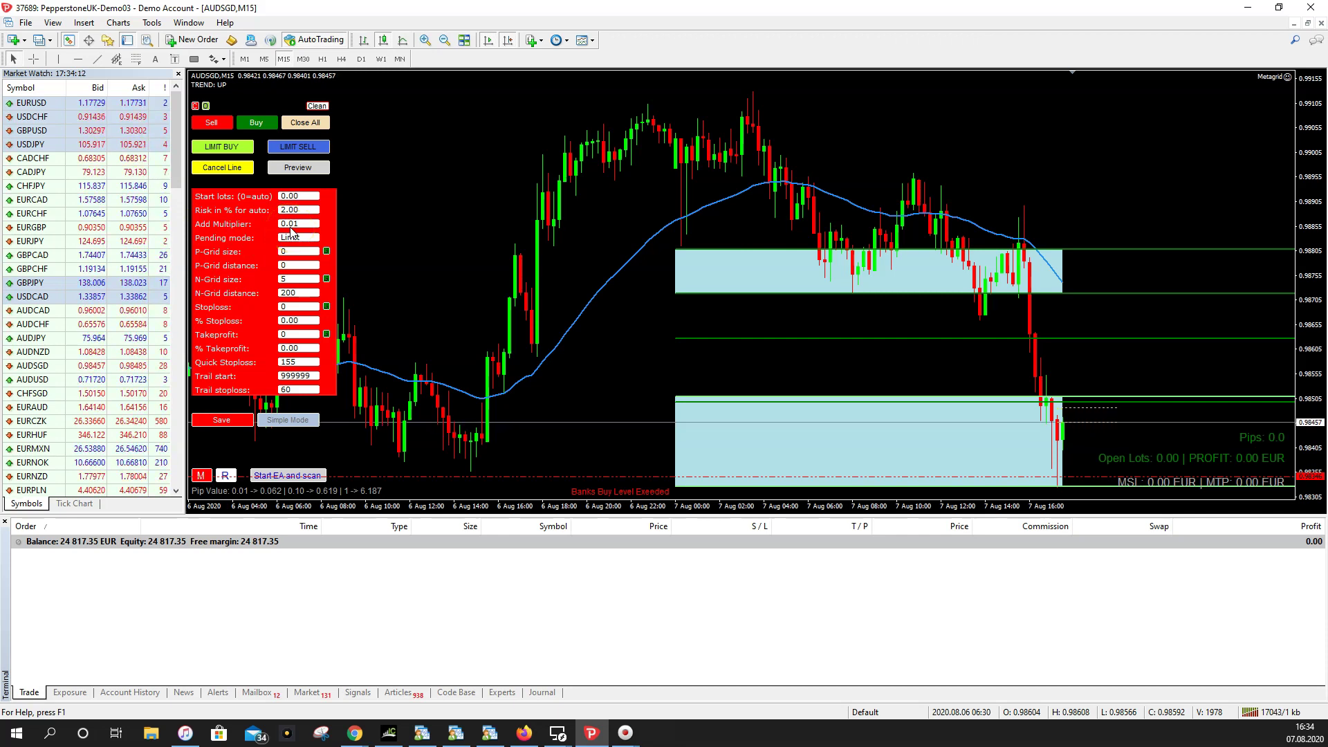
left_click(206, 105)
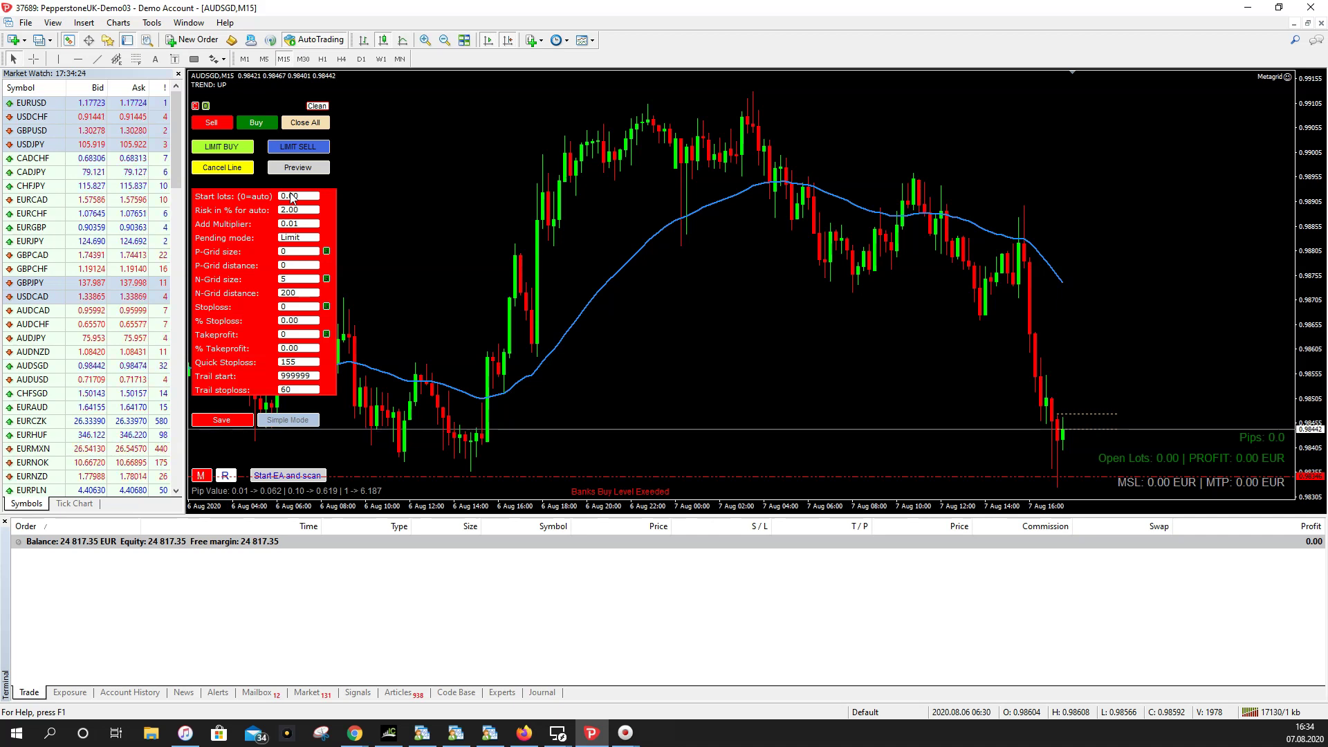
Step: Place a pending limit sell entry line at 0.9865 with a stop-loss line at about 0.99153
left_click(284, 150)
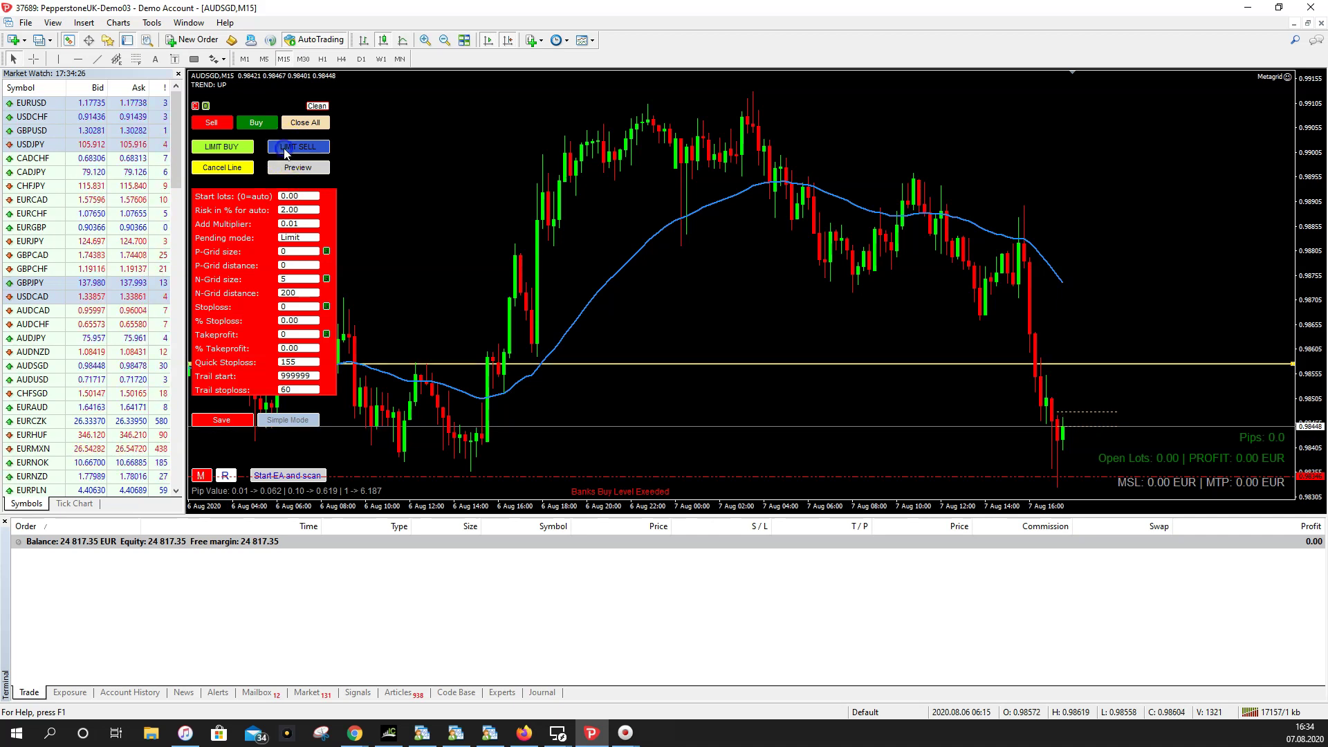
left_click(976, 365)
left_click_drag(976, 365, 980, 328)
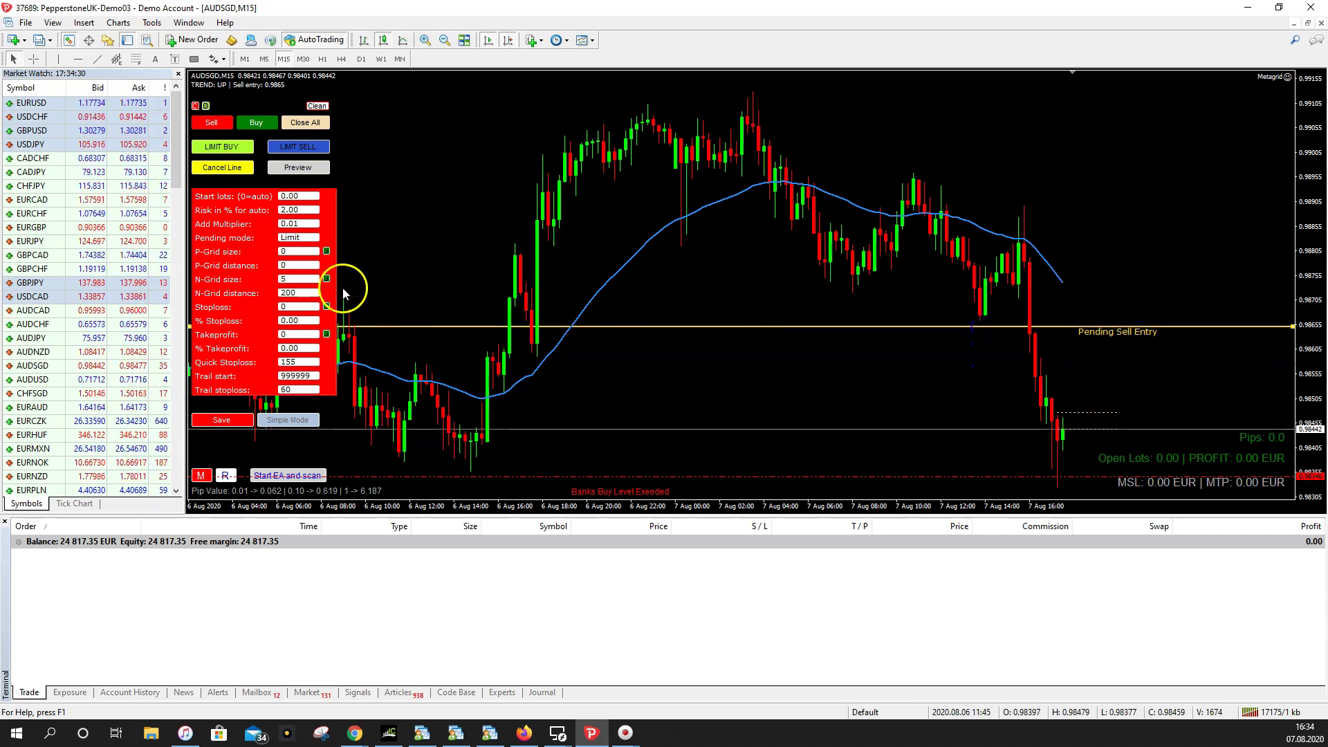
left_click(326, 306)
left_click_drag(818, 274, 817, 78)
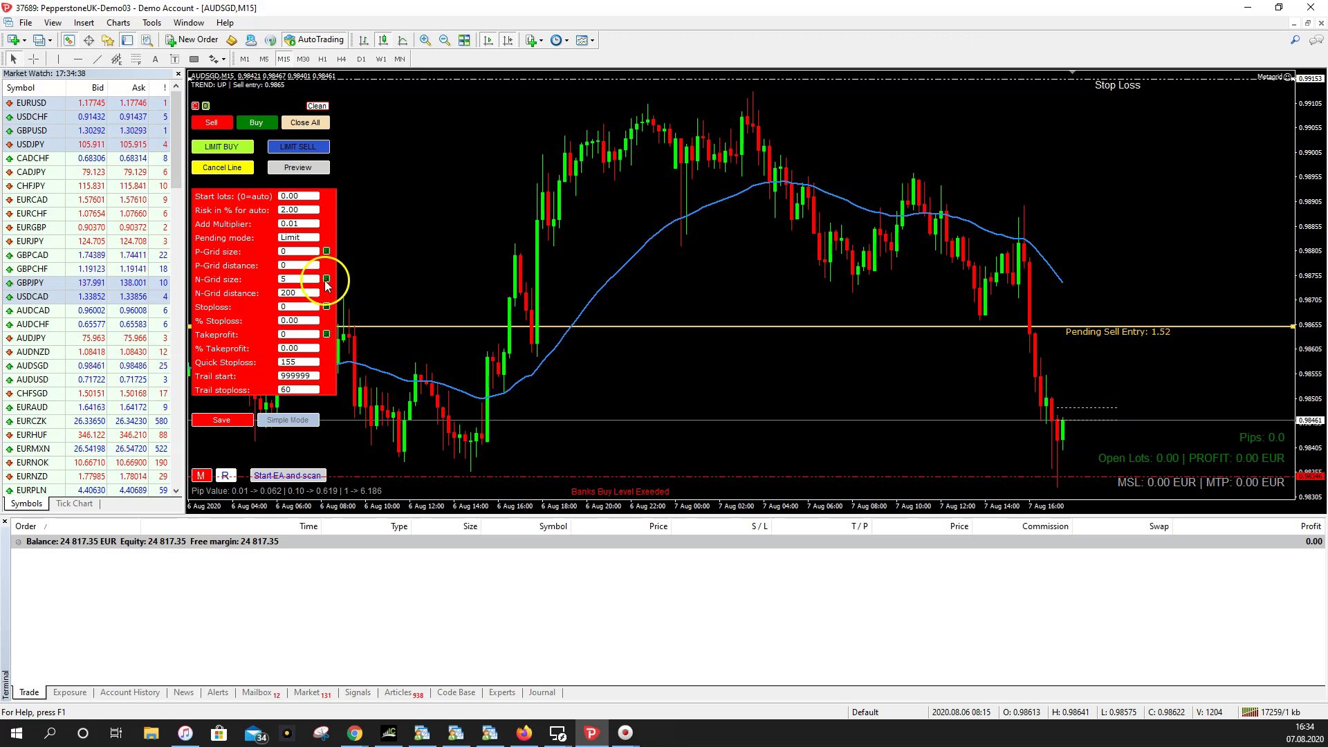
Step: Add a manual negative grid line between the sell entry and the stop loss, at about 0.9880
left_click(205, 280)
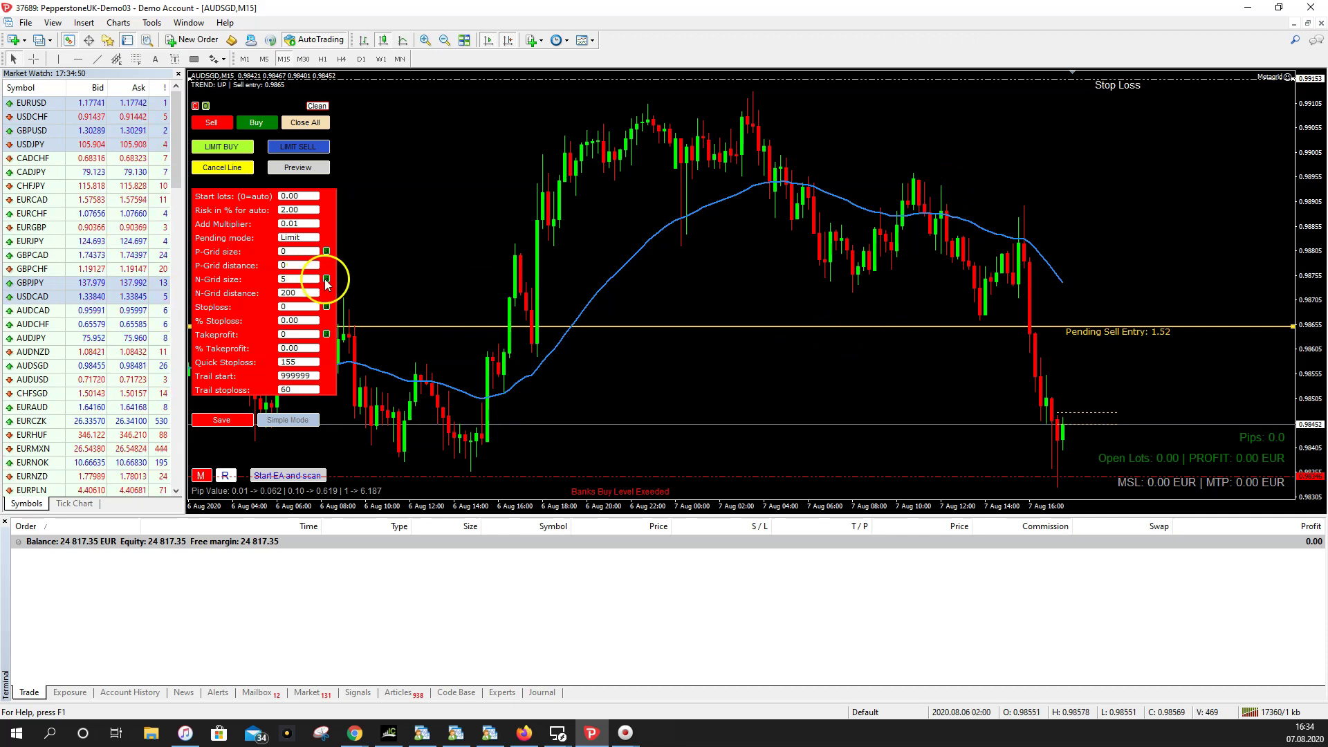
mouse_move(788, 260)
left_mouse_down()
mouse_move(789, 280)
mouse_move(794, 260)
left_mouse_up()
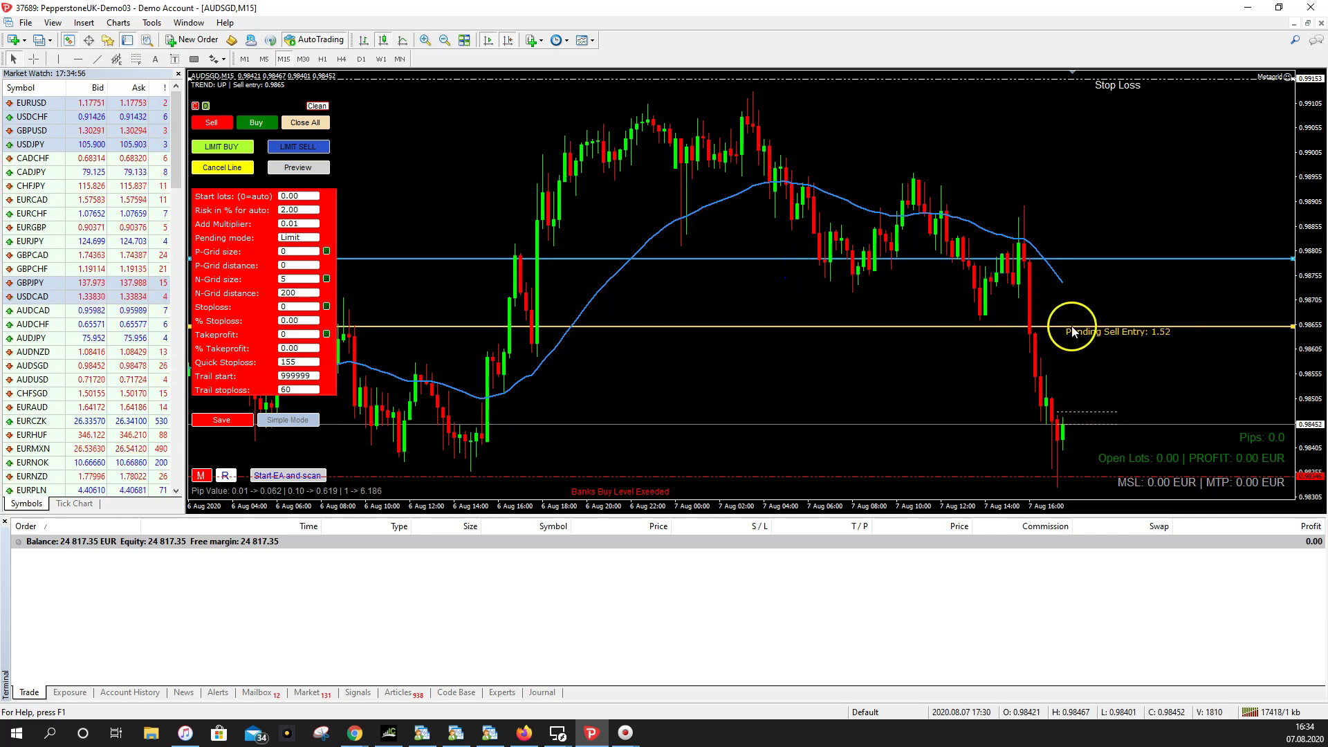
left_click_drag(795, 260, 790, 256)
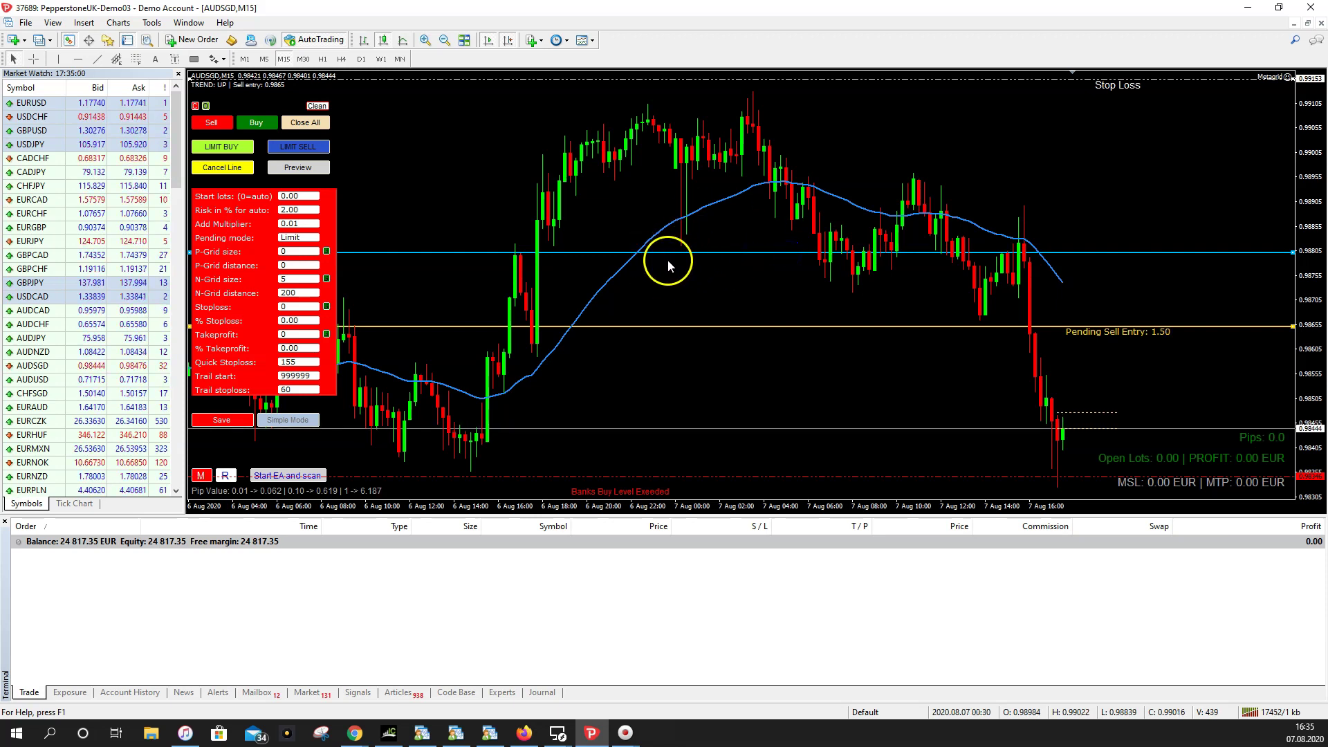
Step: Add two more manual negative grid lines between the first grid line and the stop loss, at about 0.98955 and 0.9909
left_click(328, 280)
left_click_drag(721, 259, 738, 177)
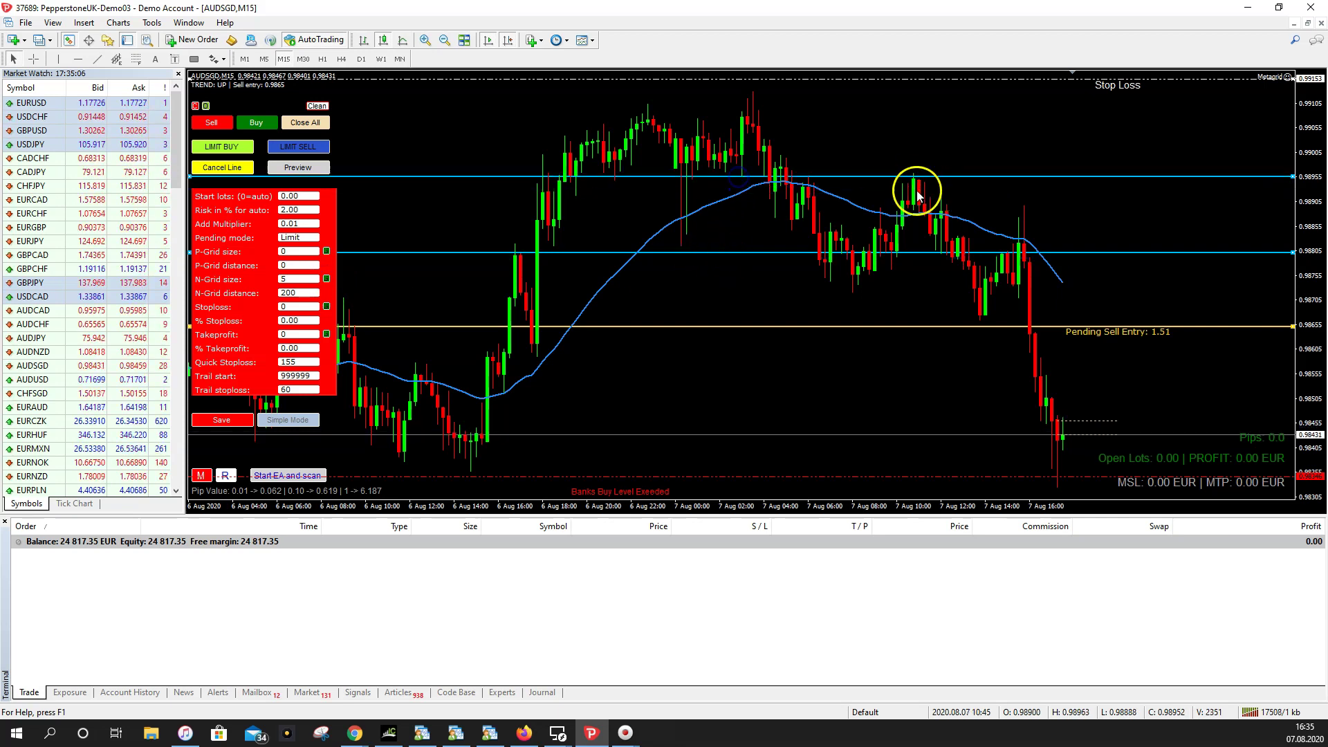
left_click(329, 280)
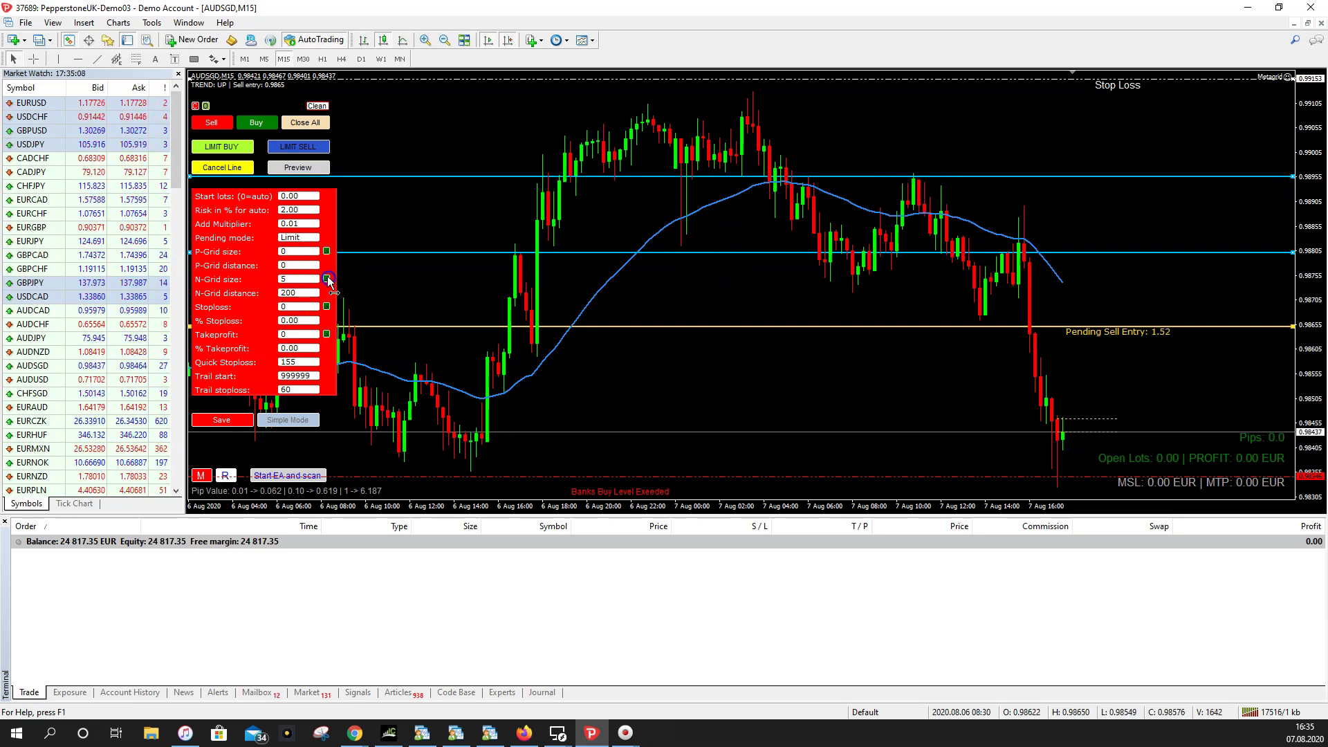
left_click_drag(821, 255, 815, 112)
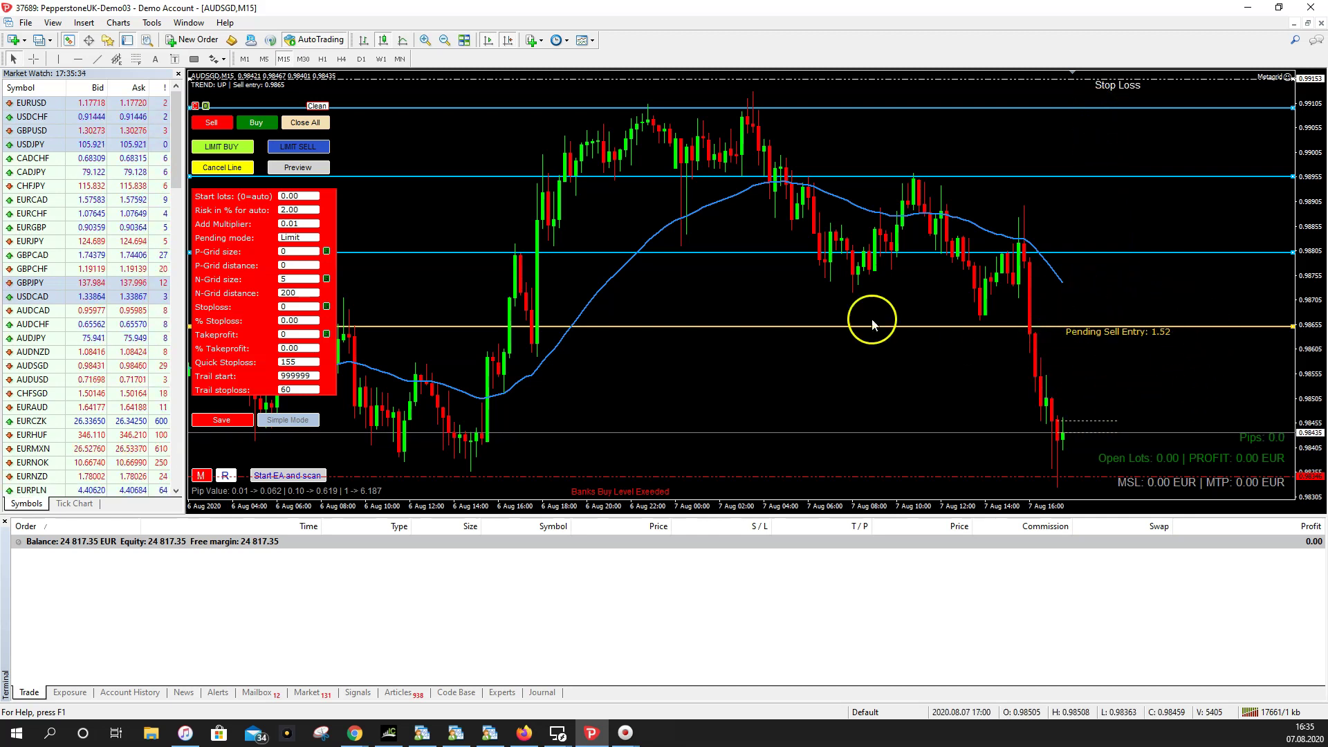
Step: Set the Add Multiplier to 1 for the grid entries
left_click(308, 226)
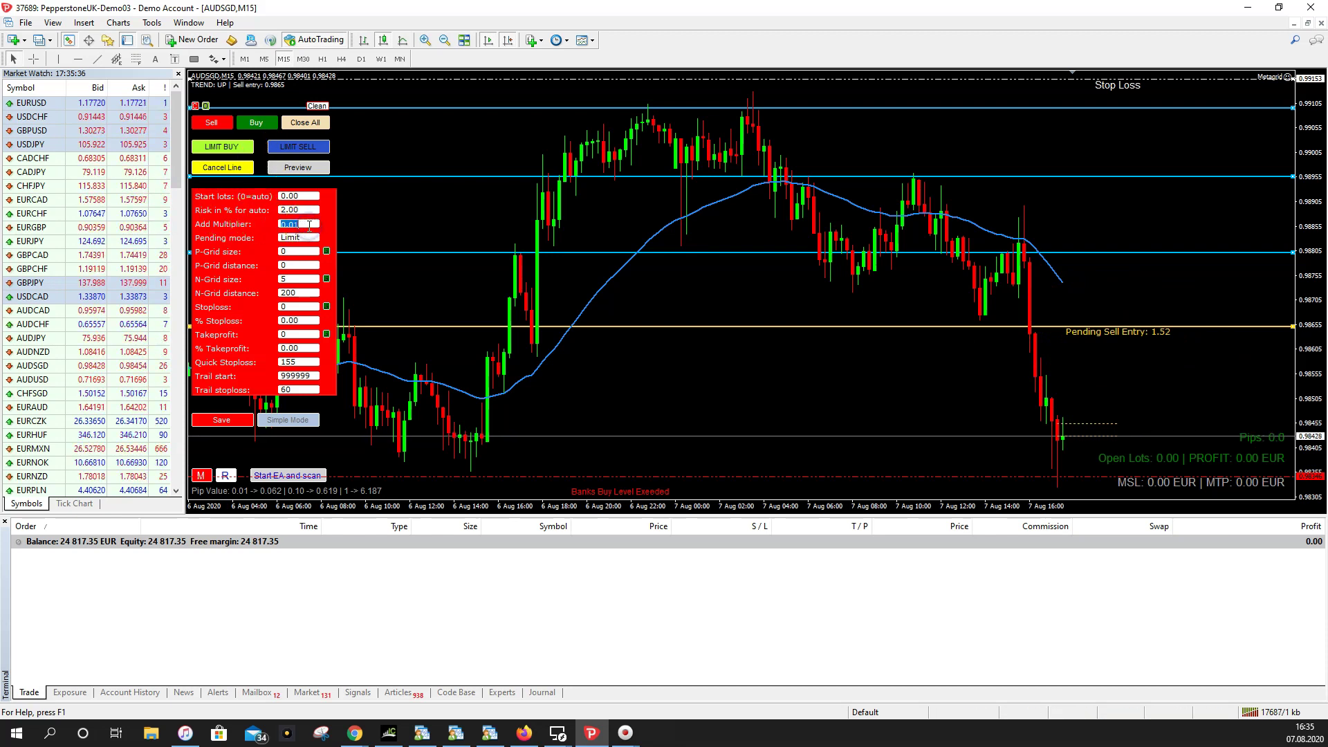
type("1")
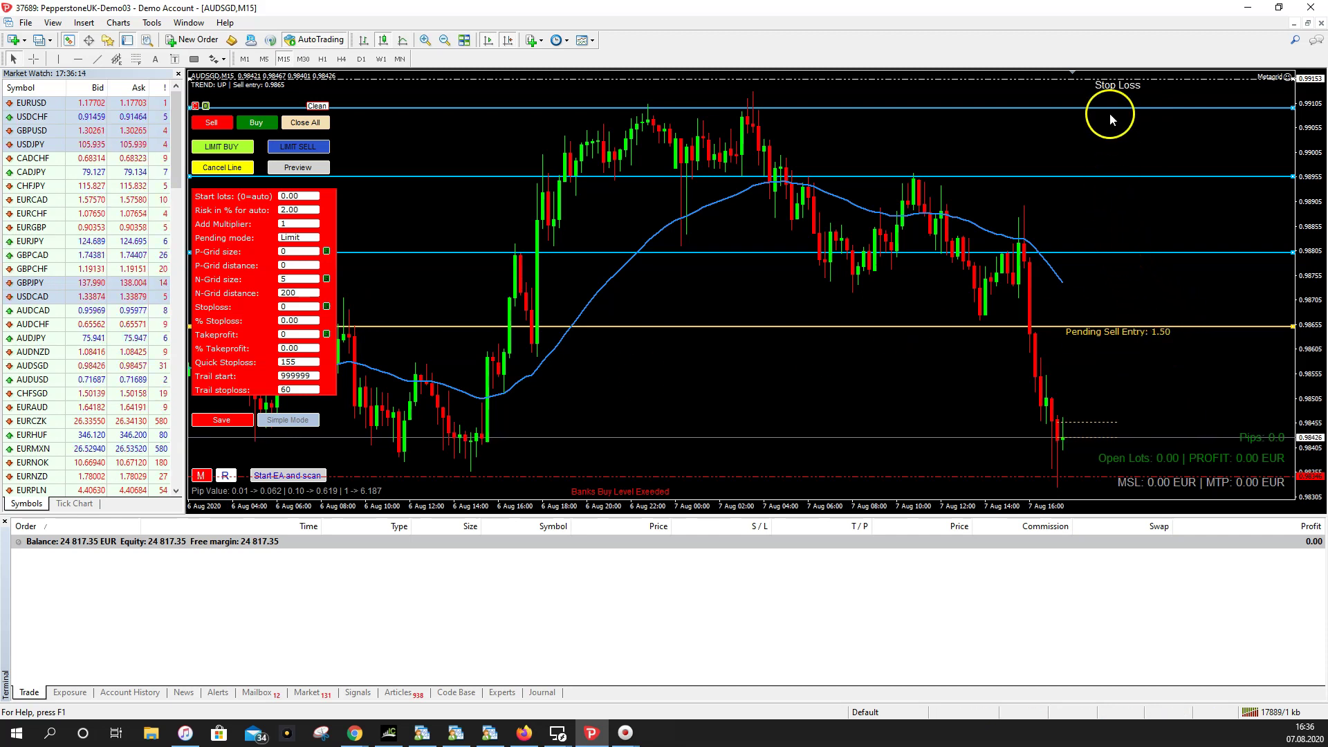
Step: Set the Add Multiplier to 1.5 for the grid entries
left_click(296, 224)
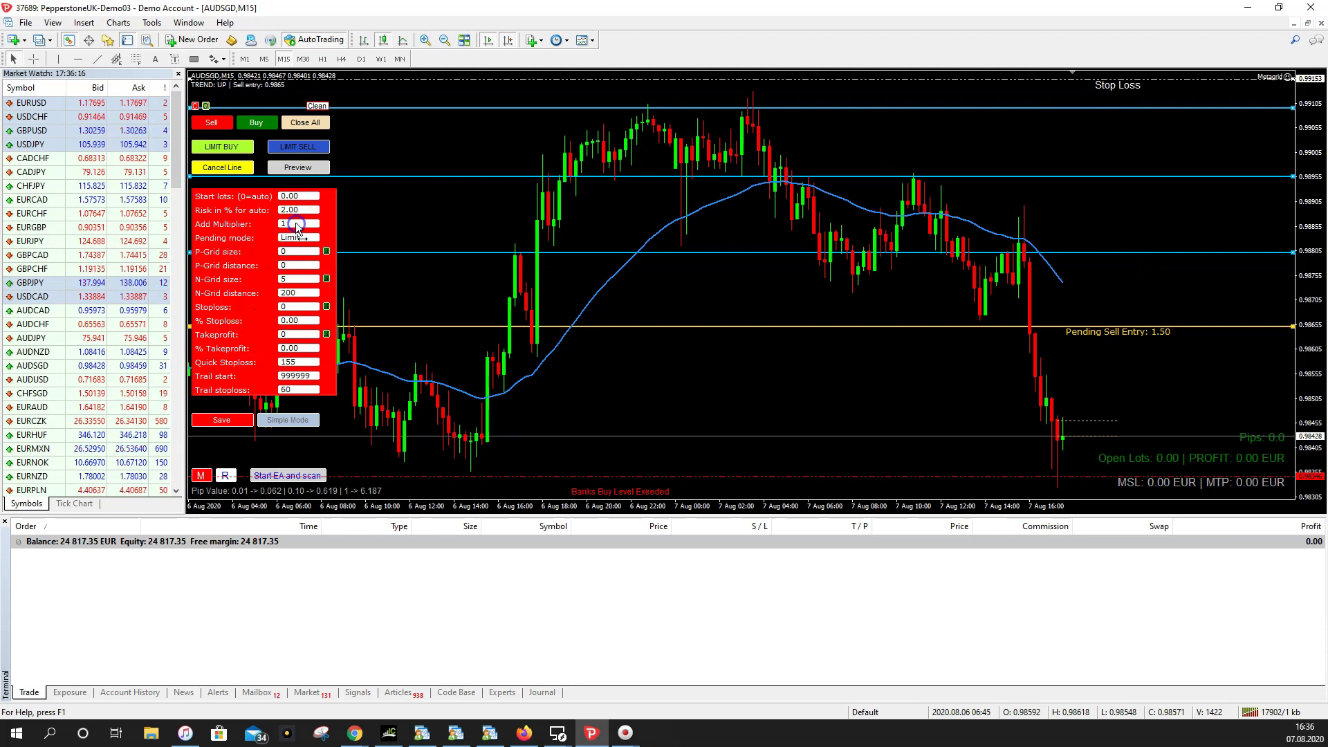
double_click(296, 224)
type("1")
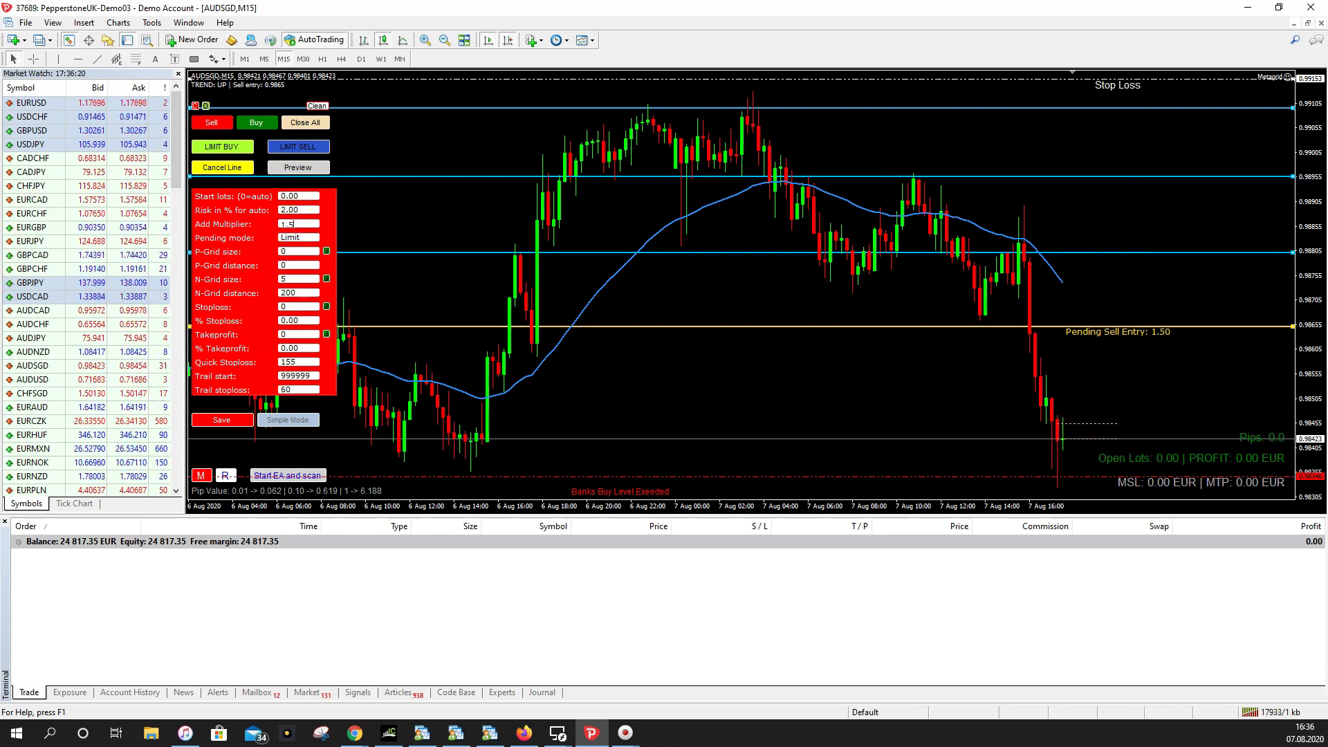
left_click(401, 260)
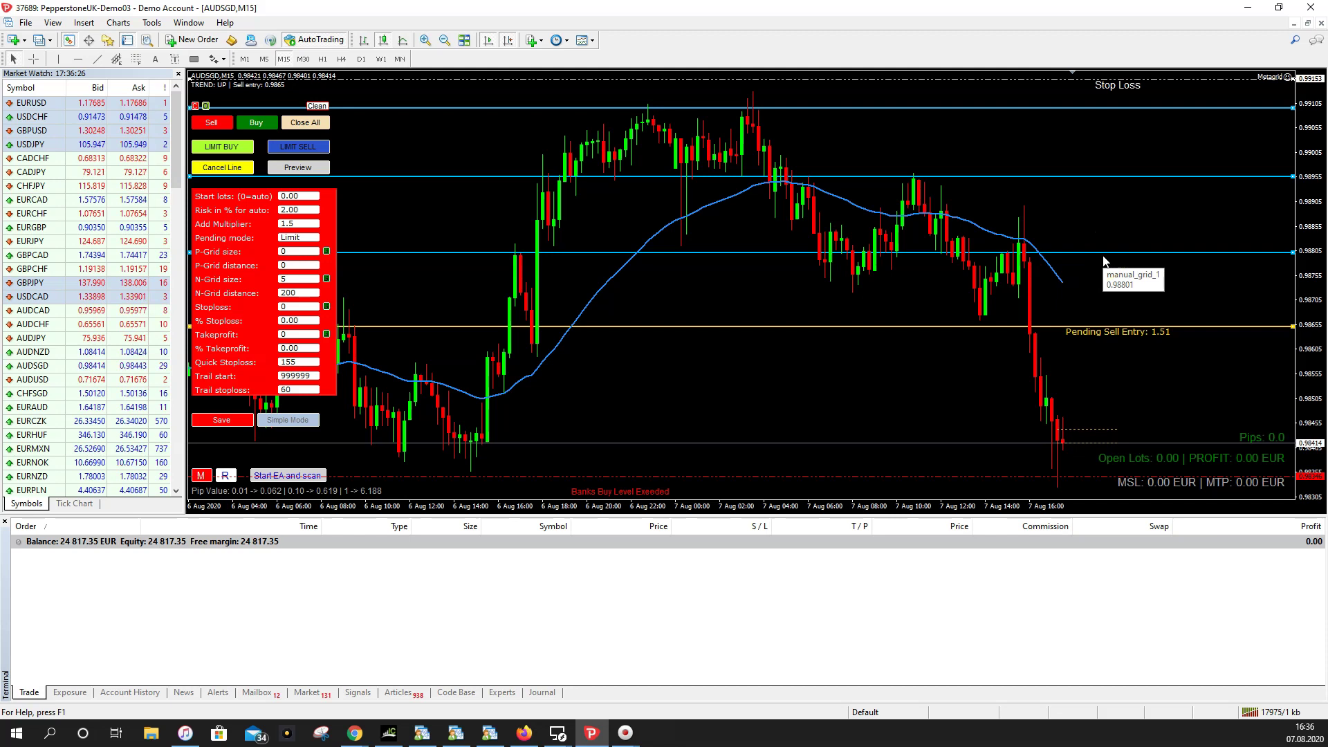
left_click(1233, 334)
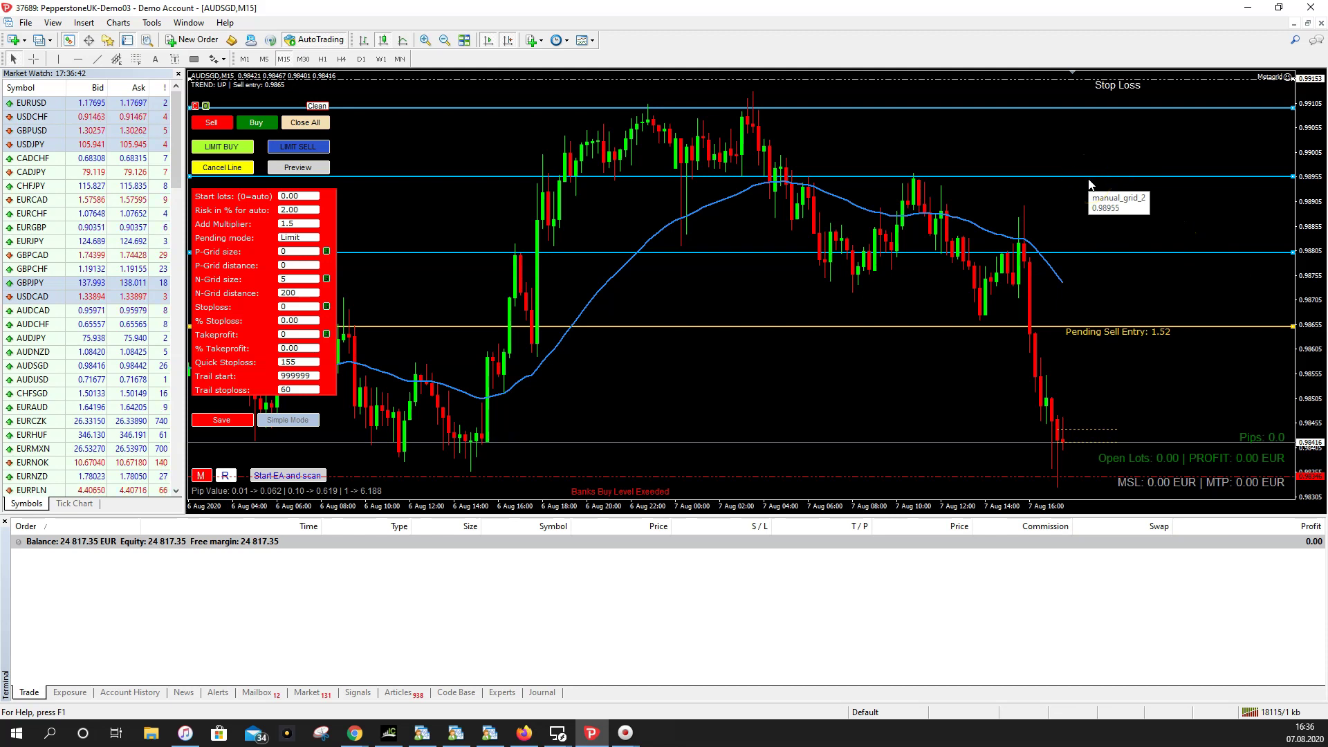
left_click(1165, 199)
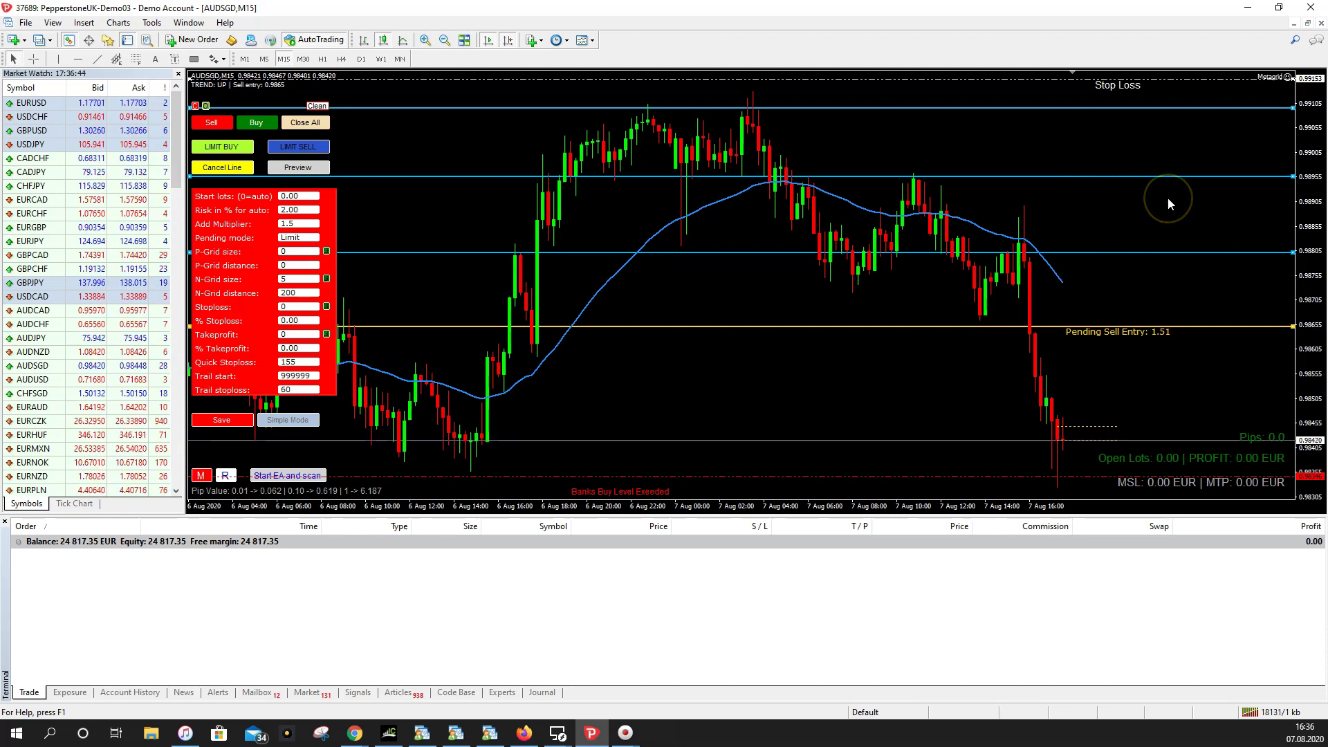
left_click(289, 224)
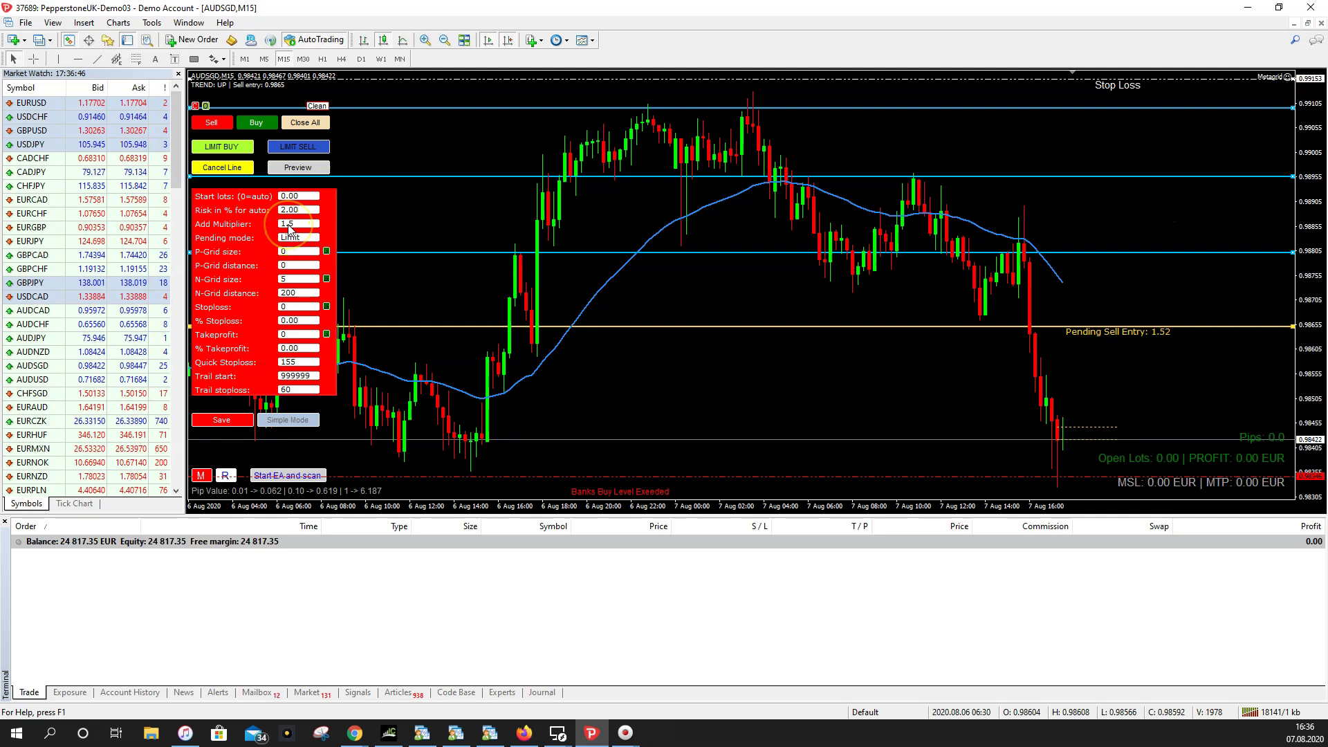
left_click(1096, 246)
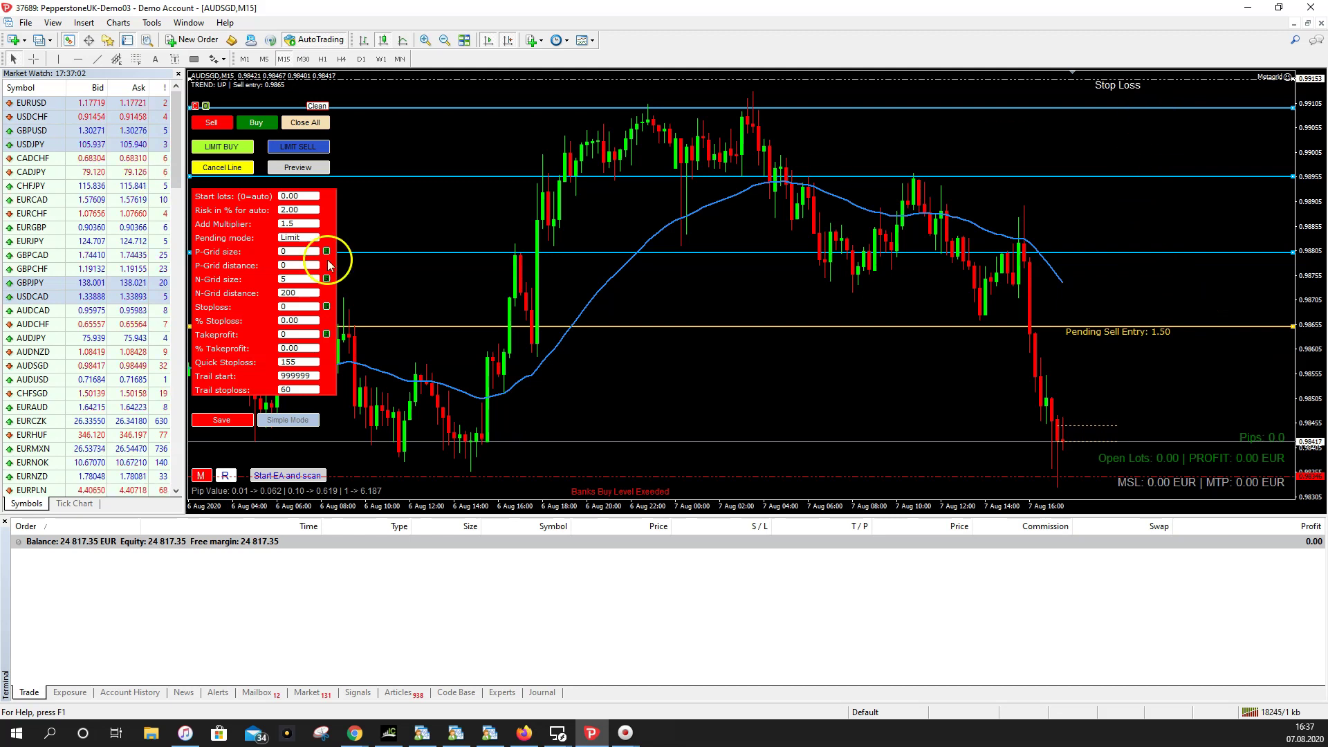
Step: Set the Add Multiplier to 0.9 so each added grid trade uses a smaller lot
double_click(303, 222)
type("0.9")
left_click(876, 391)
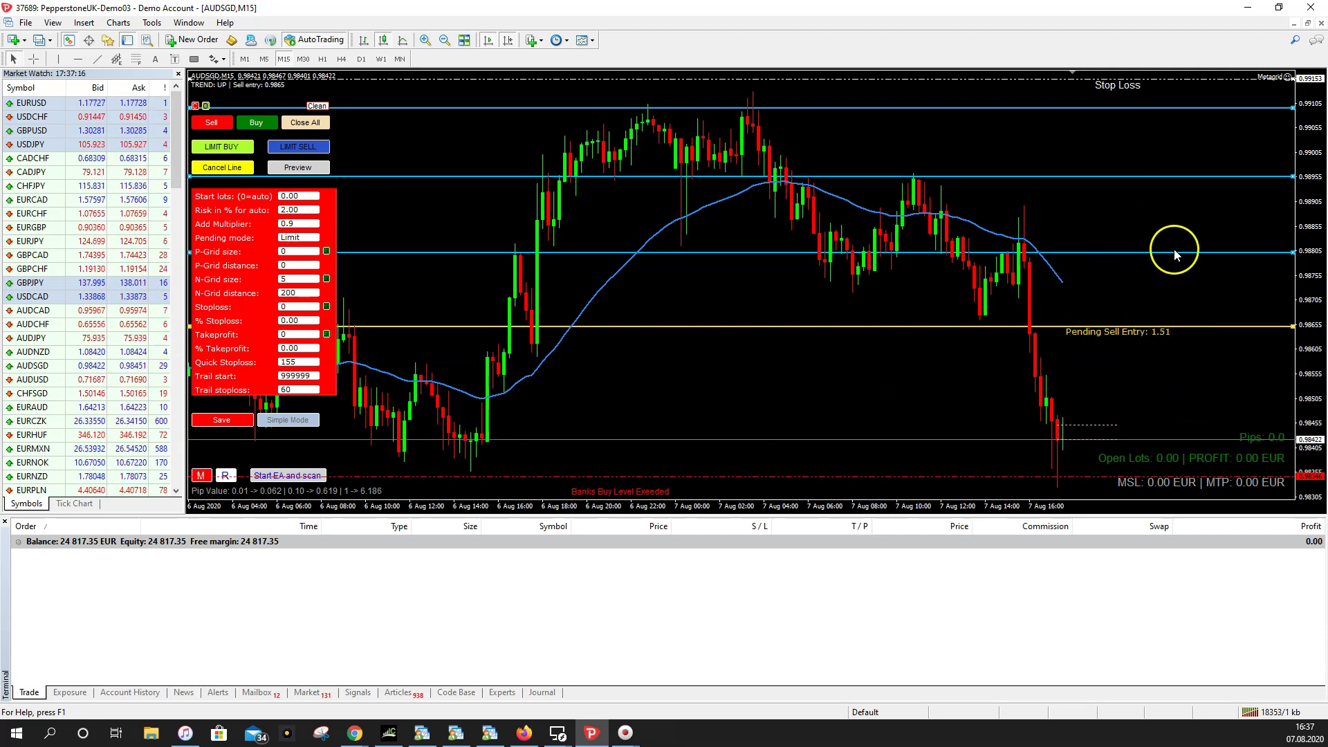
left_click(1151, 329)
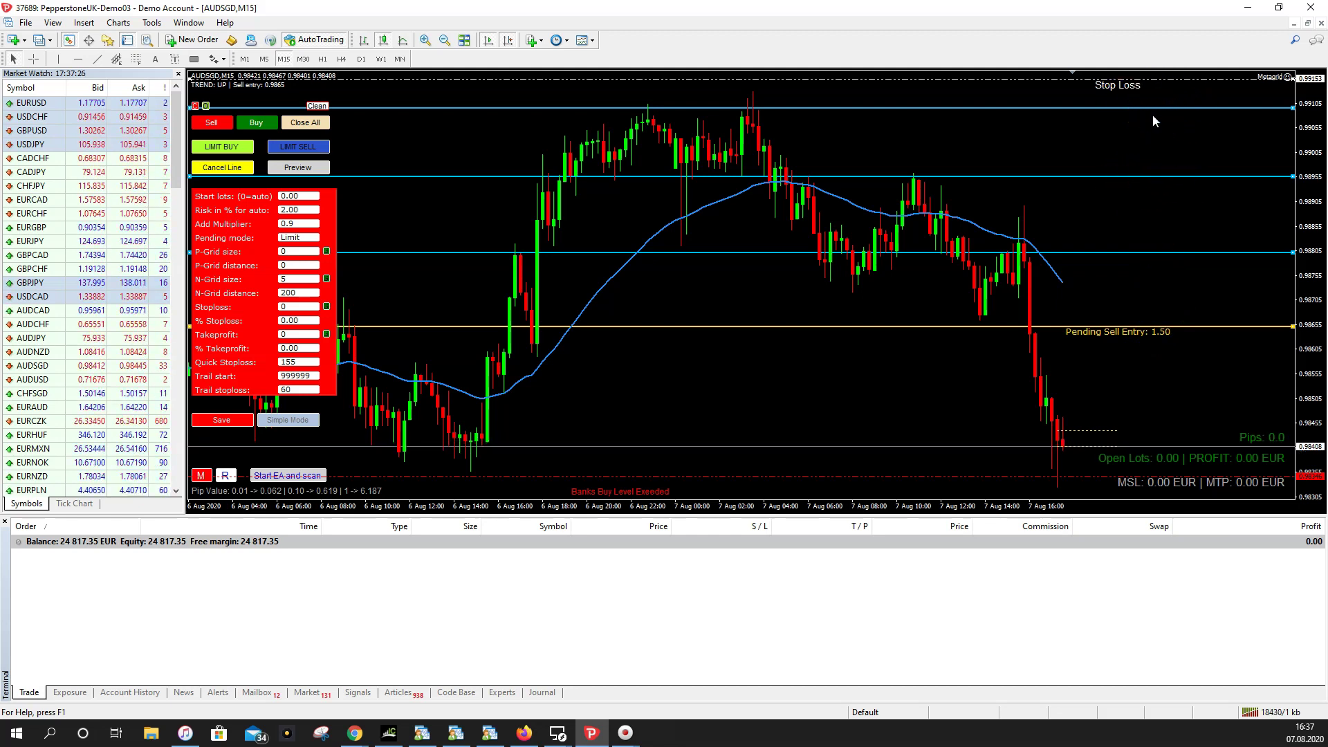
left_click(1148, 252)
left_click(1091, 332)
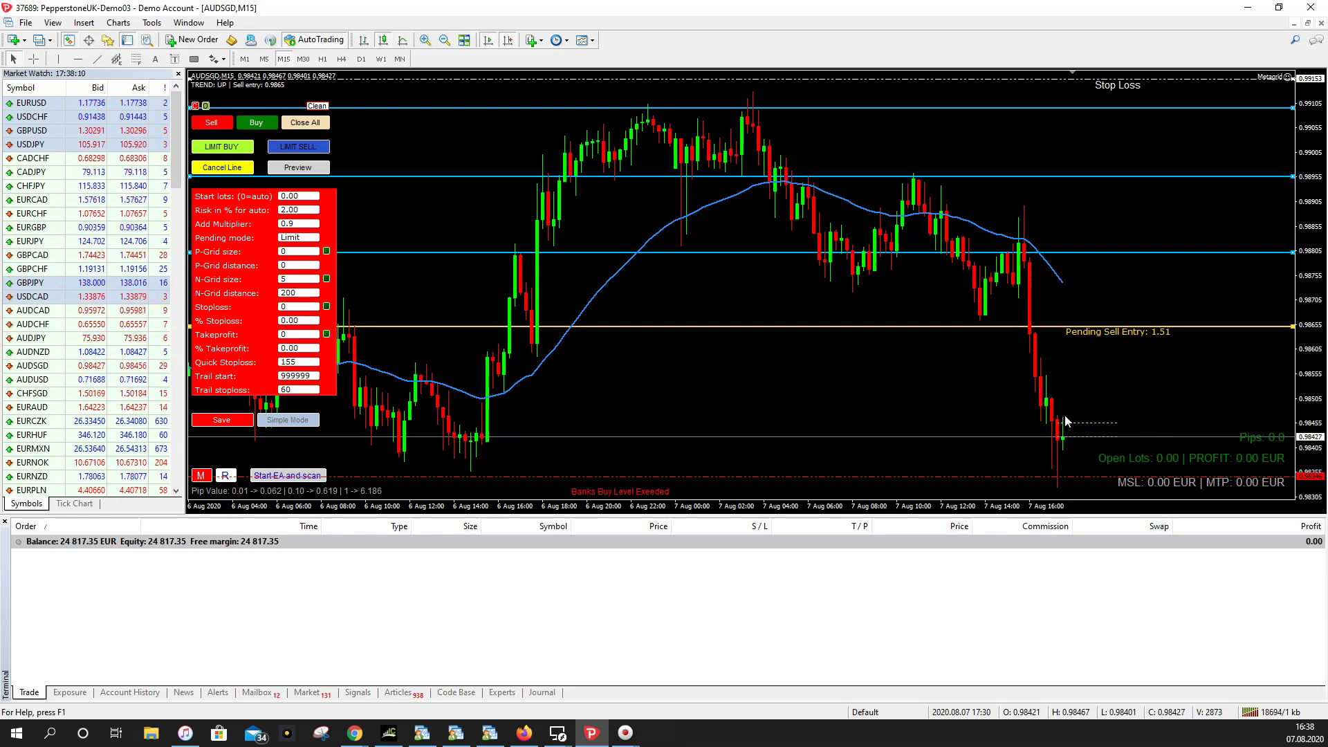
left_click(821, 298)
left_click(412, 381)
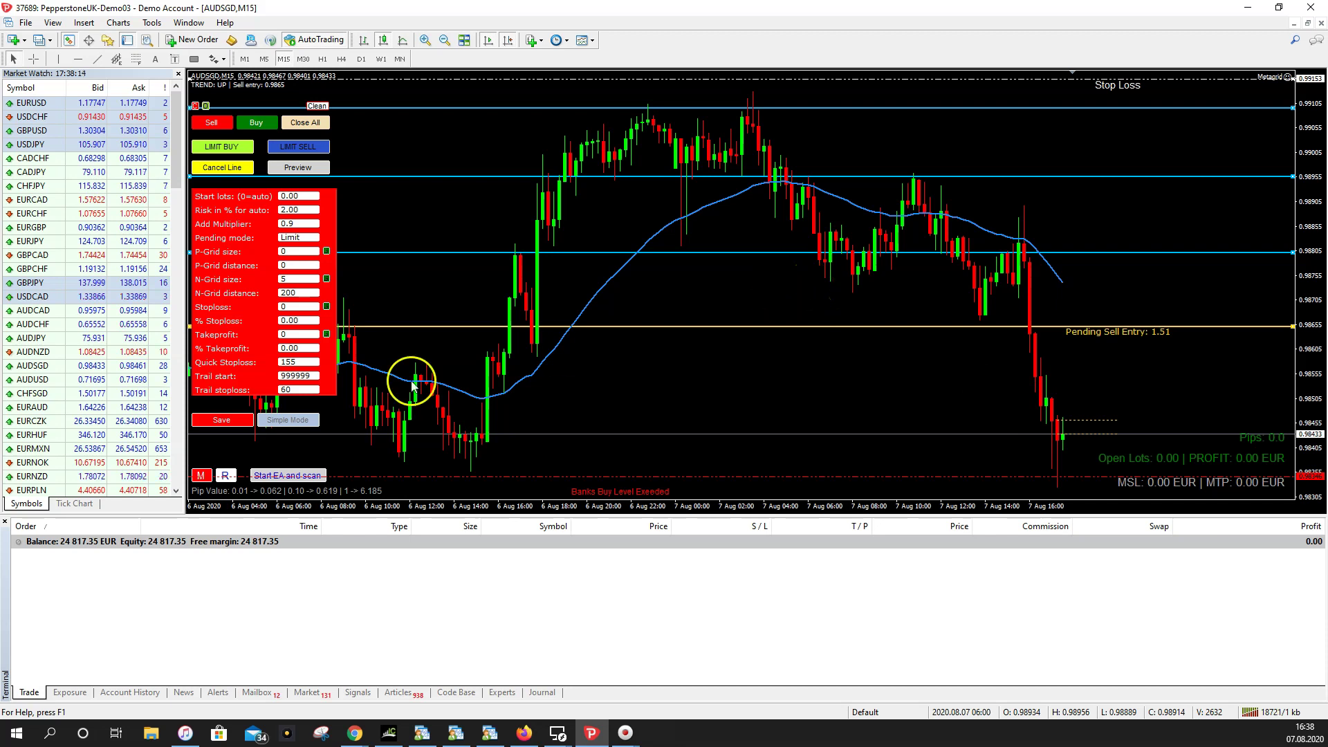
left_click(433, 387)
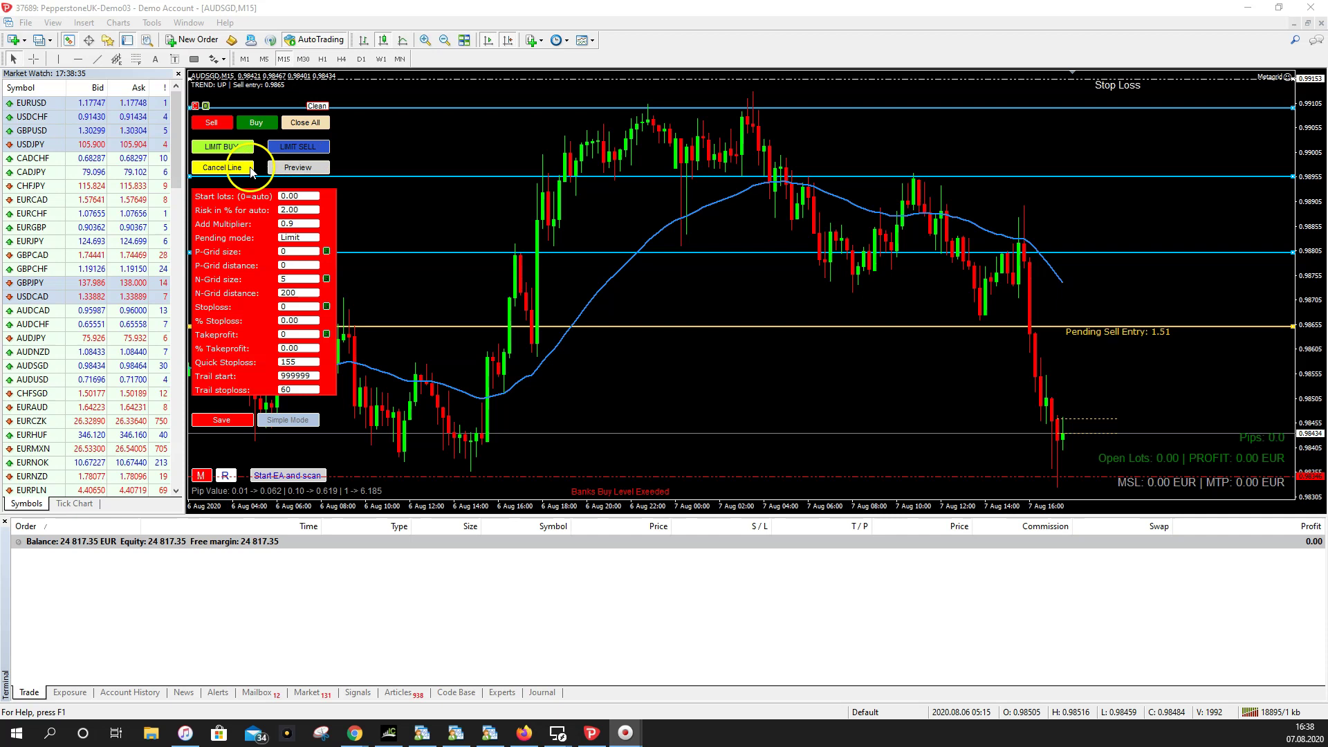
left_click(285, 361)
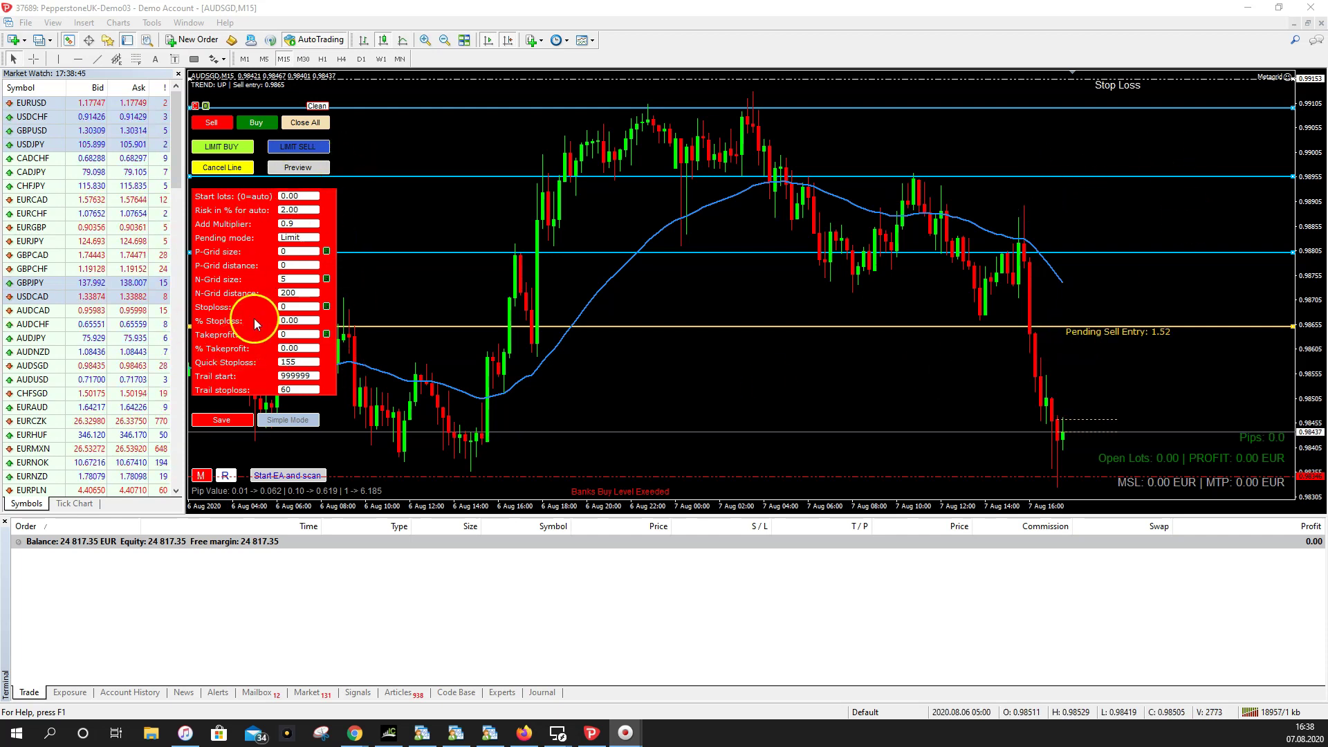
Step: Set the Add Multiplier to 1, save the Metagrid settings and dismiss the alert
left_click(296, 225)
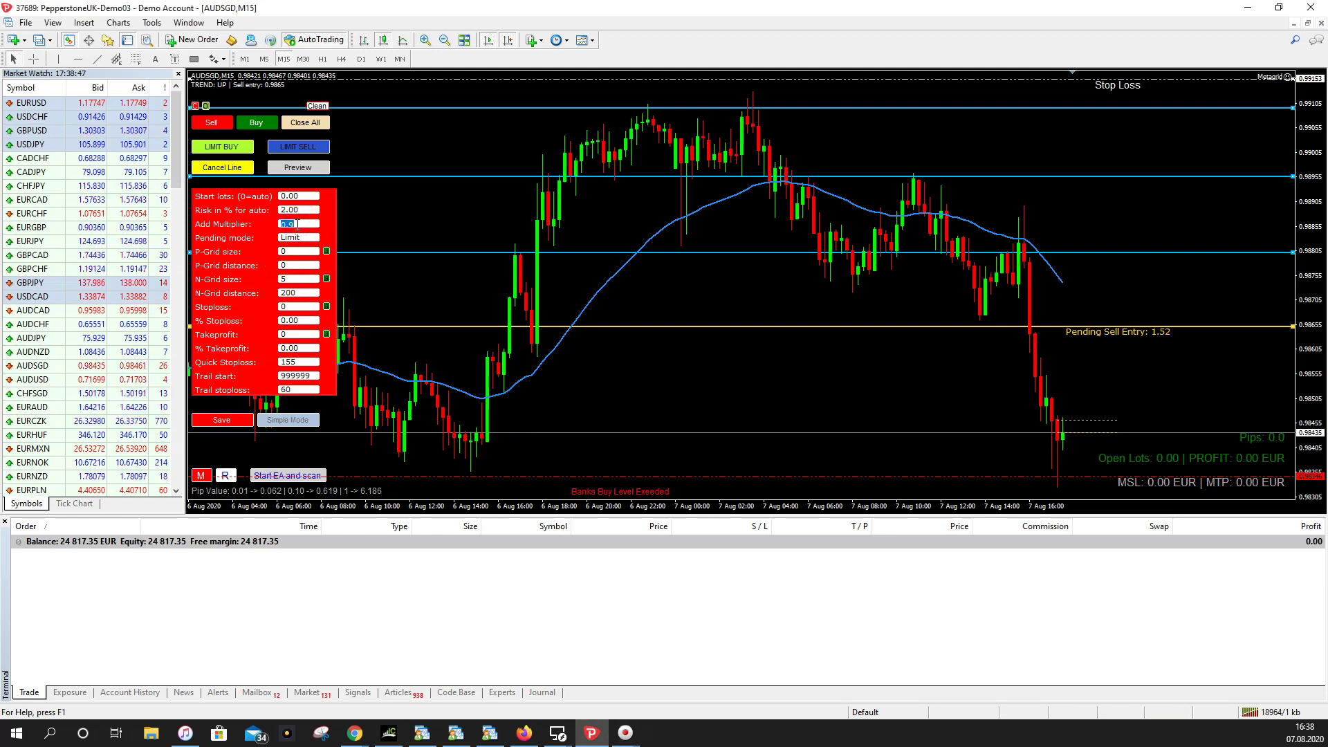
type("1")
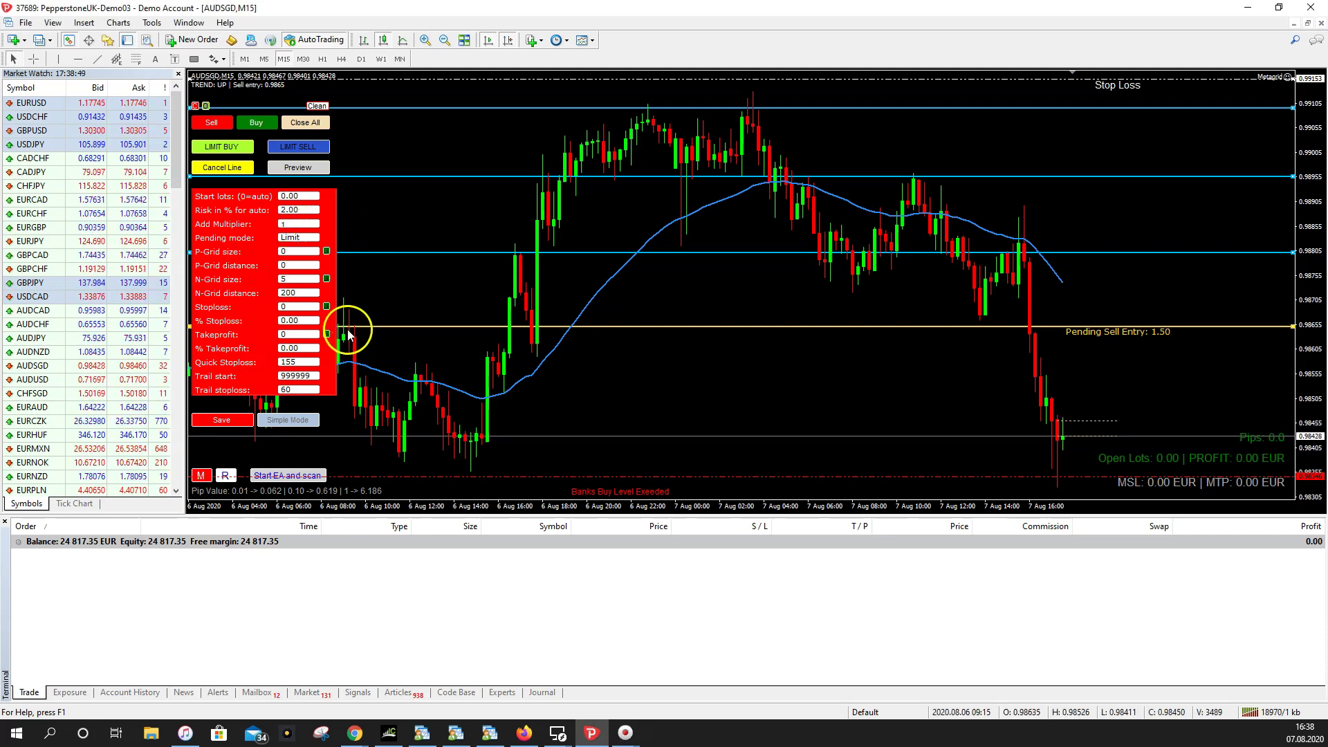
left_click(222, 424)
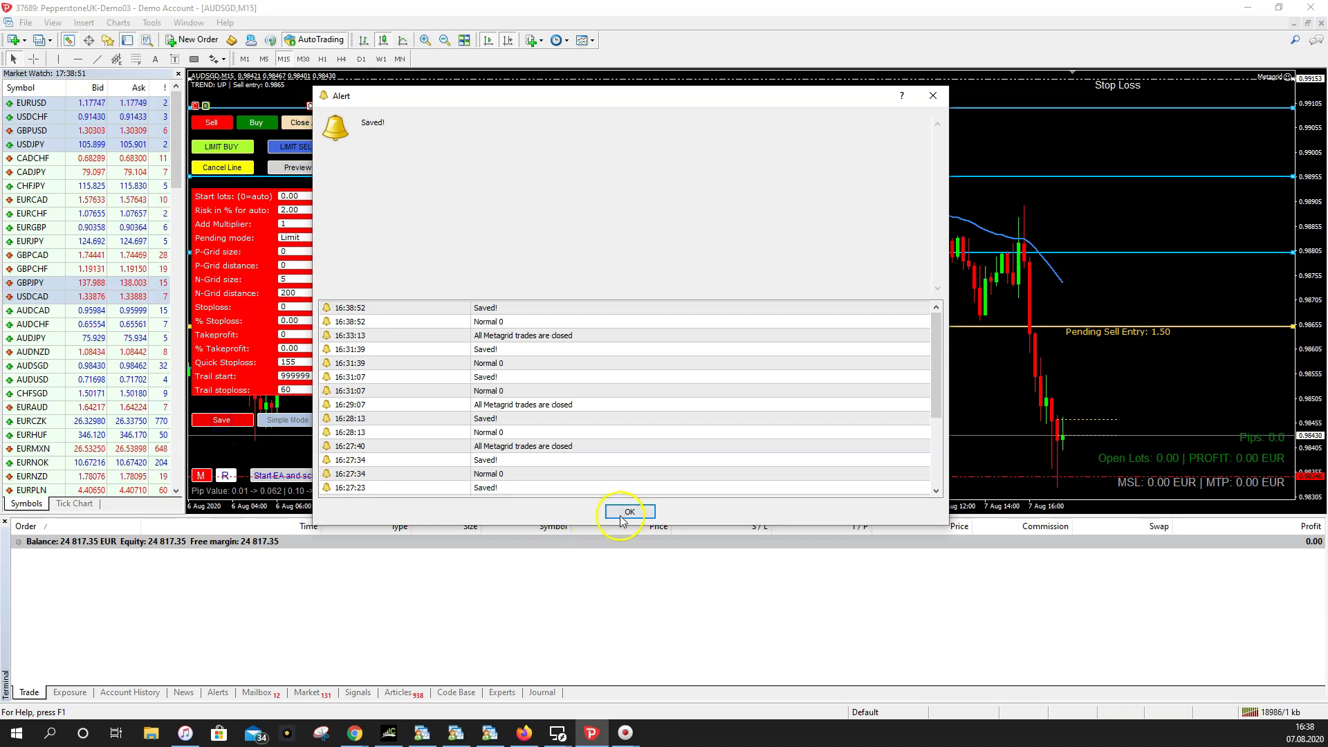
left_click(627, 511)
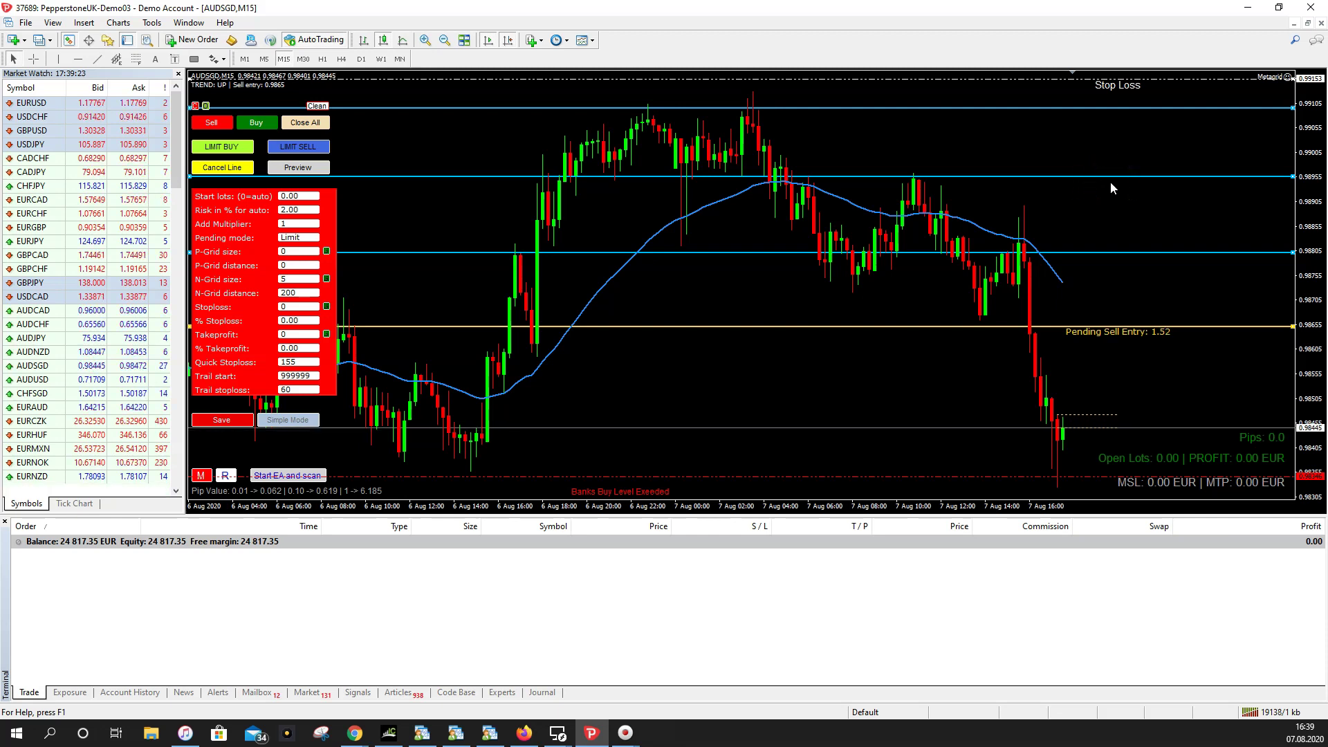
Step: Set the Add Multiplier to 1.5, save the Metagrid settings and dismiss the alert
left_click(294, 224)
key("BackSpace")
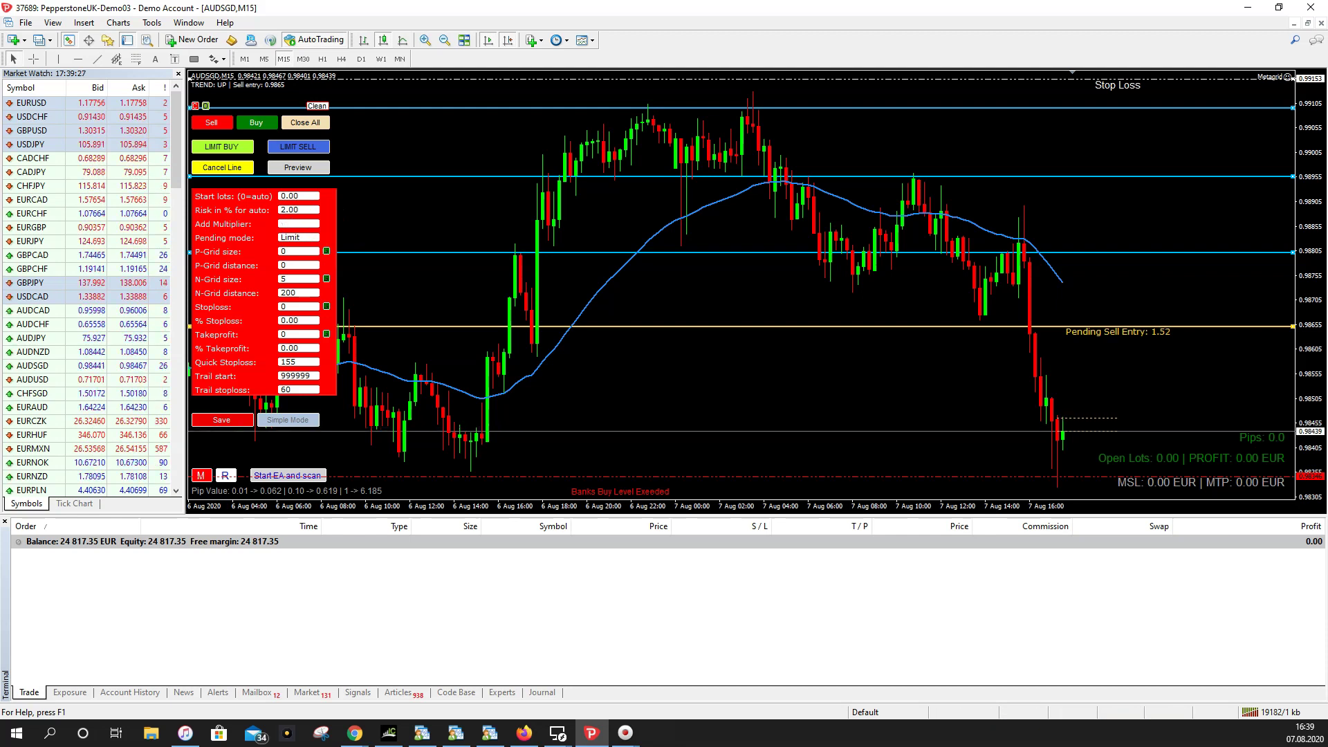
left_click(220, 420)
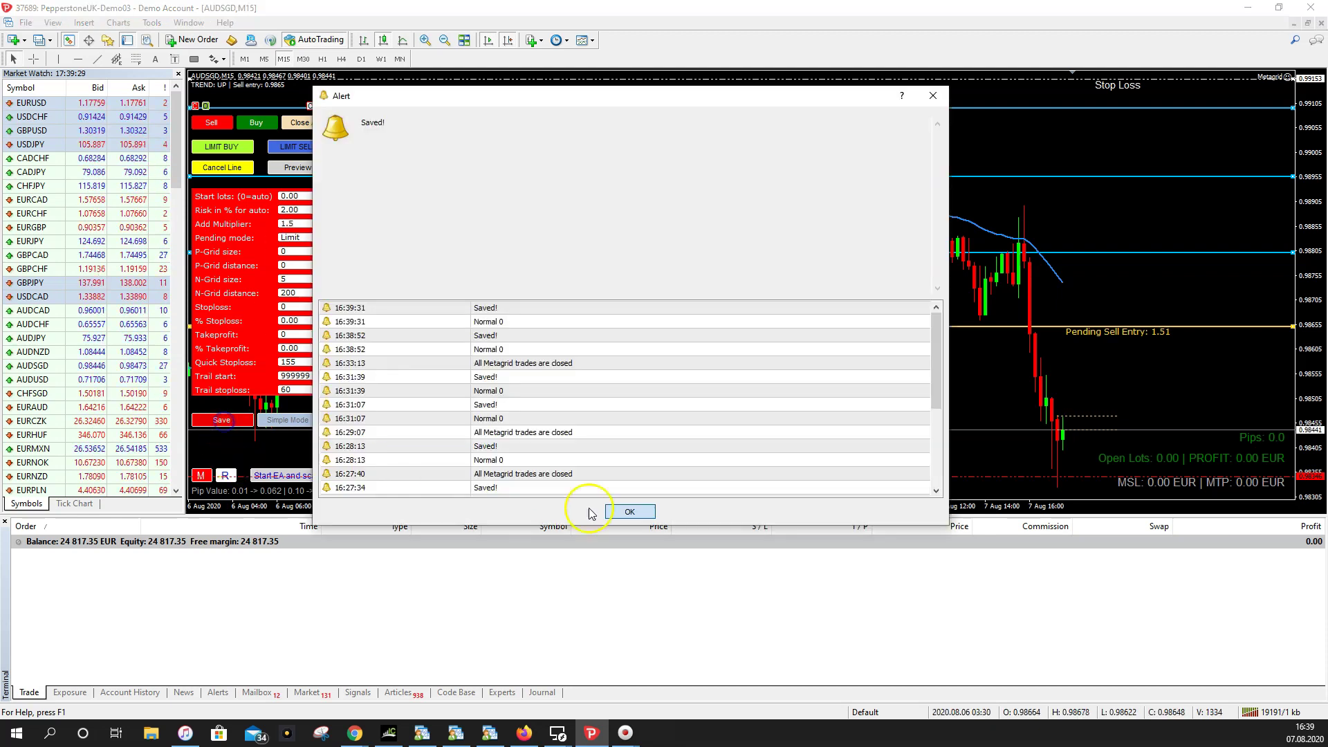
left_click(647, 516)
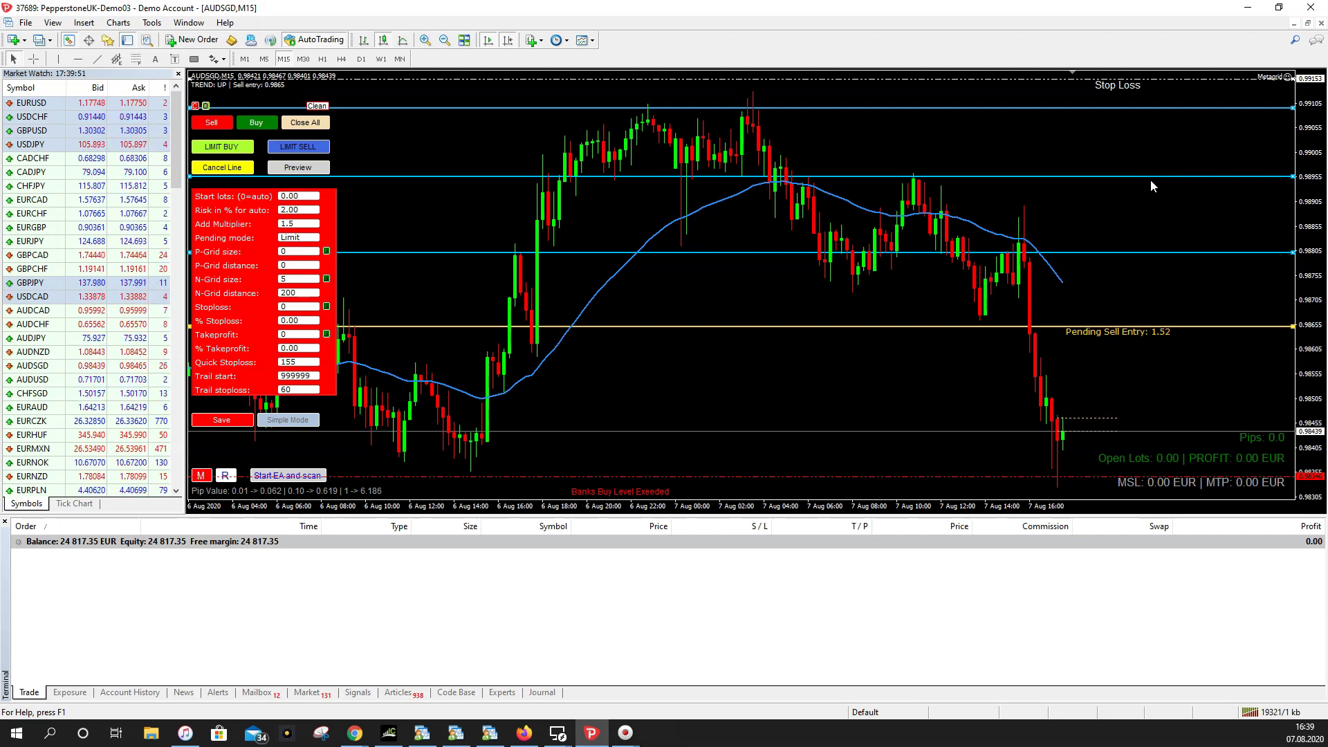
left_click(1112, 195)
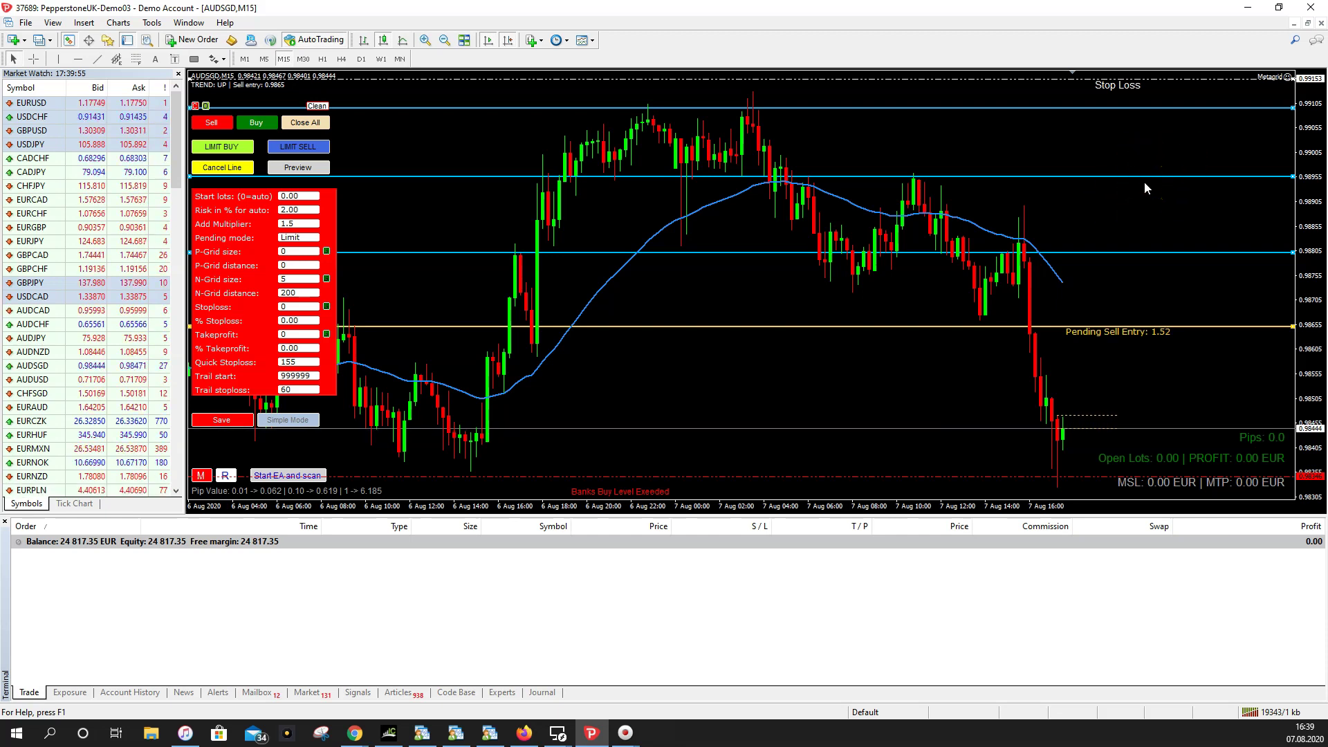
left_click(903, 245)
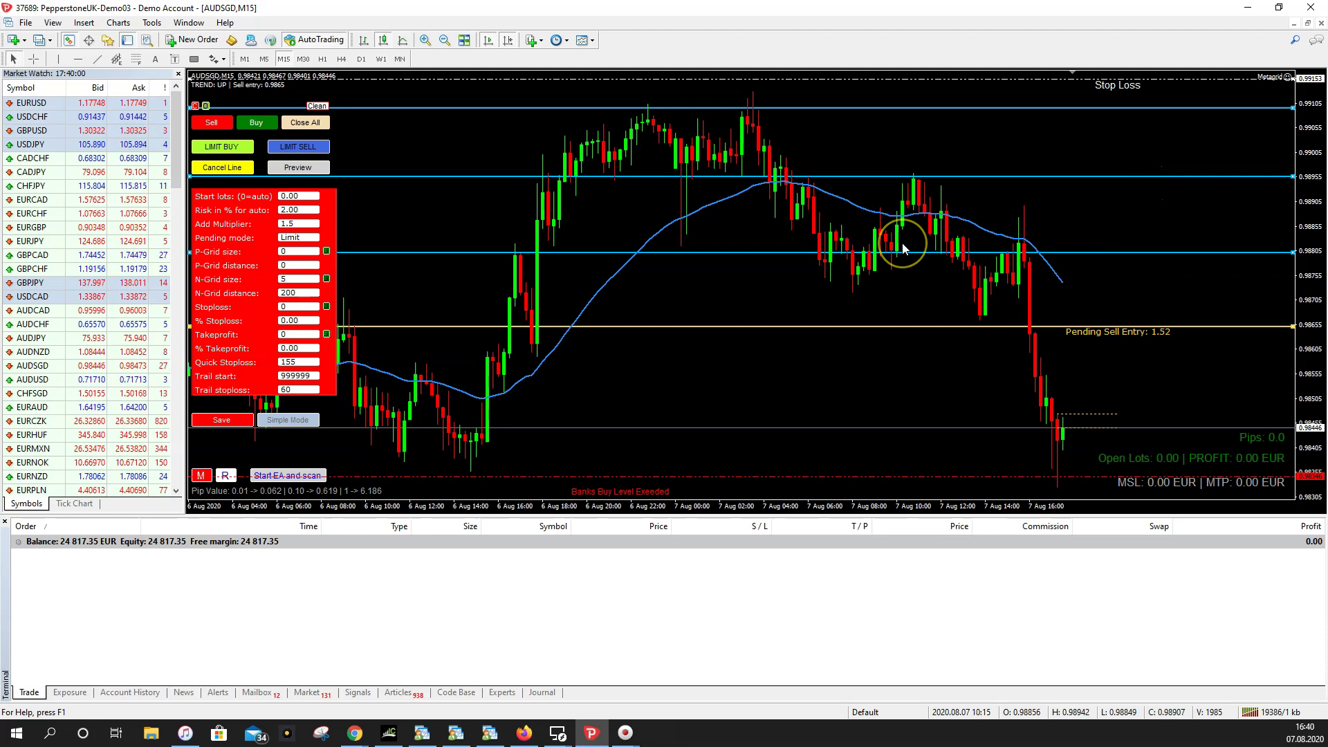